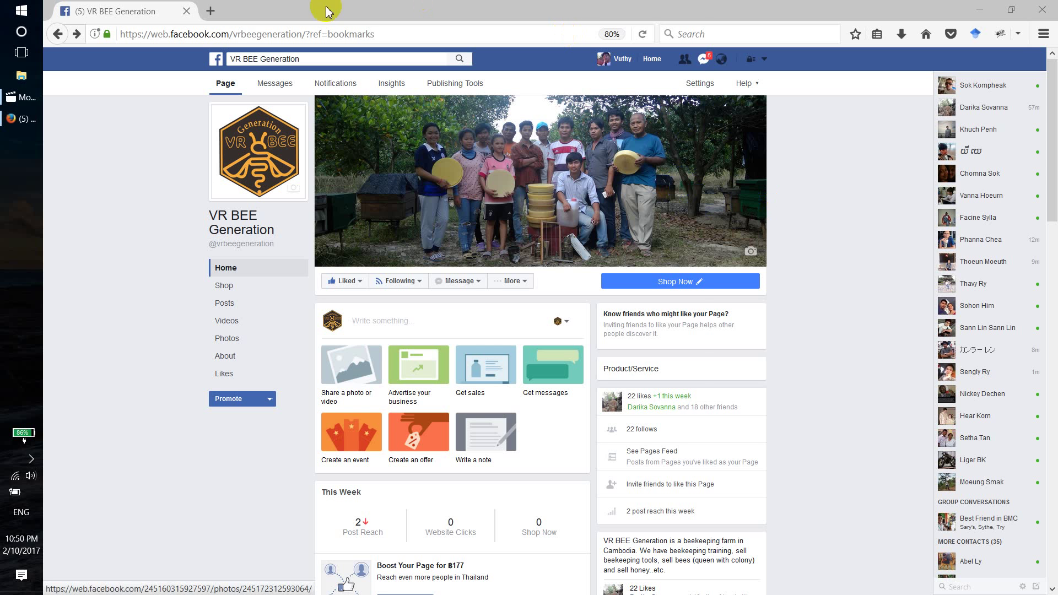
Step: Launch Atoll and minimize the browser window
left_click(3, 7)
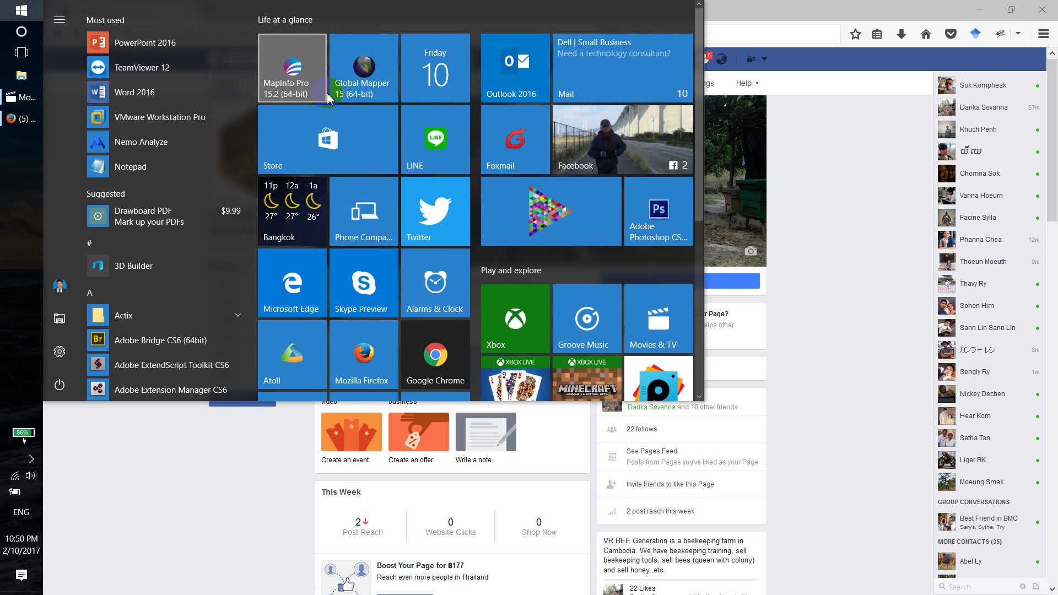
scroll(353, 248, "down", 2)
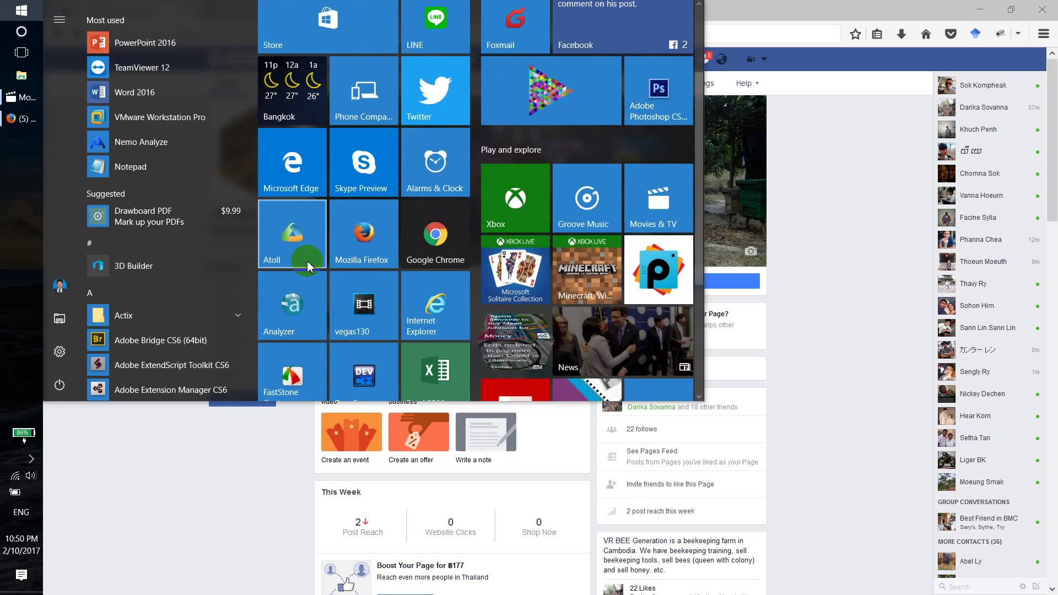
left_click(310, 267)
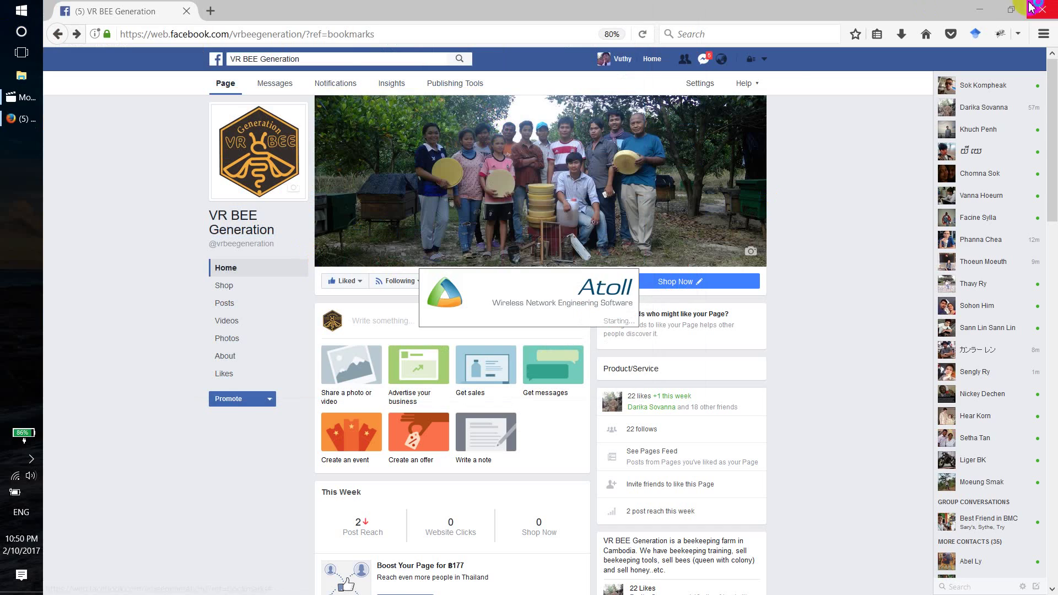
left_click(981, 10)
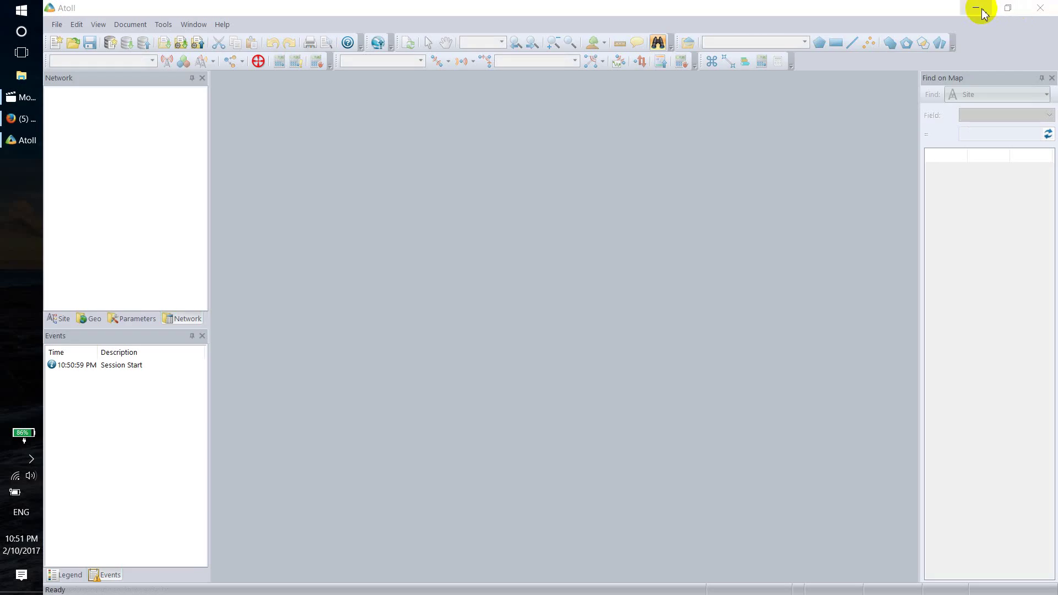
Step: Open the New Site U21_SITE_EP_160420 file from the Atoll folder on the desktop
left_click(977, 10)
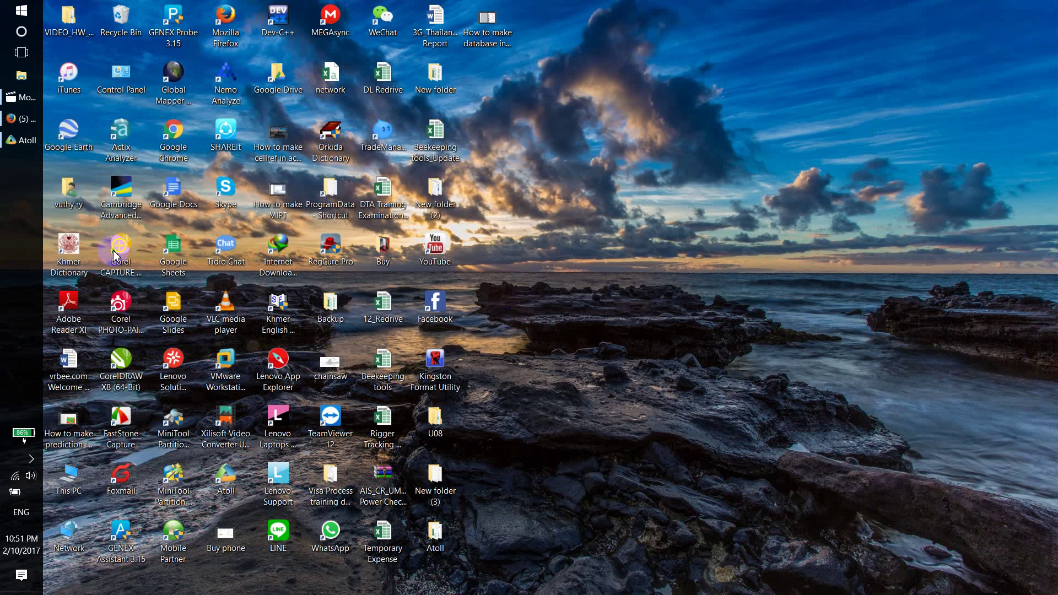
left_click(449, 545)
double_click(449, 546)
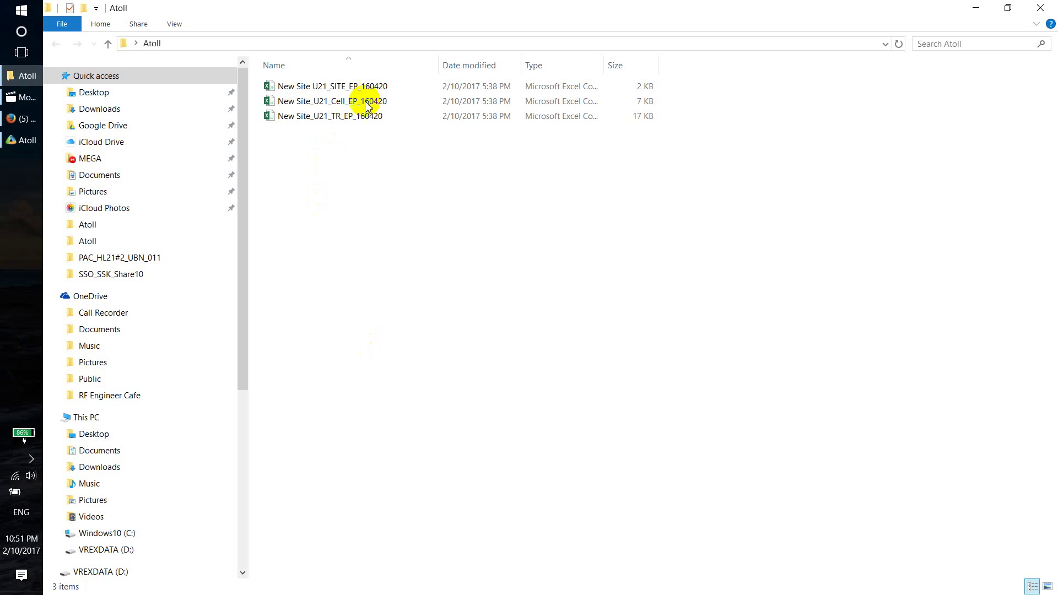
left_click(364, 87)
left_click(336, 87)
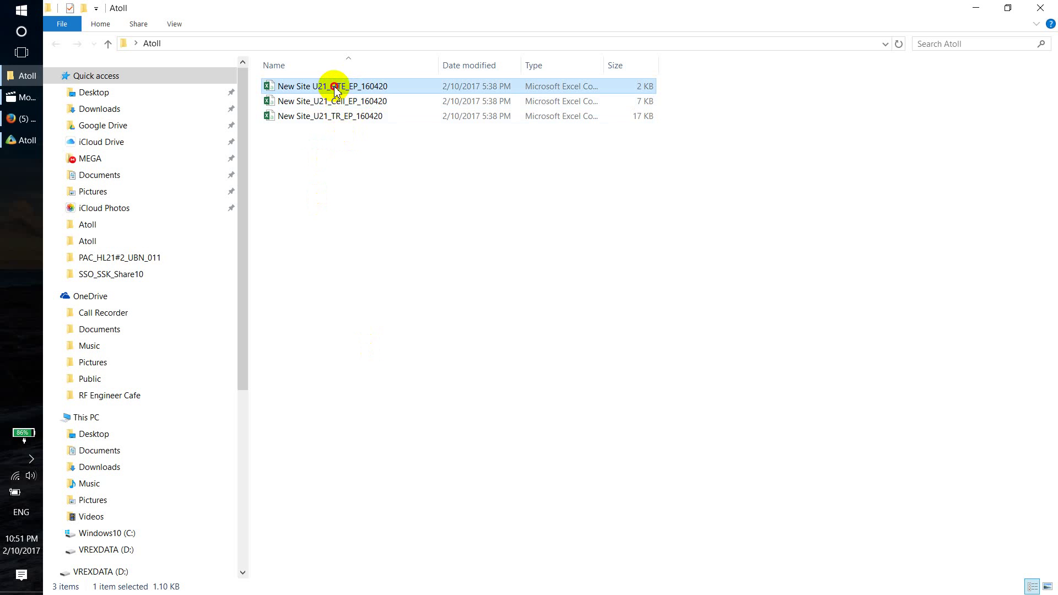
double_click(336, 88)
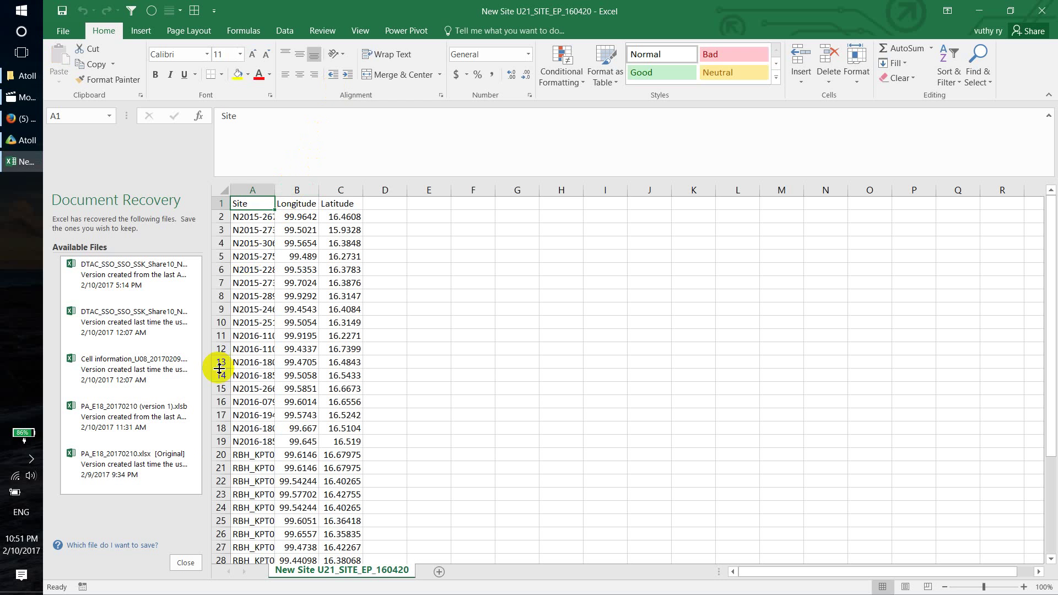
left_click(186, 563)
left_click(358, 201)
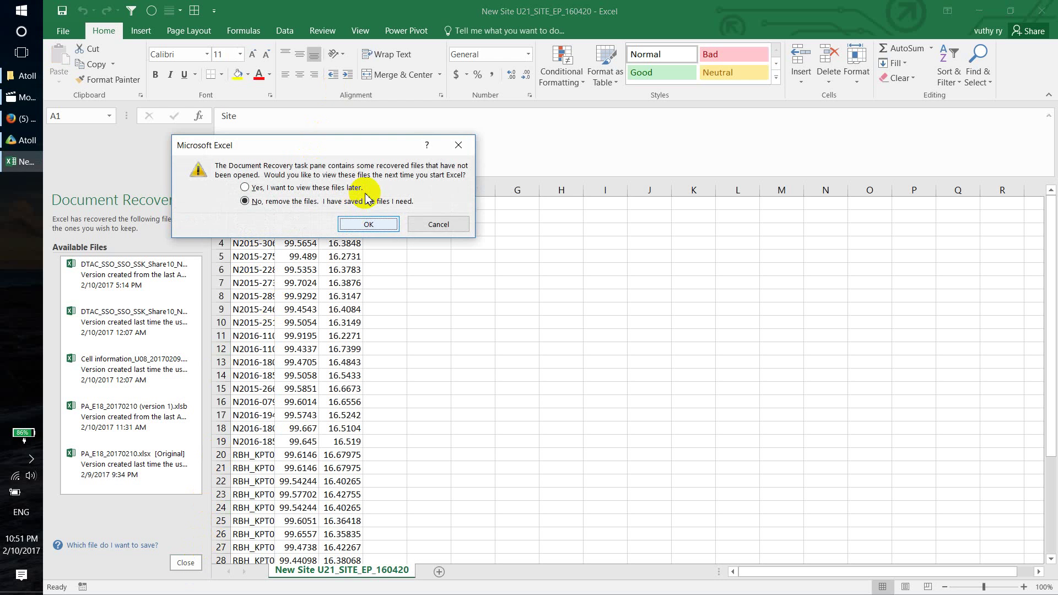
left_click(422, 223)
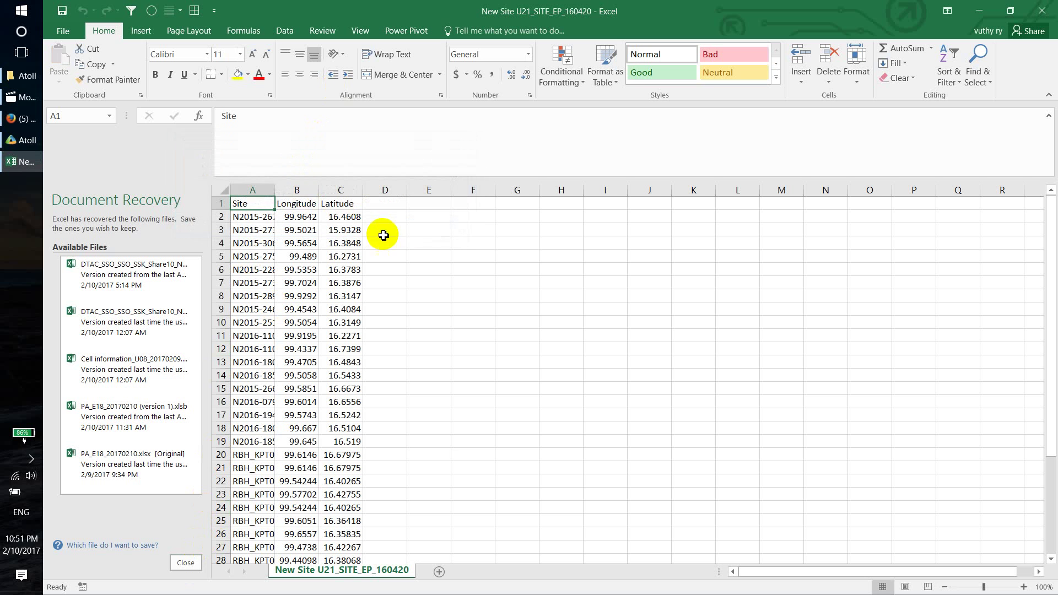
Step: Autofit the Site and Longitude columns, and select the Site, Longitude and Latitude columns together
double_click(275, 189)
left_click(270, 217)
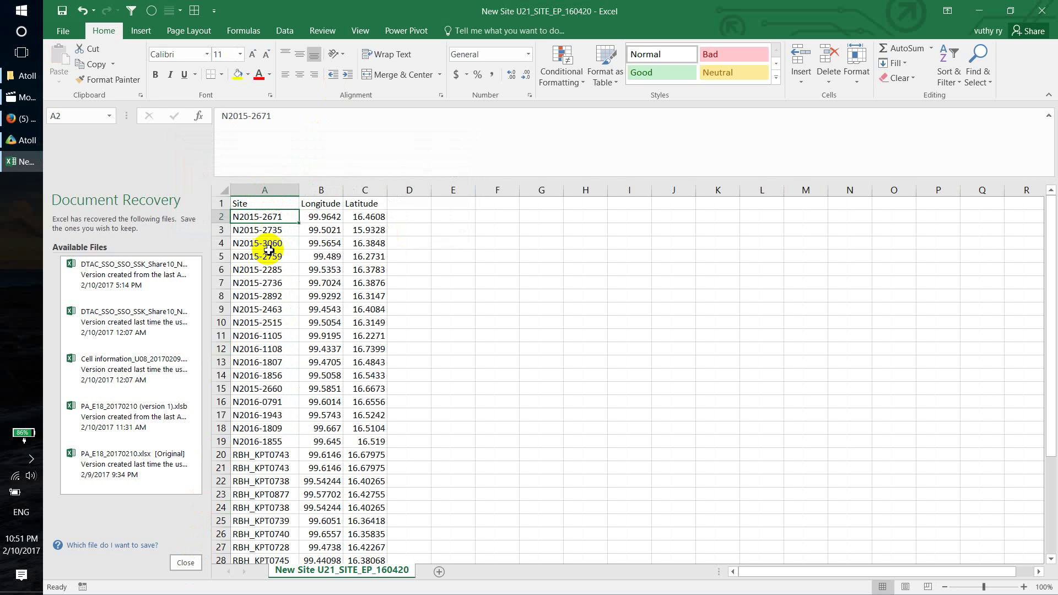
left_click(275, 232)
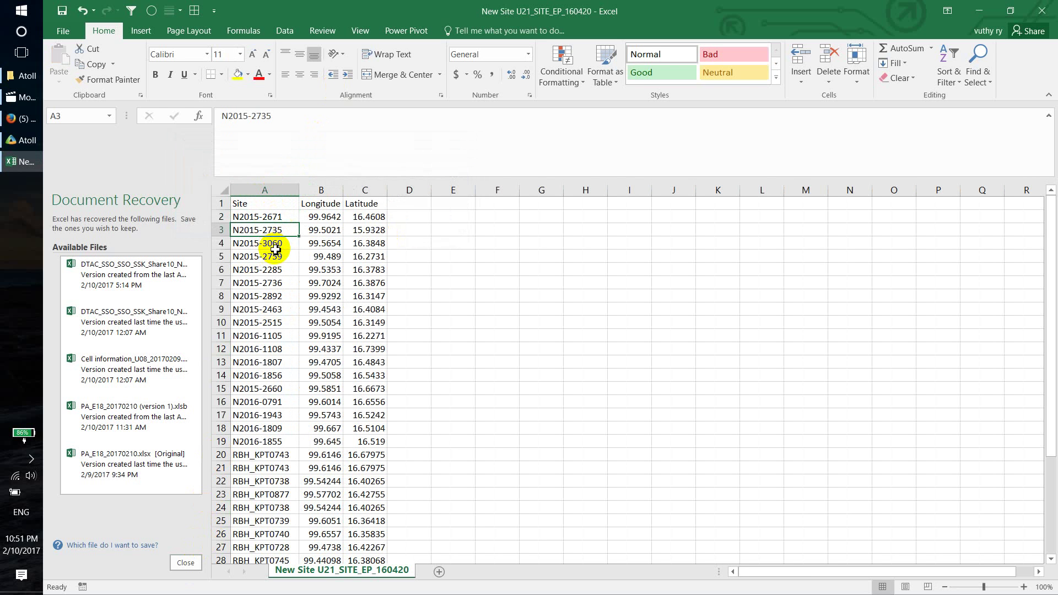
double_click(344, 189)
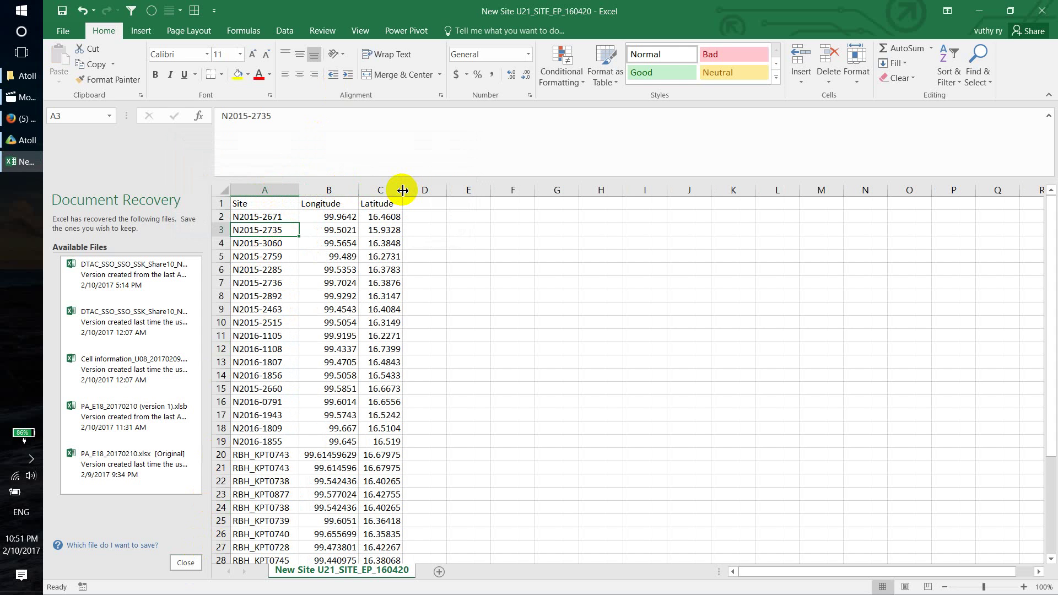
left_click_drag(284, 190, 372, 187)
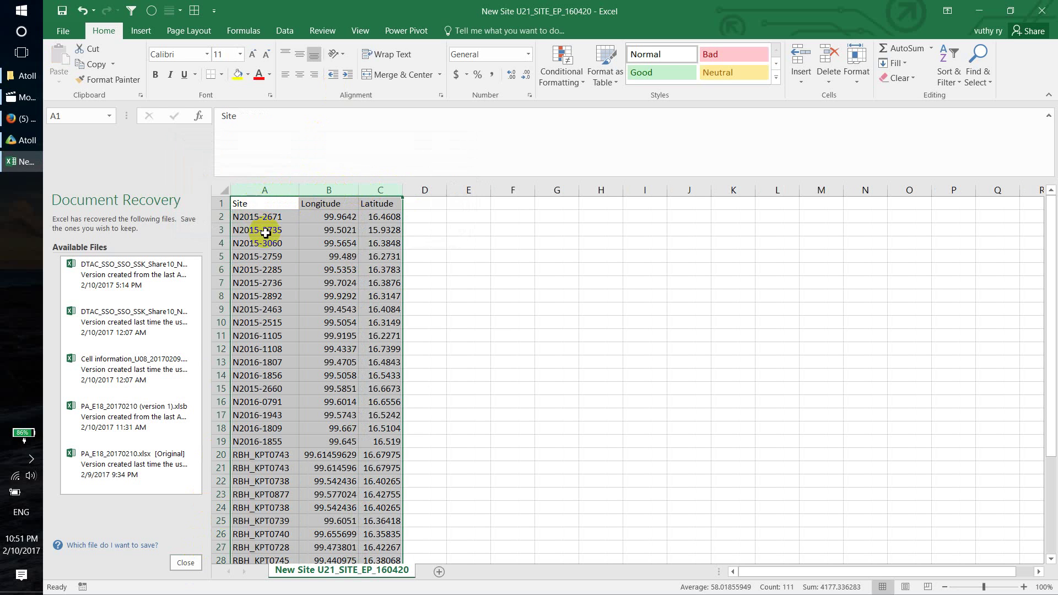
Step: Open New Site_U21_Cell_EP_160420 from the Atoll folder and autofit its Max Power (dBm) and Pilot Power (dBm) columns
left_click(976, 11)
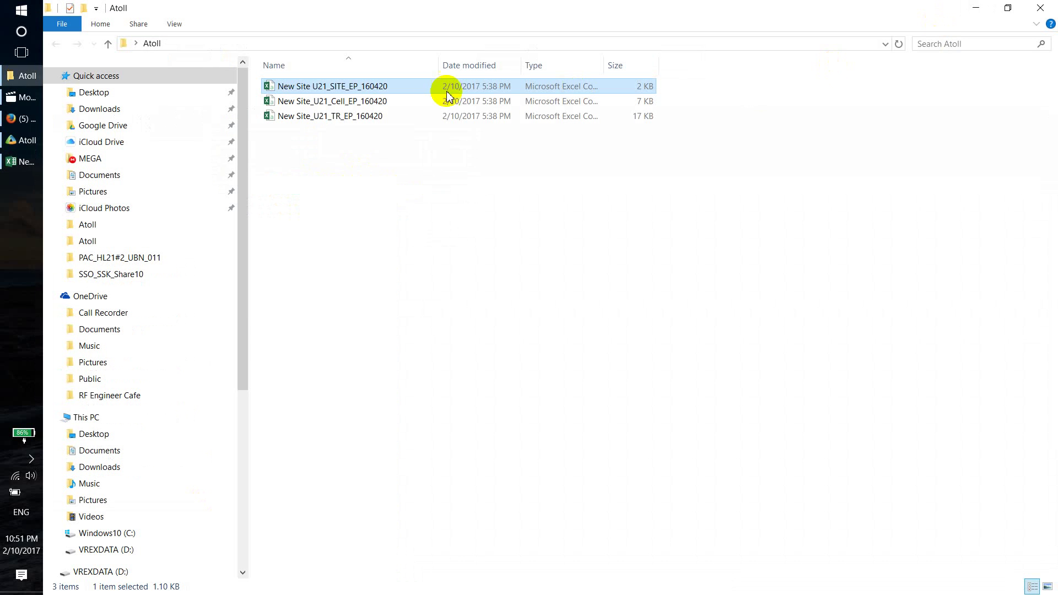
double_click(381, 105)
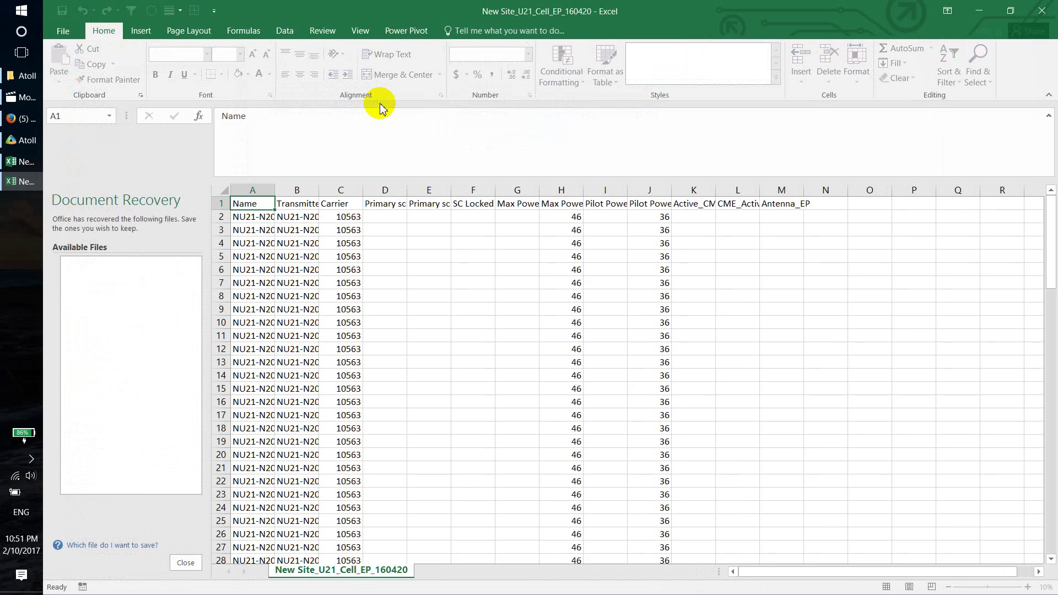
left_click_drag(420, 188, 420, 188)
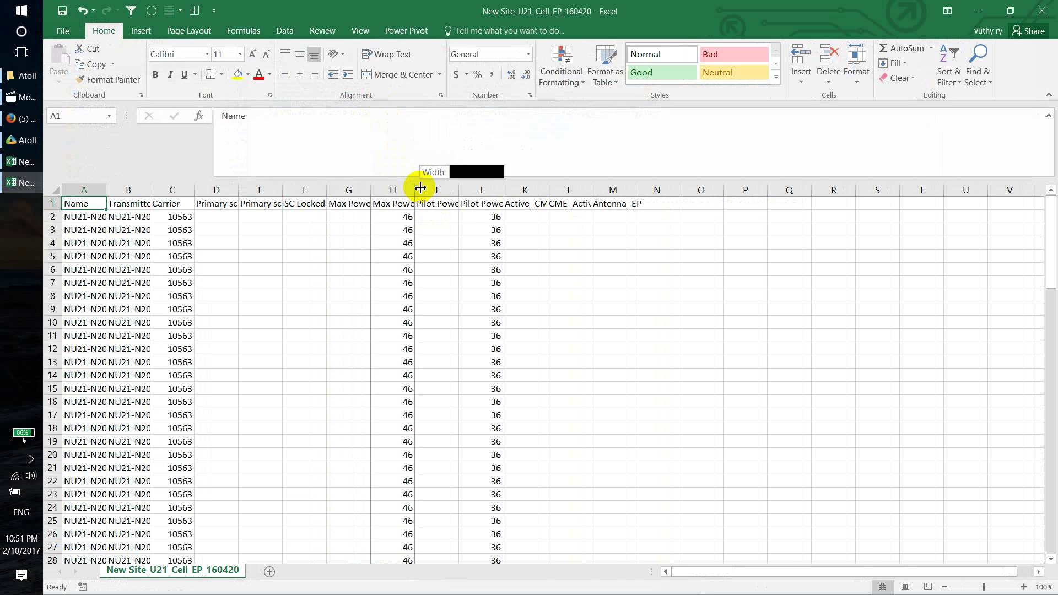
double_click(420, 189)
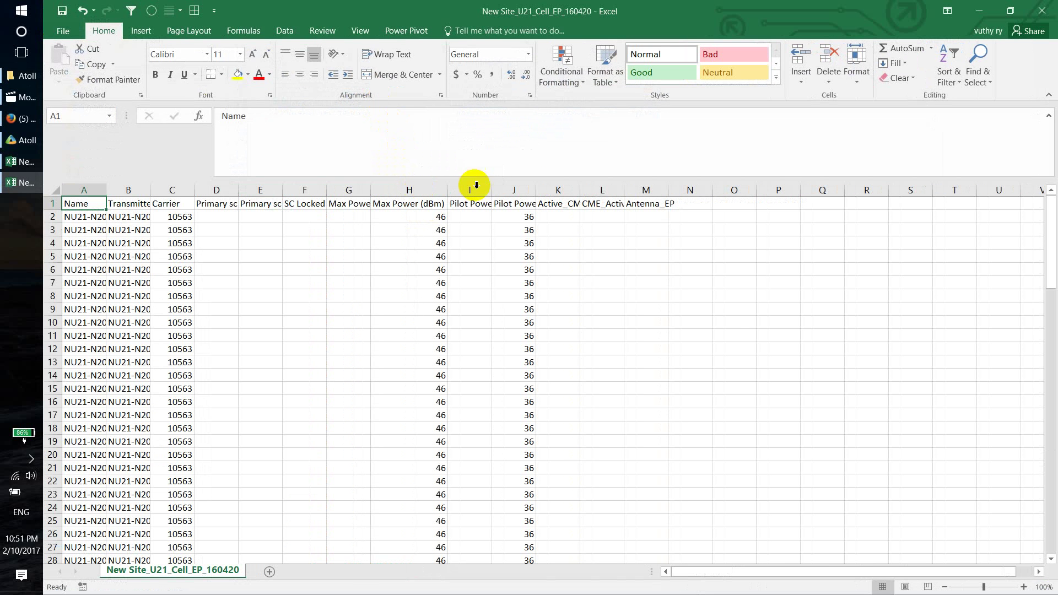
double_click(536, 189)
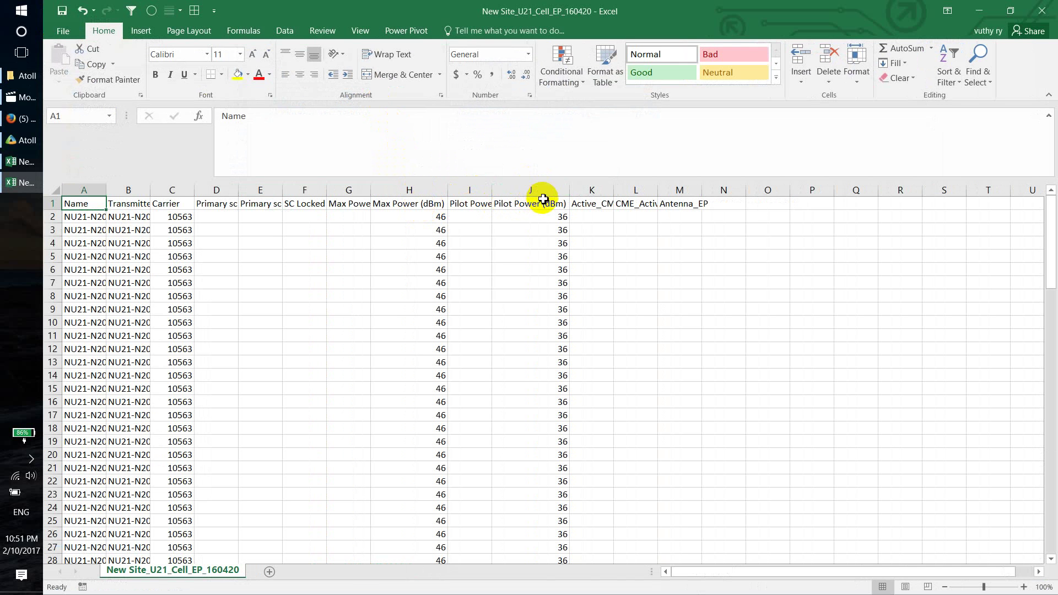
Step: Autofit both Primary scrambling code columns and the SC Locked, Max Power (dBm)_CME, Transmitter and Name columns
double_click(239, 190)
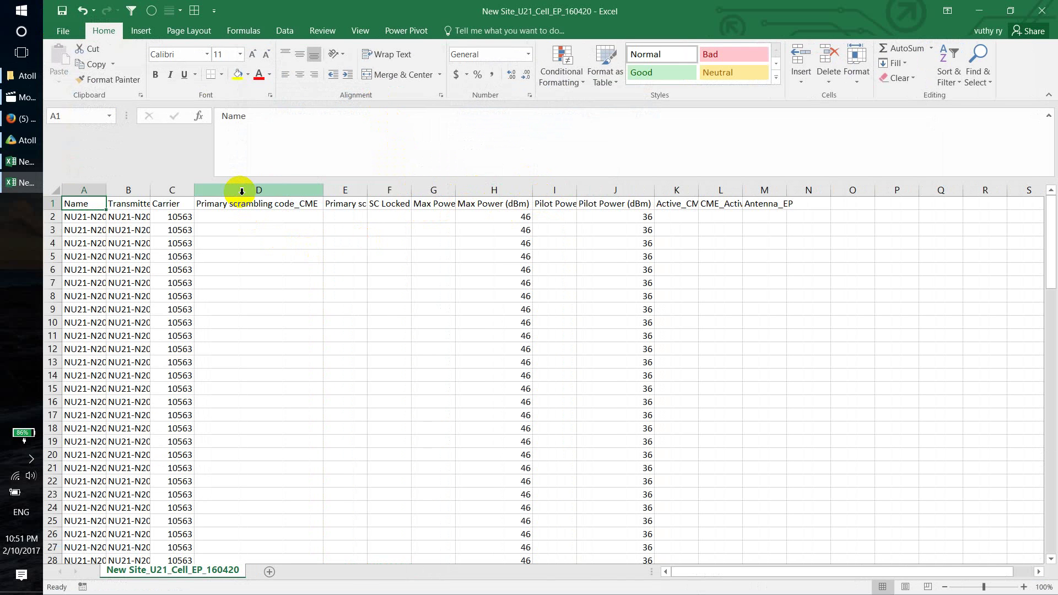
double_click(368, 187)
double_click(473, 187)
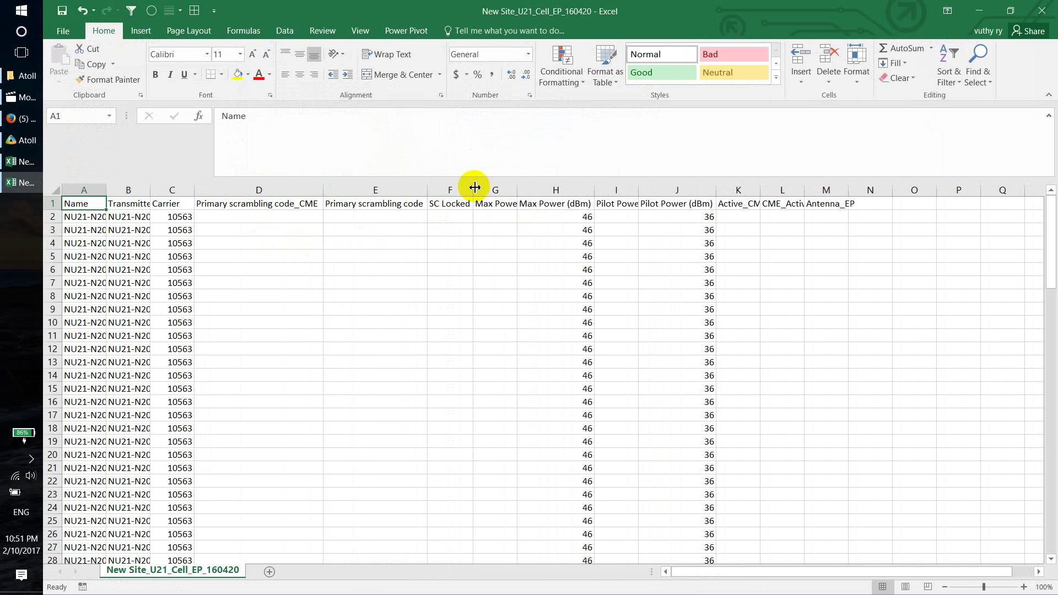
double_click(518, 189)
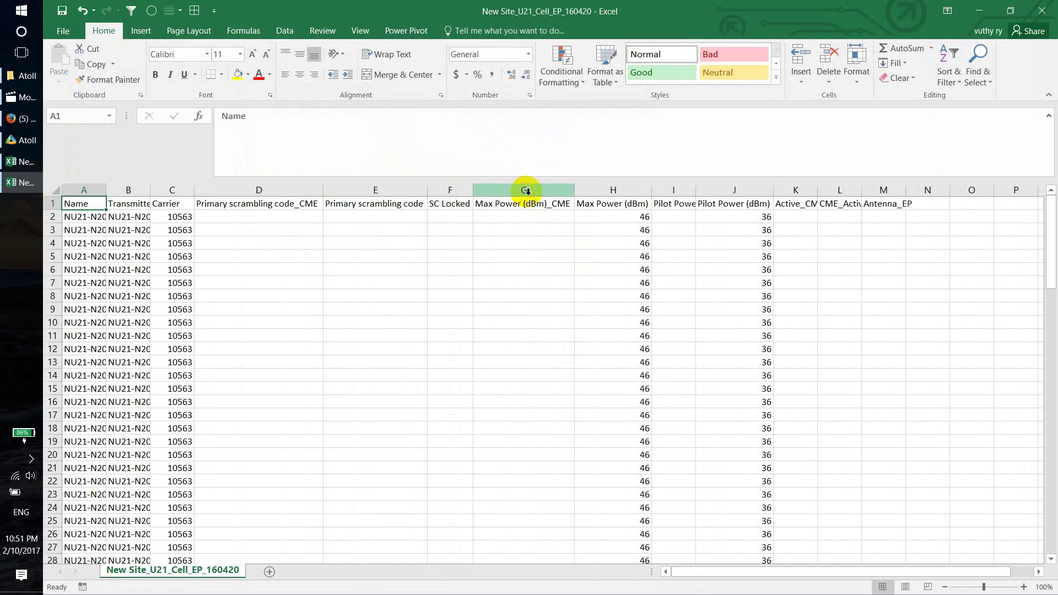
double_click(156, 190)
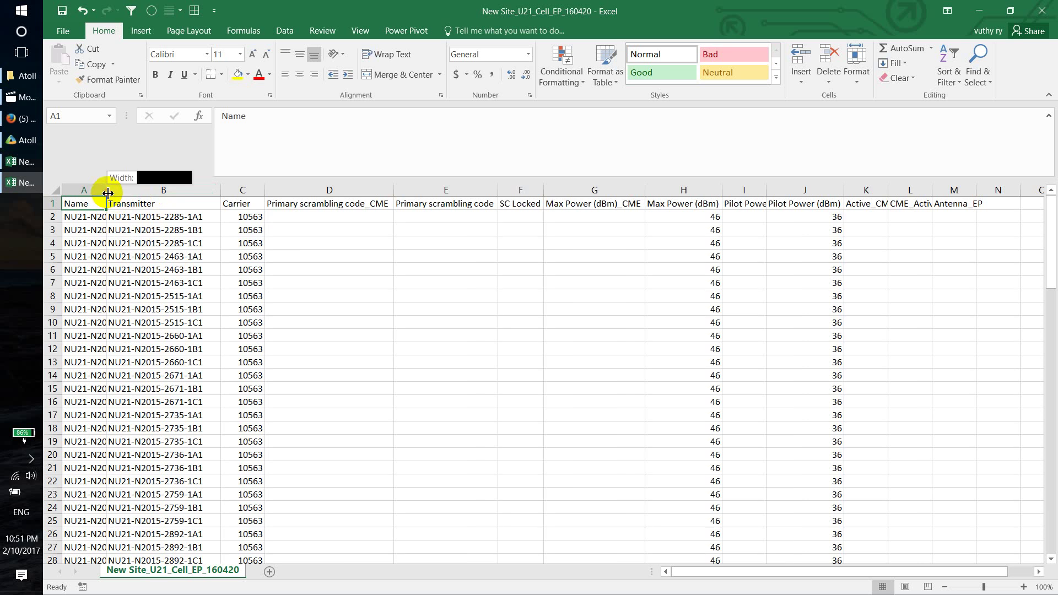
double_click(107, 189)
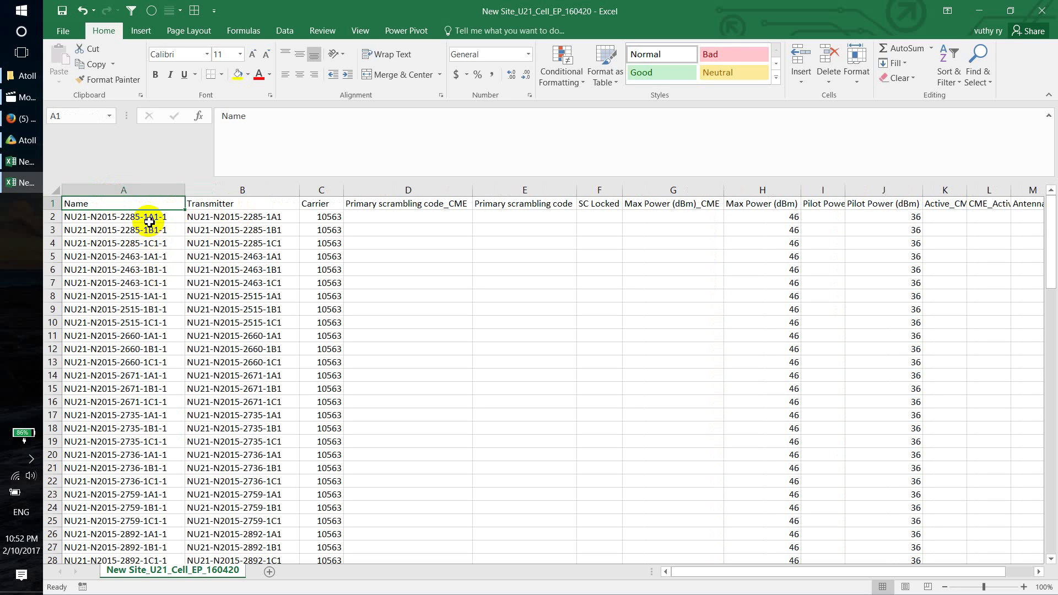
Step: Examine the Carrier, Primary scrambling code, SC Locked and power columns of the cell sheet through to Antenna_EP
left_click(323, 190)
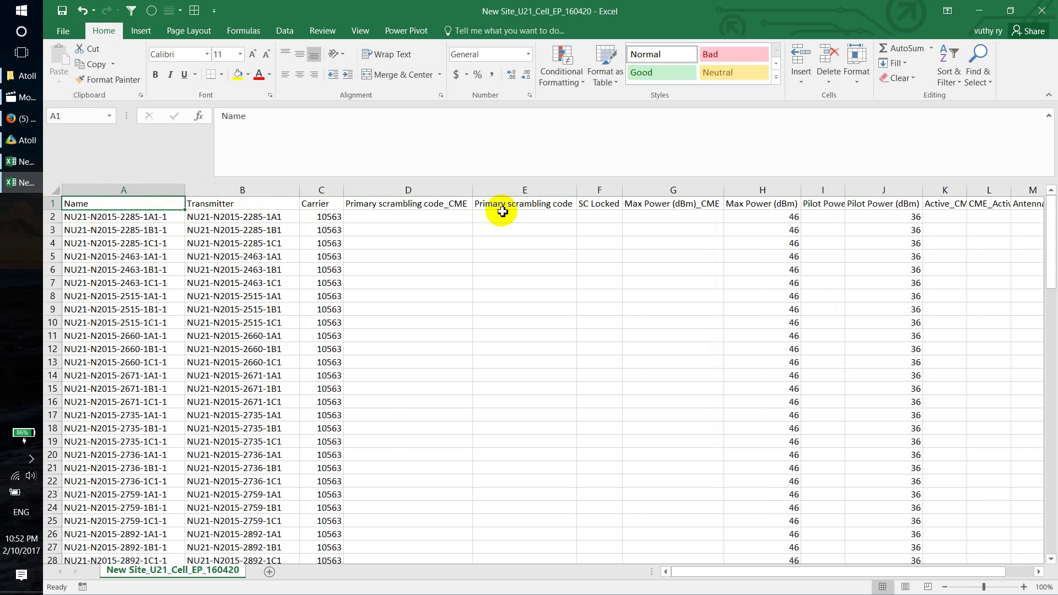
left_click(507, 193)
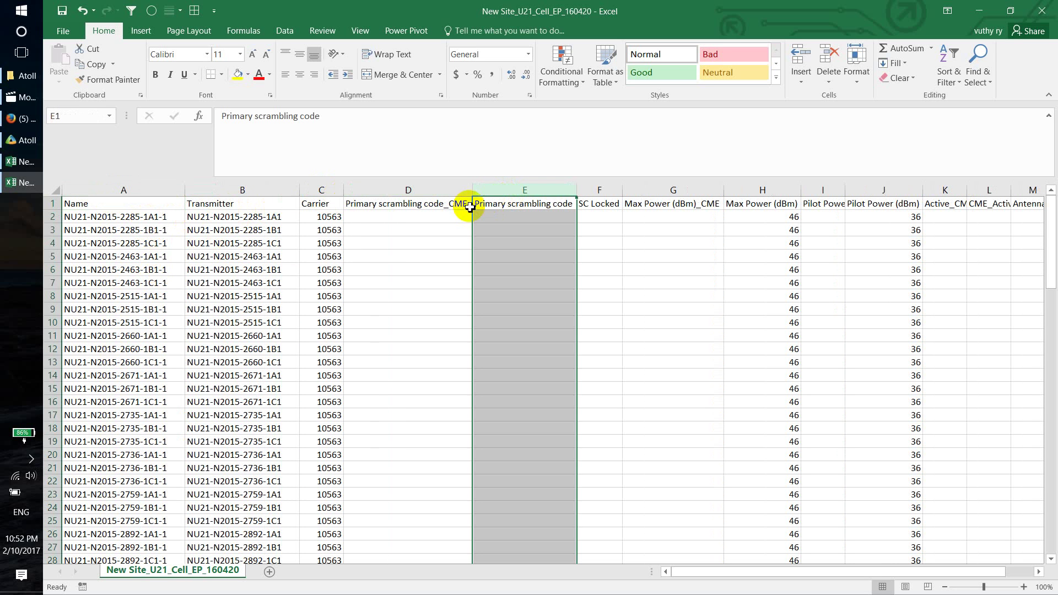
left_click(407, 189)
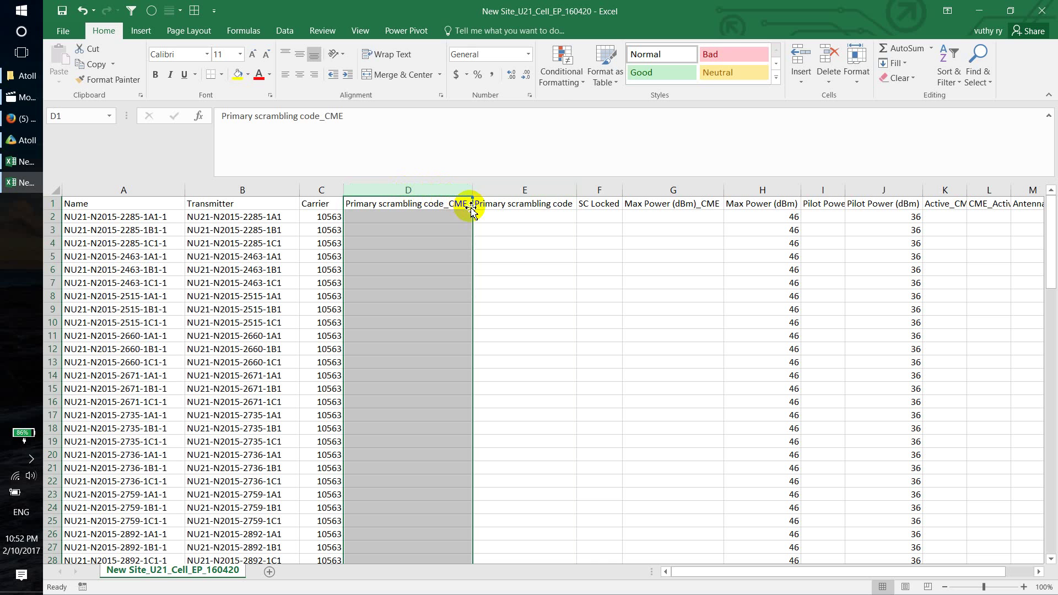
left_click(593, 208)
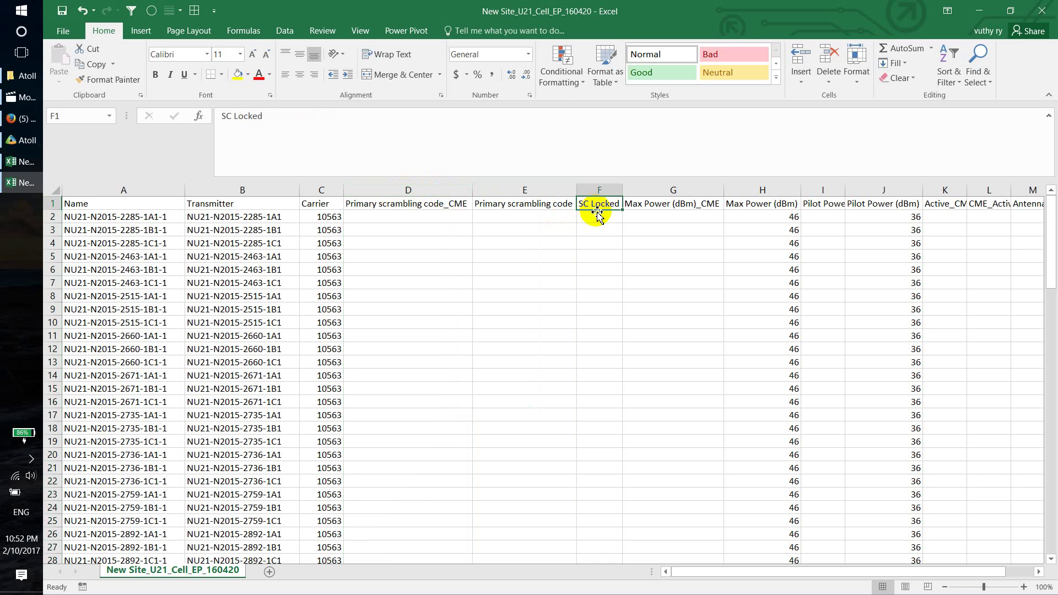
left_click(670, 209)
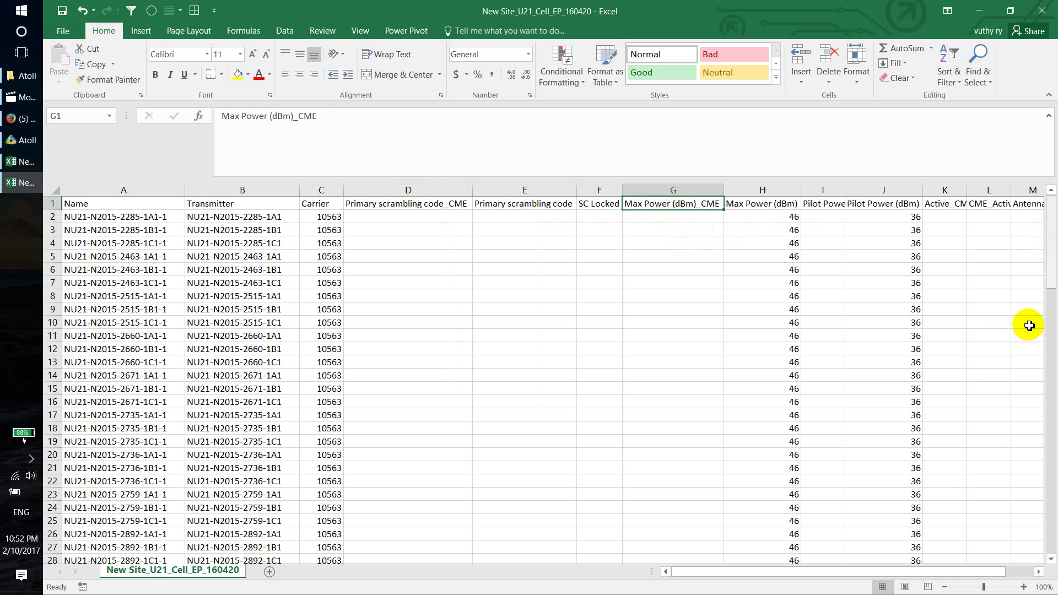
left_click_drag(876, 569, 950, 568)
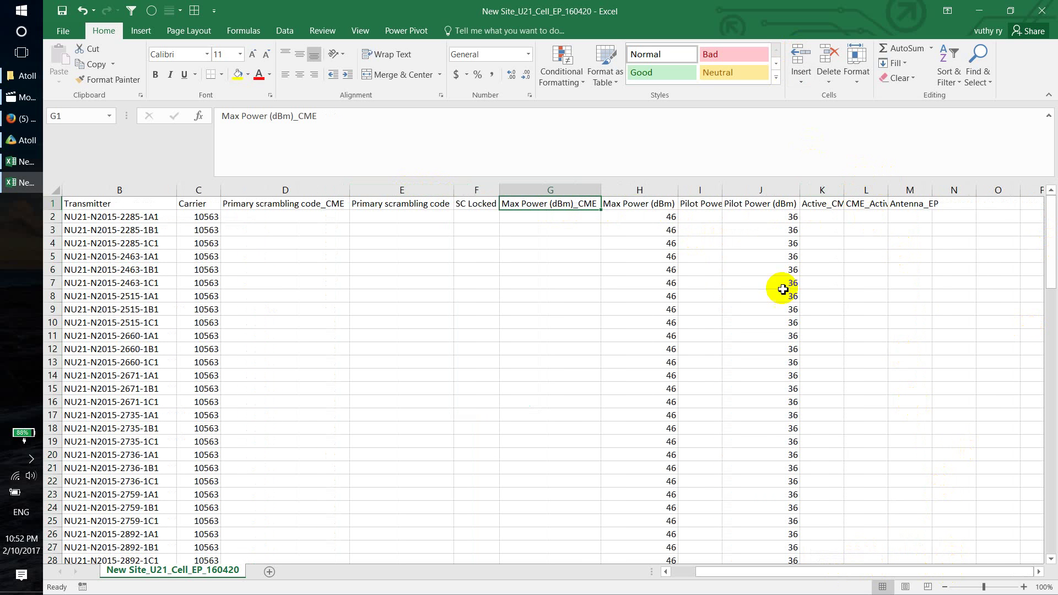
Step: Open New Site_U21_TR_EP_160420 from the Atoll folder and autofit all of its columns
left_click(8, 76)
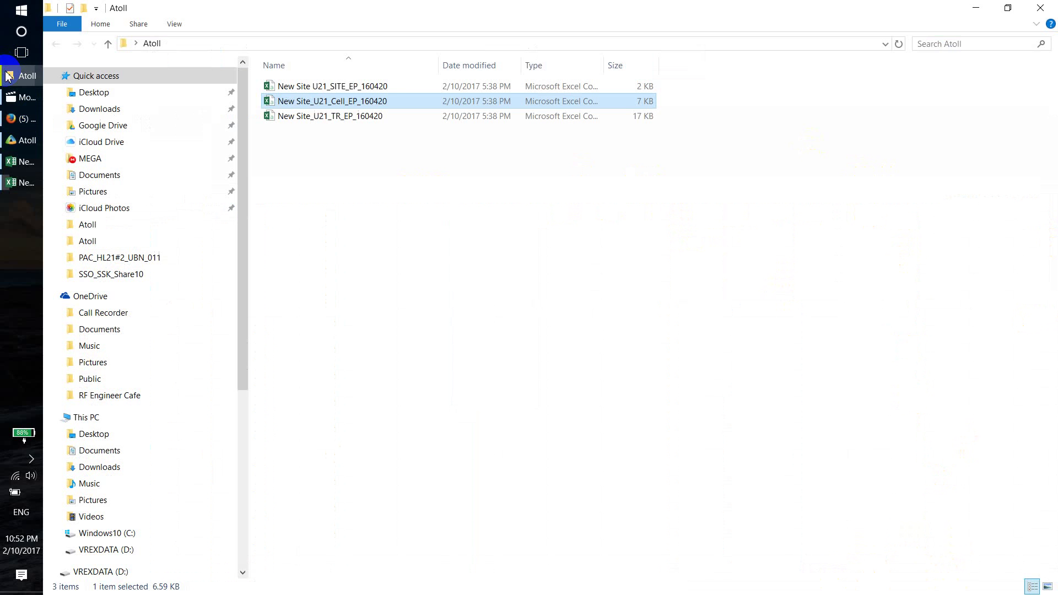
left_click(330, 117)
double_click(329, 119)
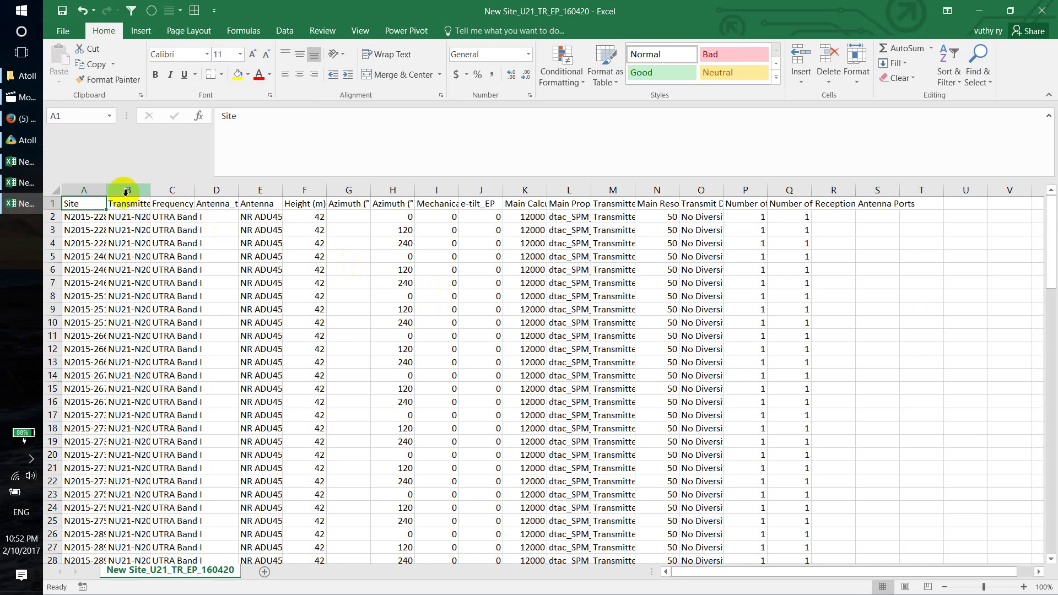
left_click(56, 190)
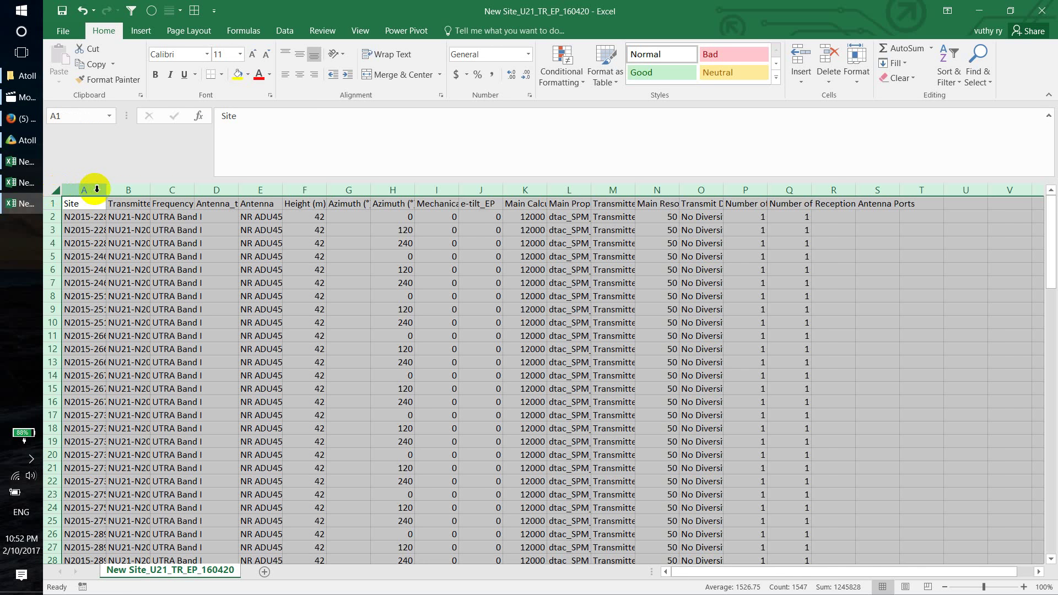
double_click(106, 190)
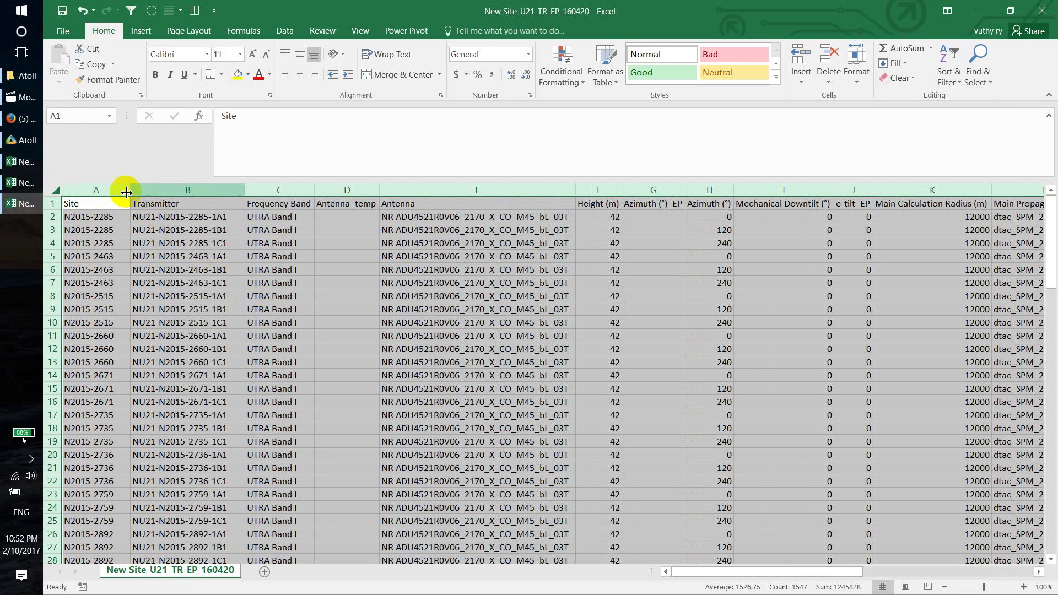
left_click(97, 189)
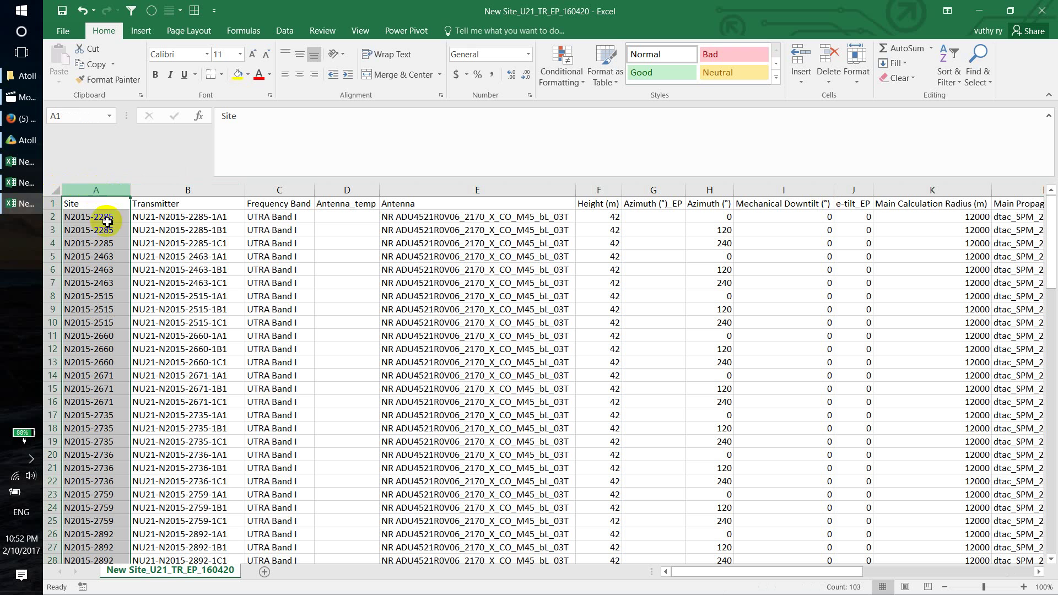
Step: Examine the Transmitter, Frequency Band, Antenna_temp, Antenna and Height (m) columns of the transmitter sheet
left_click(155, 191)
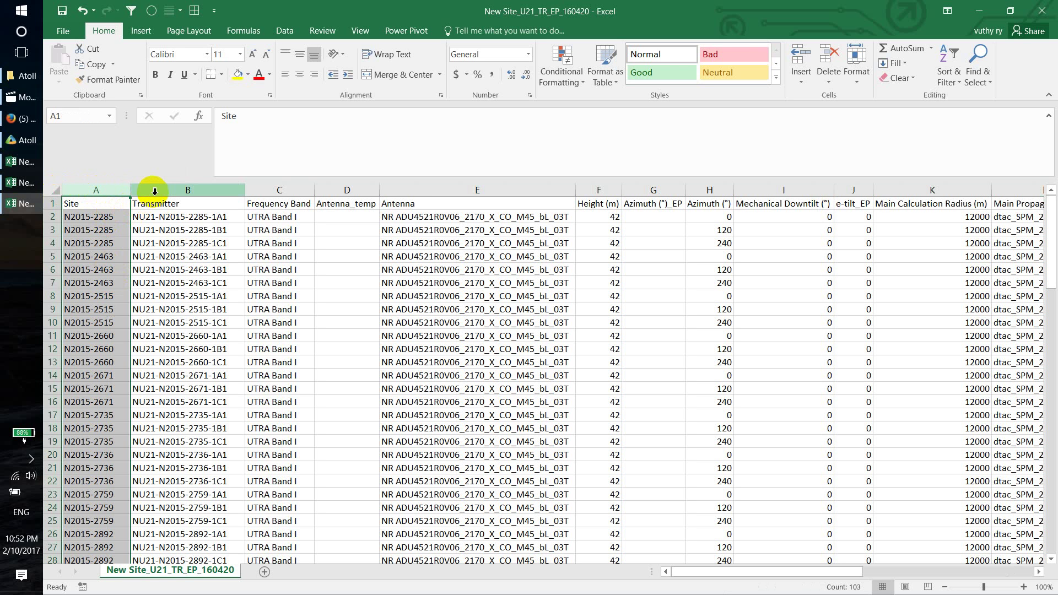
left_click(305, 190)
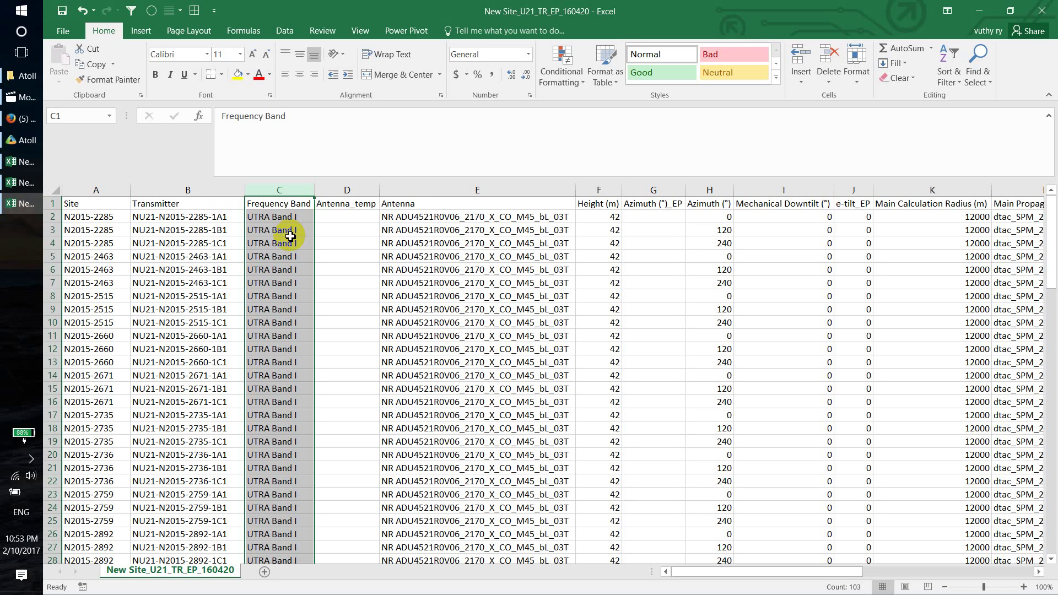
left_click(355, 209)
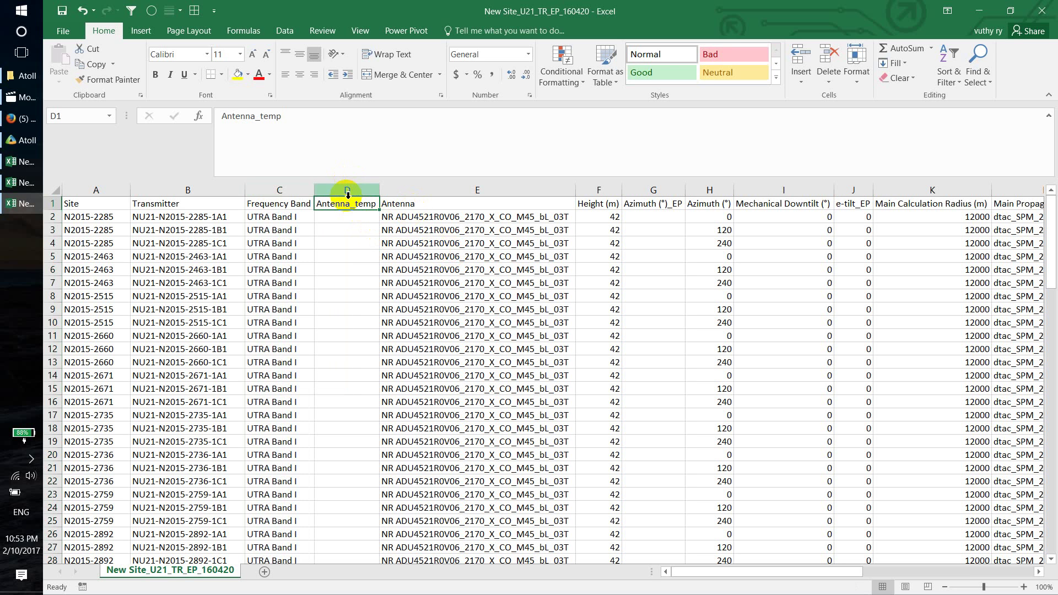
left_click(347, 190)
left_click(408, 191)
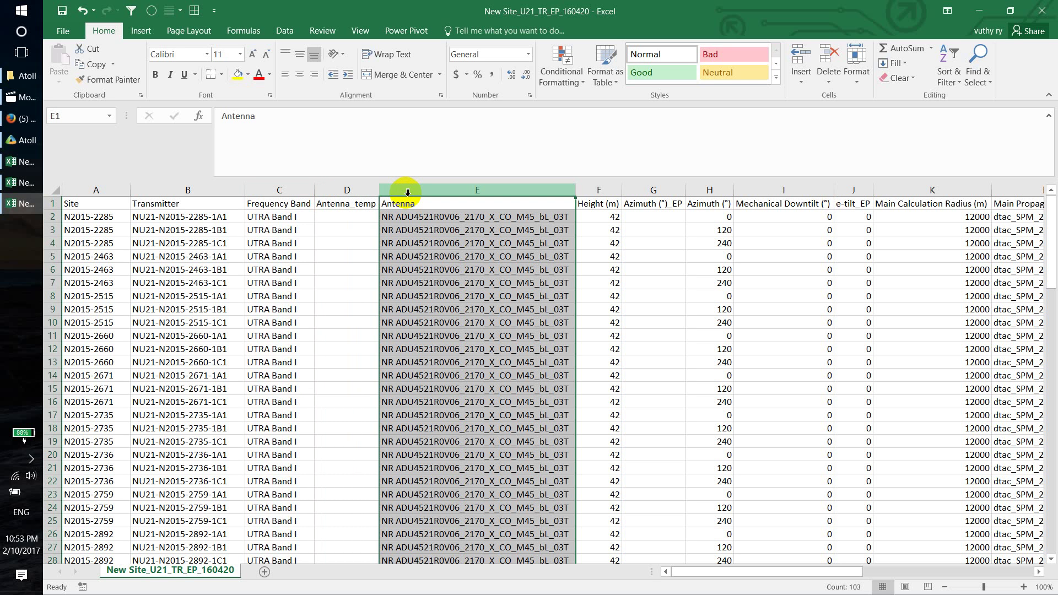
left_click(430, 220)
left_click(426, 191)
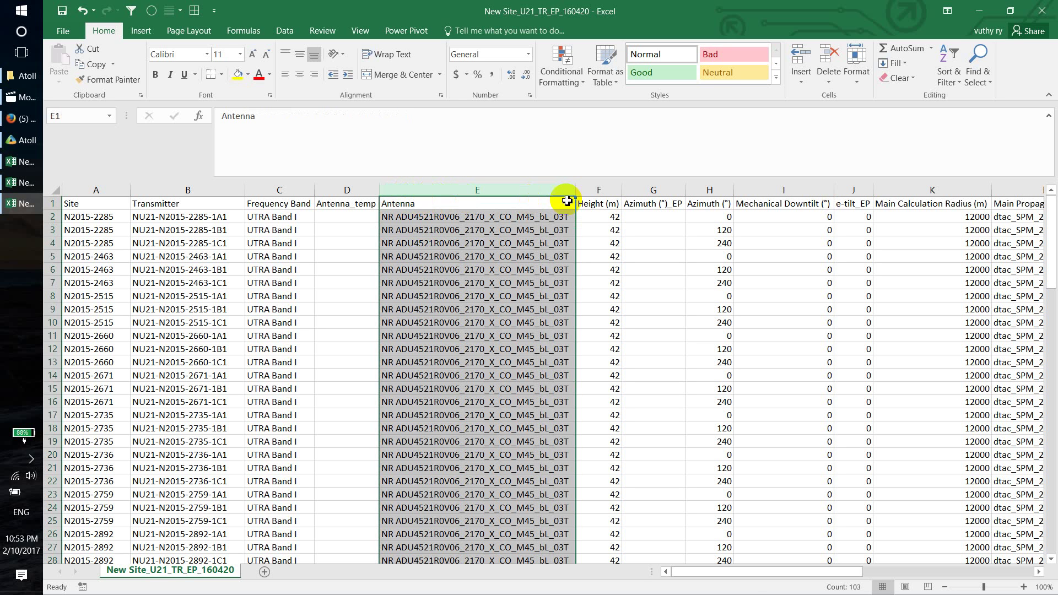
left_click(594, 190)
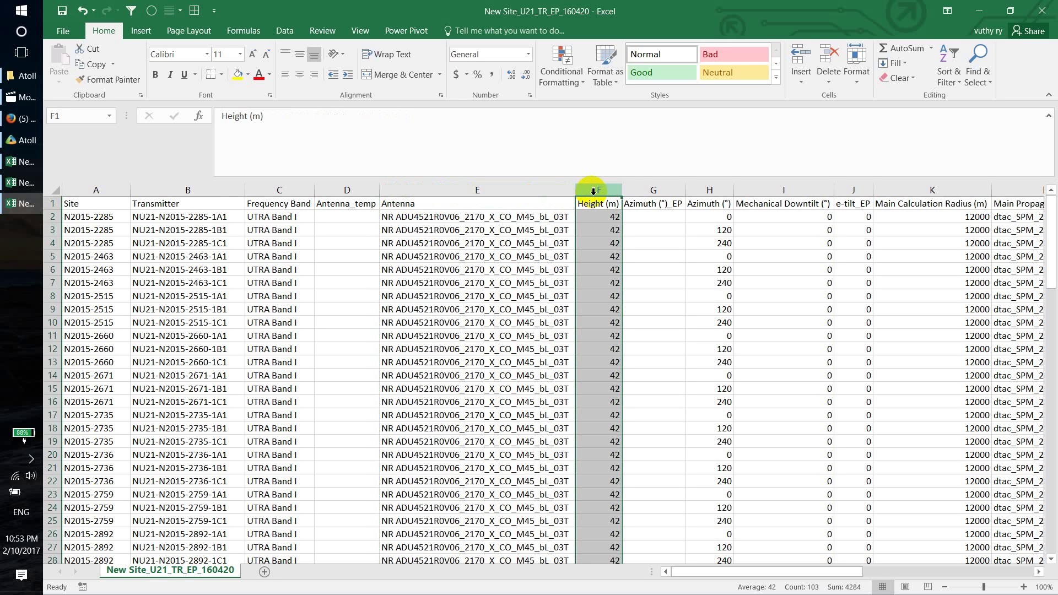
Step: Examine the Azimuth (°)_EP, Azimuth (°), Mechanical Downtilt (°) and e-tilt_EP columns of the transmitter sheet
left_click(667, 191)
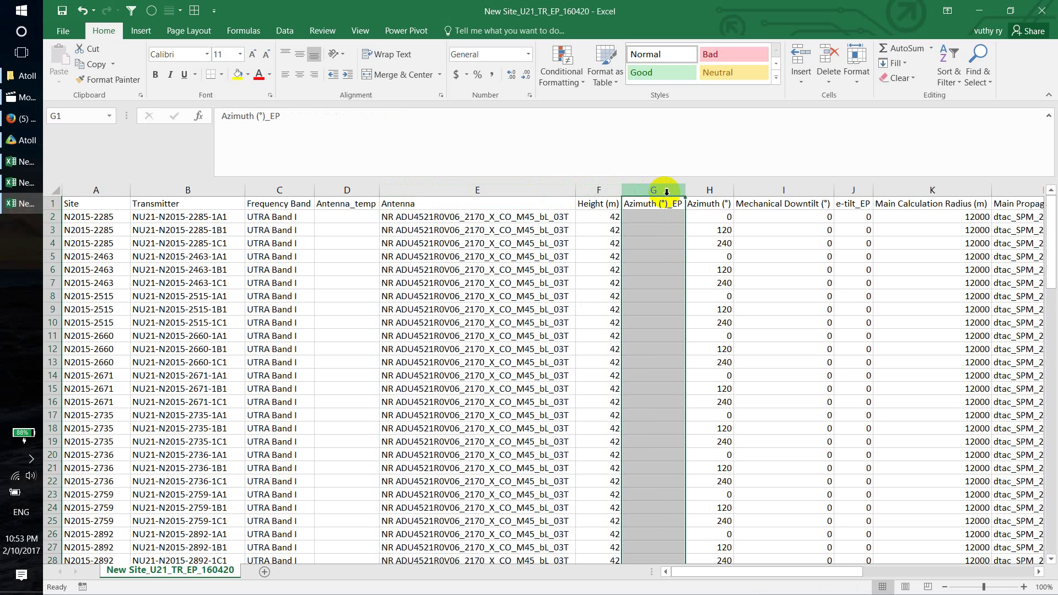
left_click(717, 191)
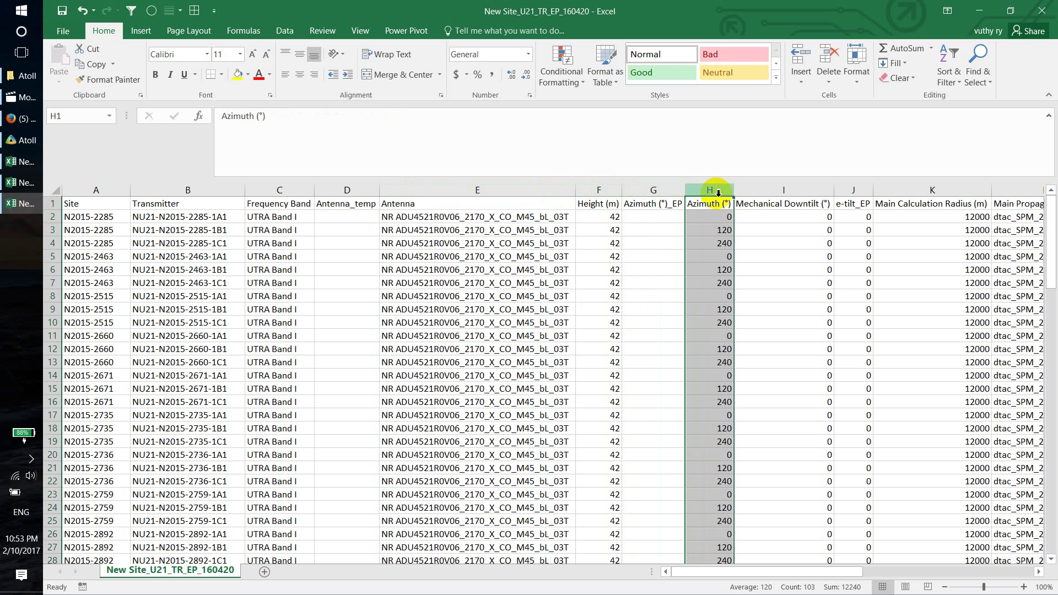
left_click(669, 193)
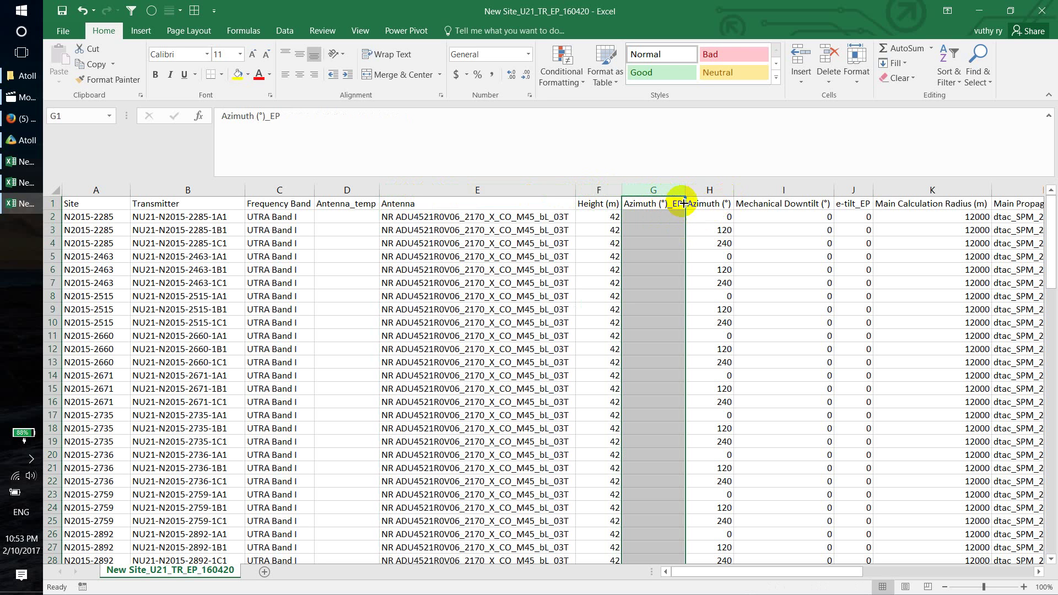
left_click(719, 190)
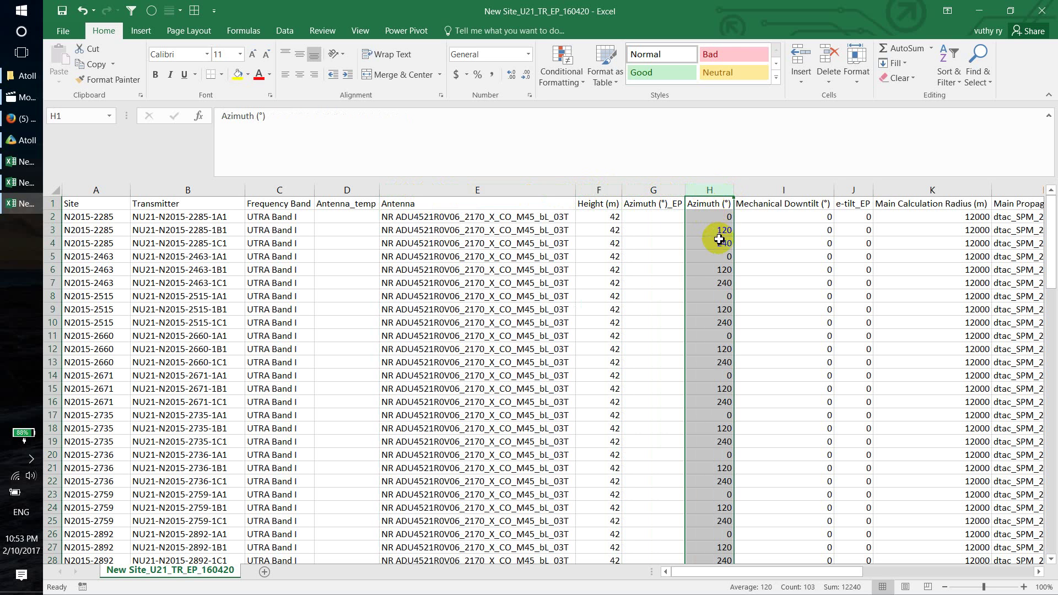
left_click(803, 192)
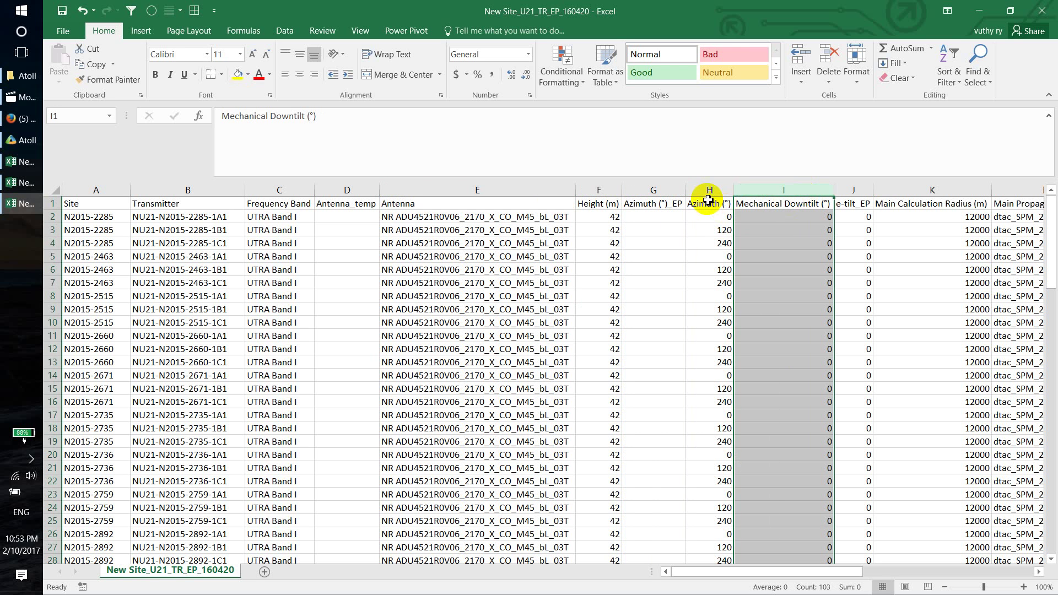
left_click(705, 191)
left_click(768, 194)
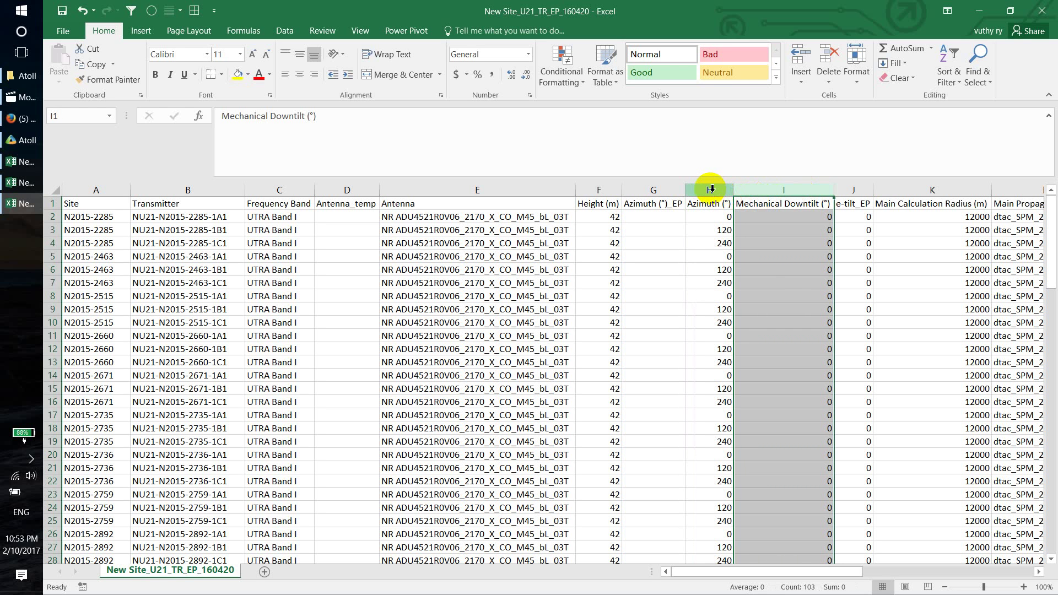
left_click(662, 189)
left_click(702, 189)
left_click(759, 189)
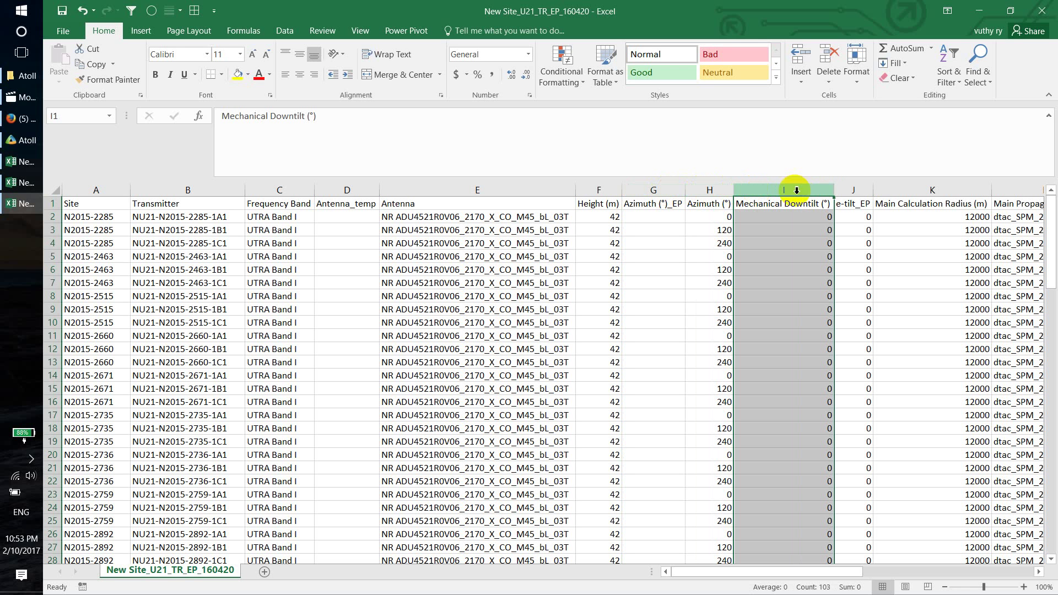
left_click(856, 189)
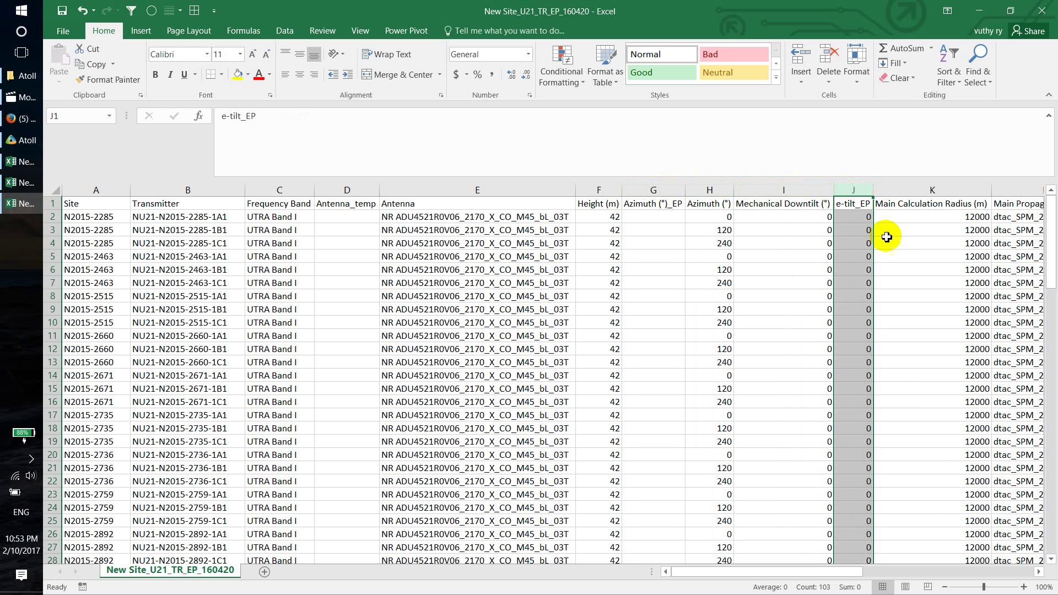
Step: Examine the transmitter sheet's columns from Main Calculation Radius (m) through Main Propagation Model, Transmitter Equipment and Main Resolution (m) to Transmit Diversity Type
left_click_drag(844, 574, 889, 578)
left_click(711, 190)
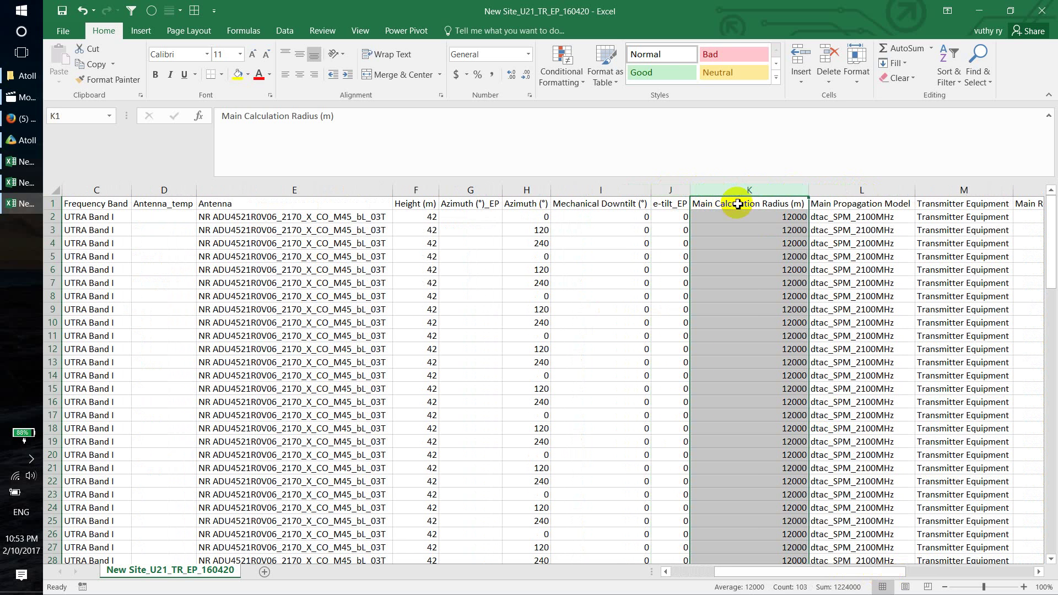
left_click(774, 220)
scroll(772, 300, "down", 6)
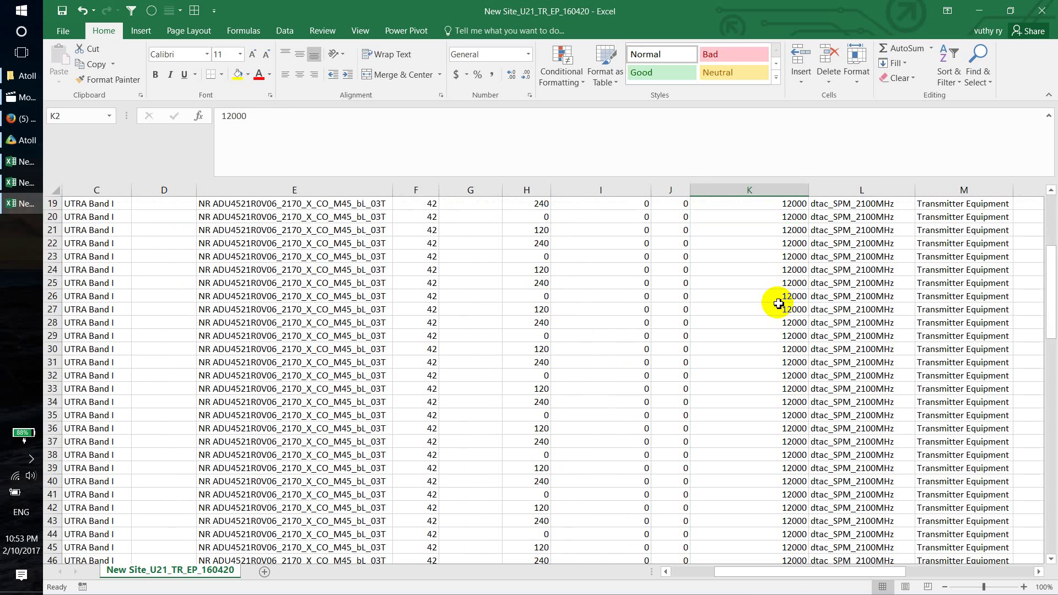
scroll(779, 303, "up", 6)
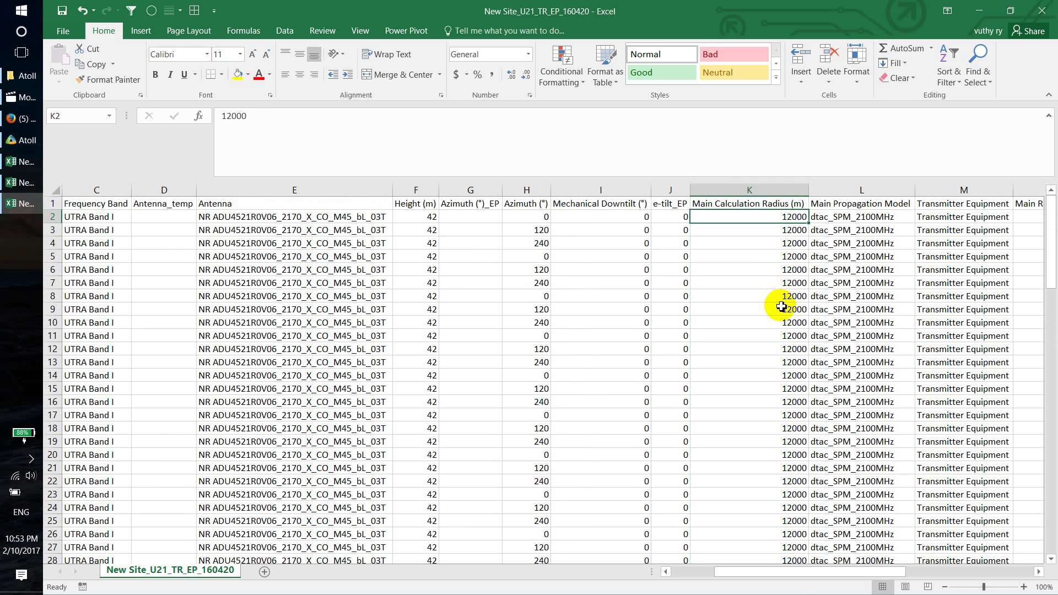
left_click_drag(849, 576, 1002, 562)
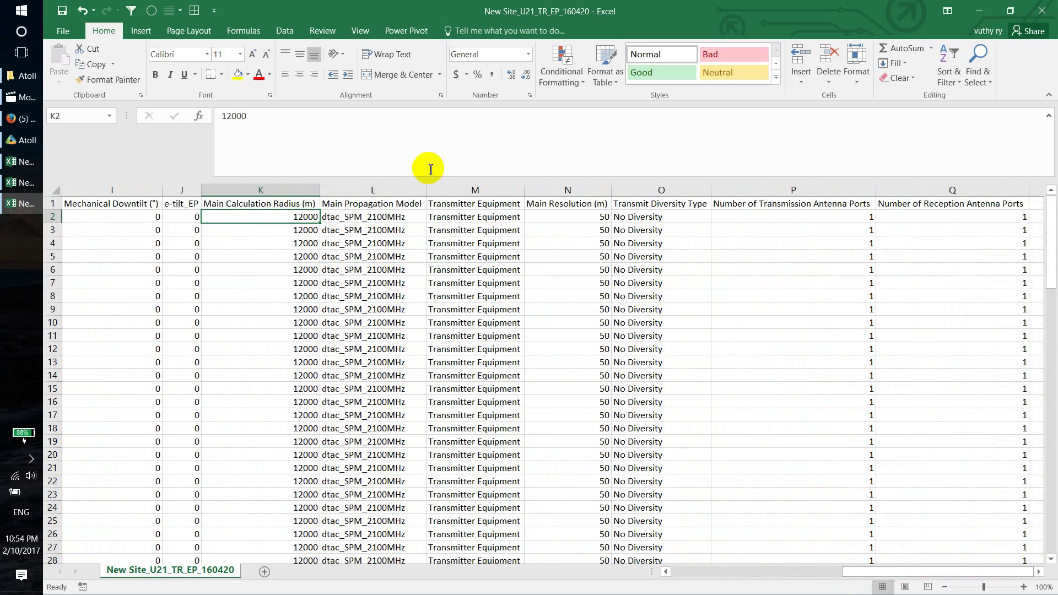
left_click(392, 193)
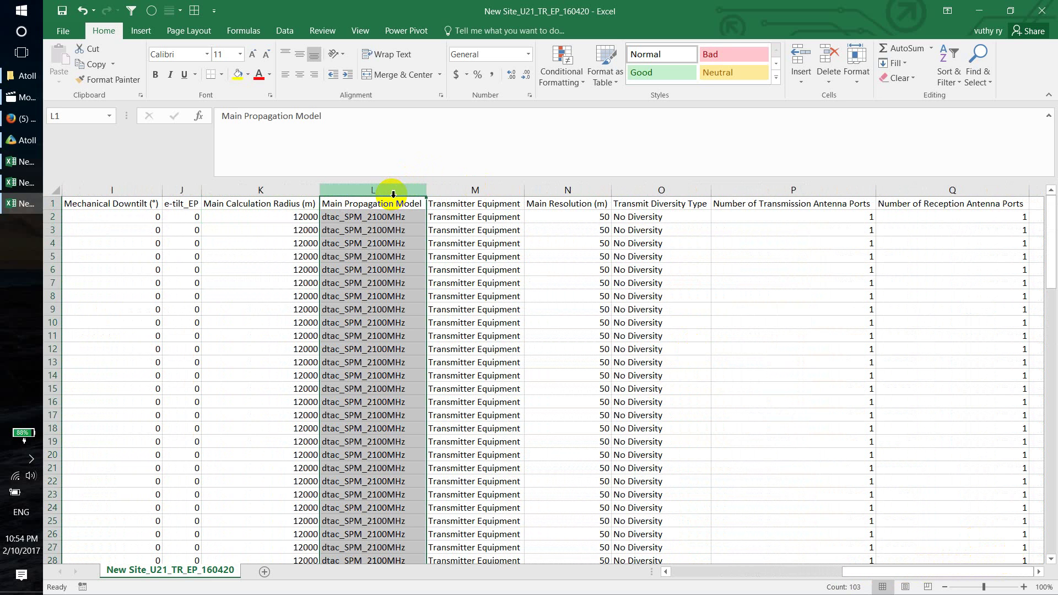
left_click(442, 193)
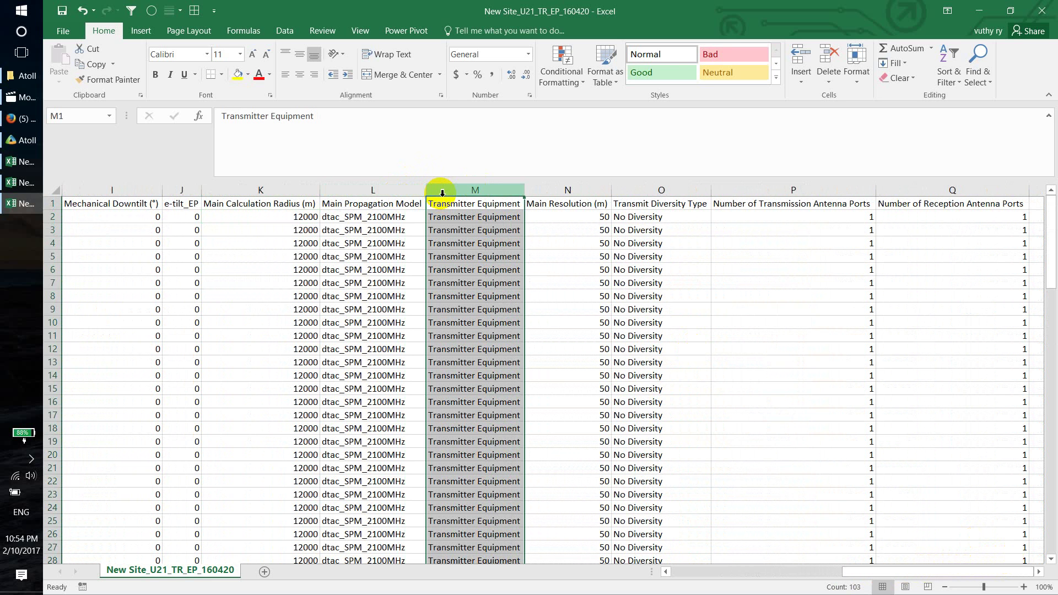
left_click(560, 193)
left_click(636, 194)
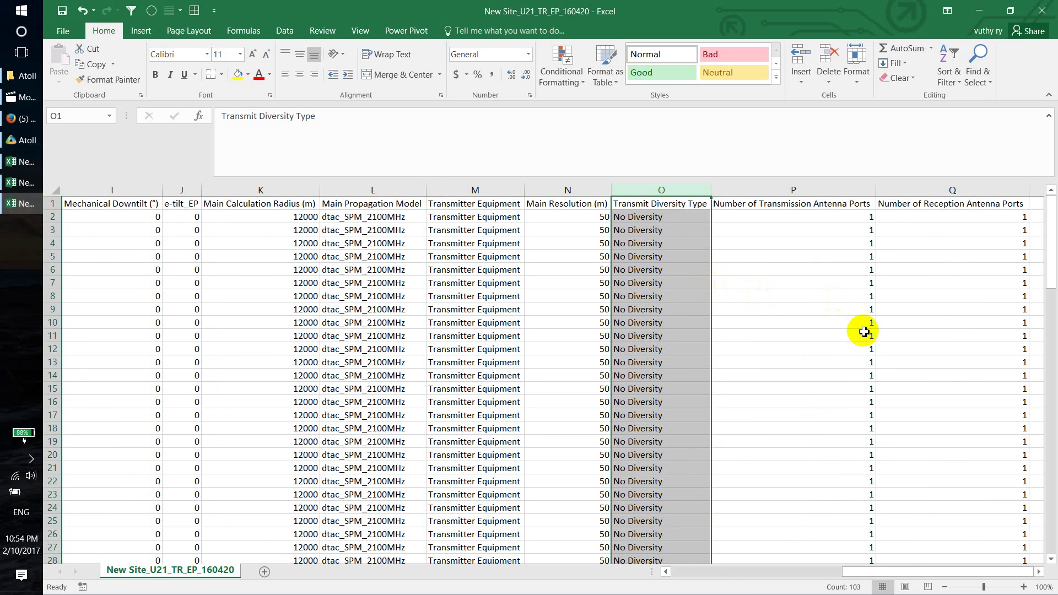
left_click_drag(881, 576, 421, 548)
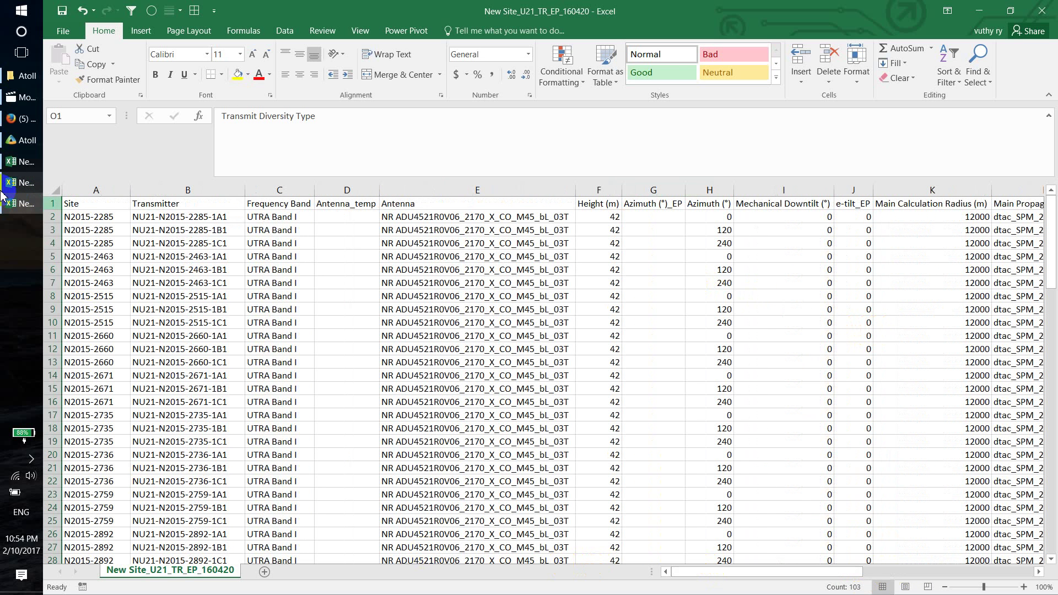
Step: Switch to Atoll, start opening an existing document and browse to VRAll > VRPrograms > Atoll on the VREXDATA (D:) drive
left_click(14, 141)
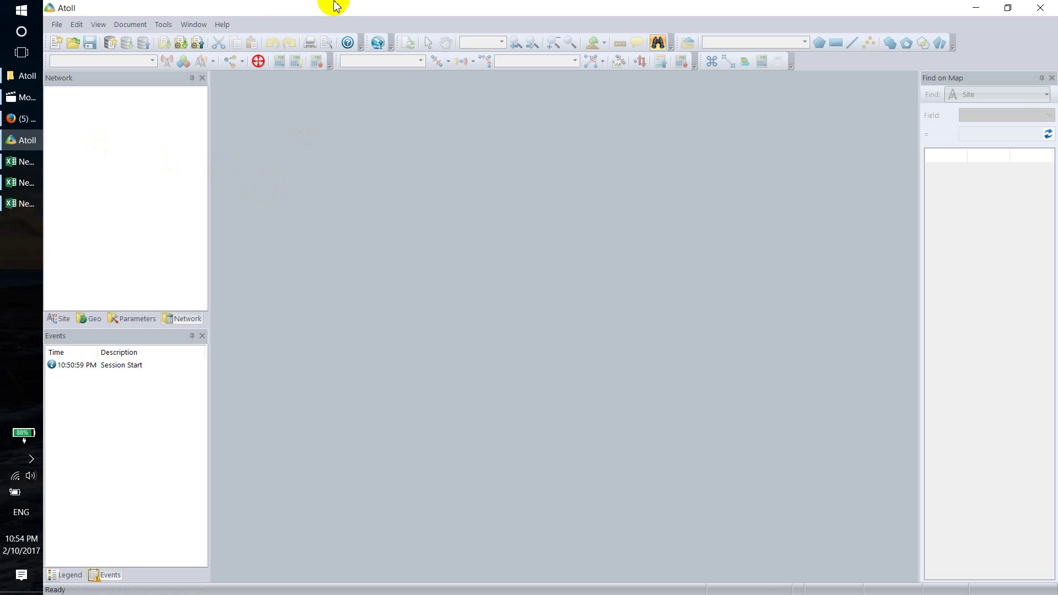
left_click(58, 25)
left_click(76, 61)
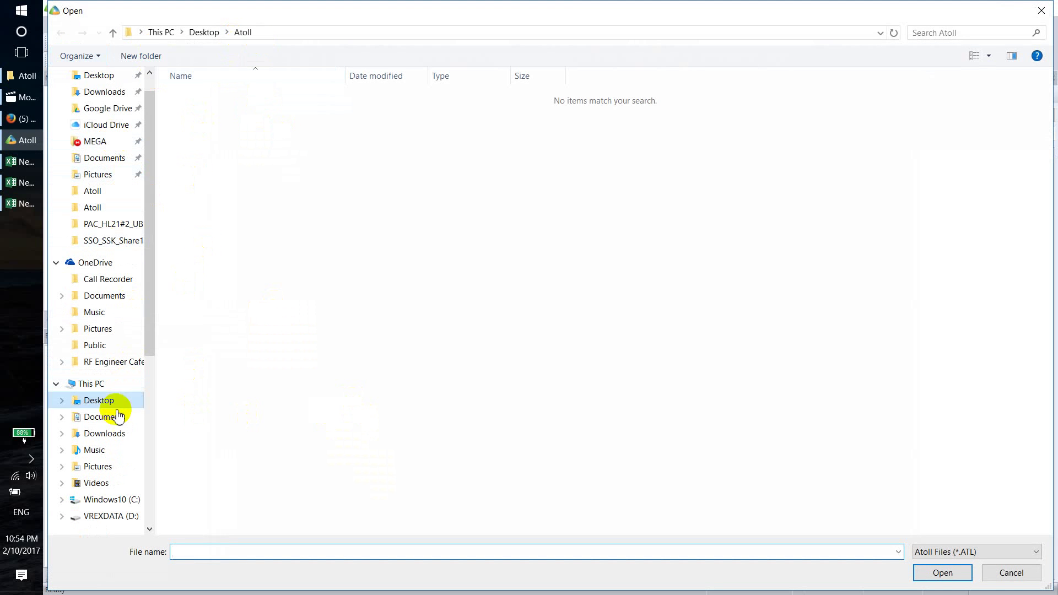
left_click(110, 516)
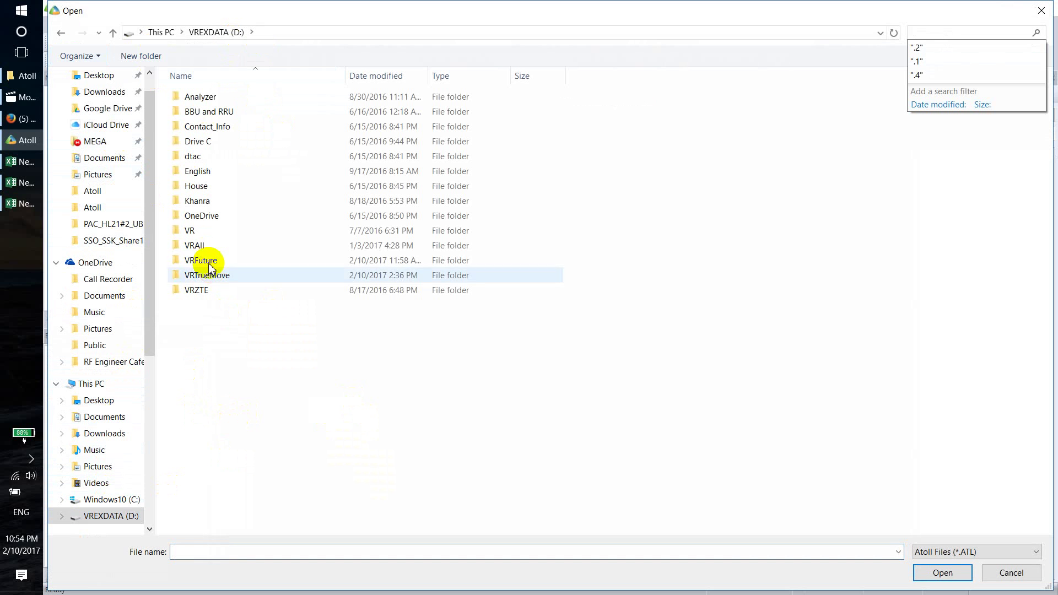
left_click(197, 246)
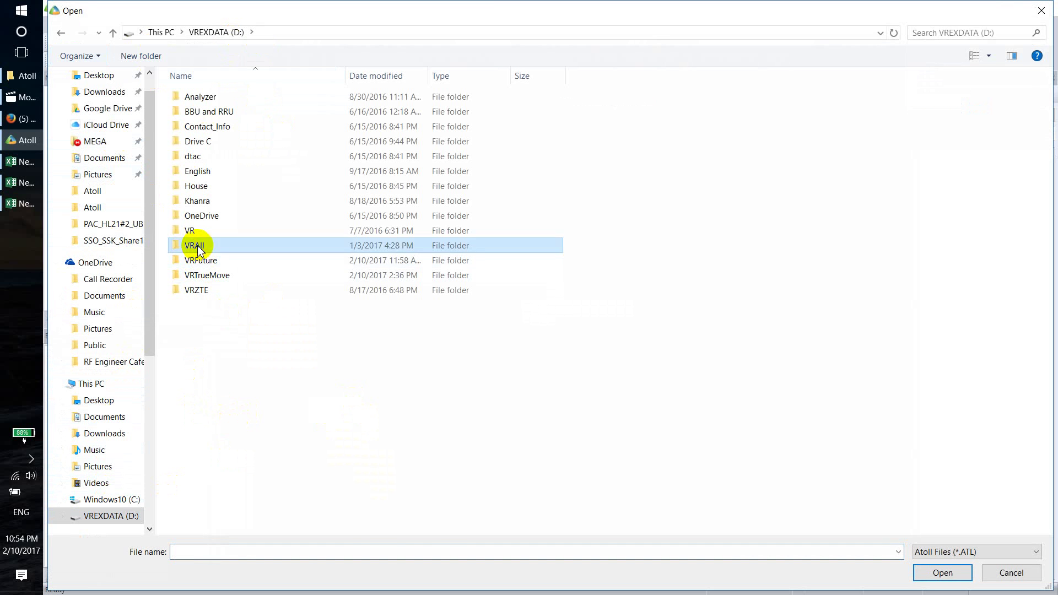
double_click(198, 246)
scroll(226, 425, "down", 1)
double_click(235, 438)
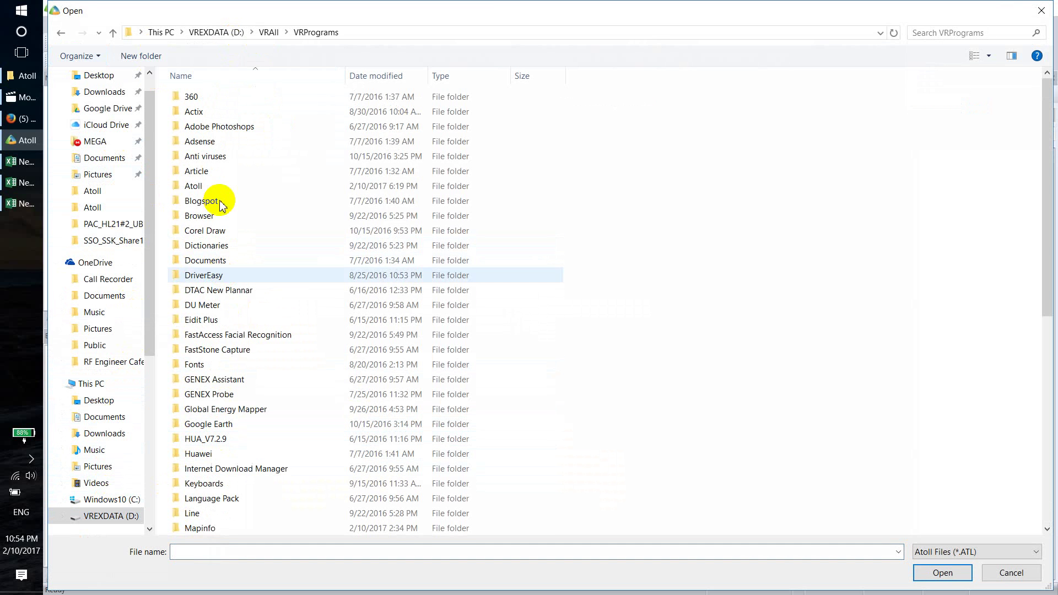
double_click(201, 186)
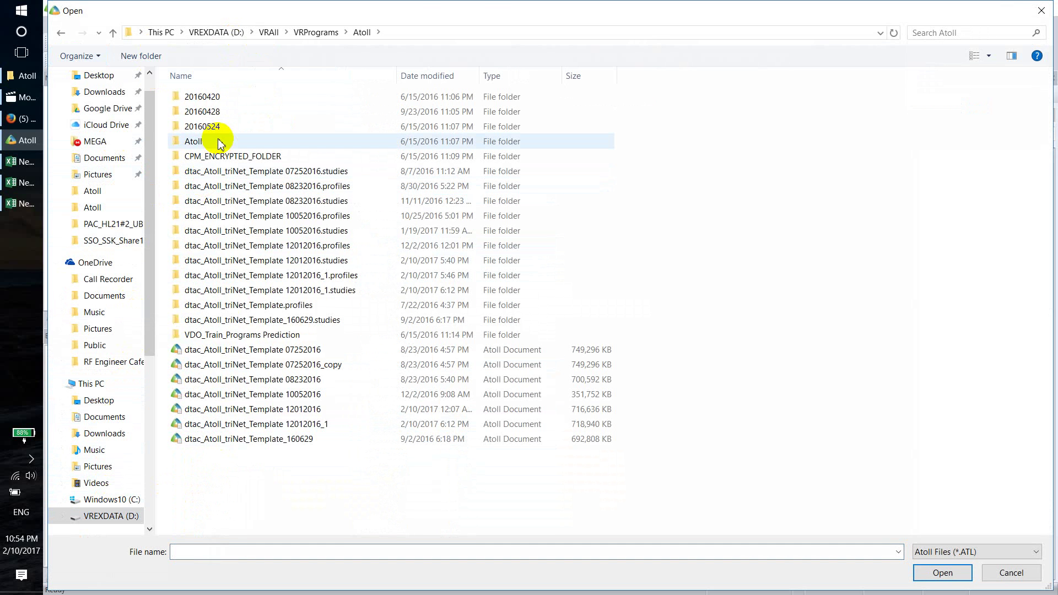
Step: Duplicate the Atoll document dtac_Atoll_triNet_Template 12012016 within the same folder
left_click(306, 429)
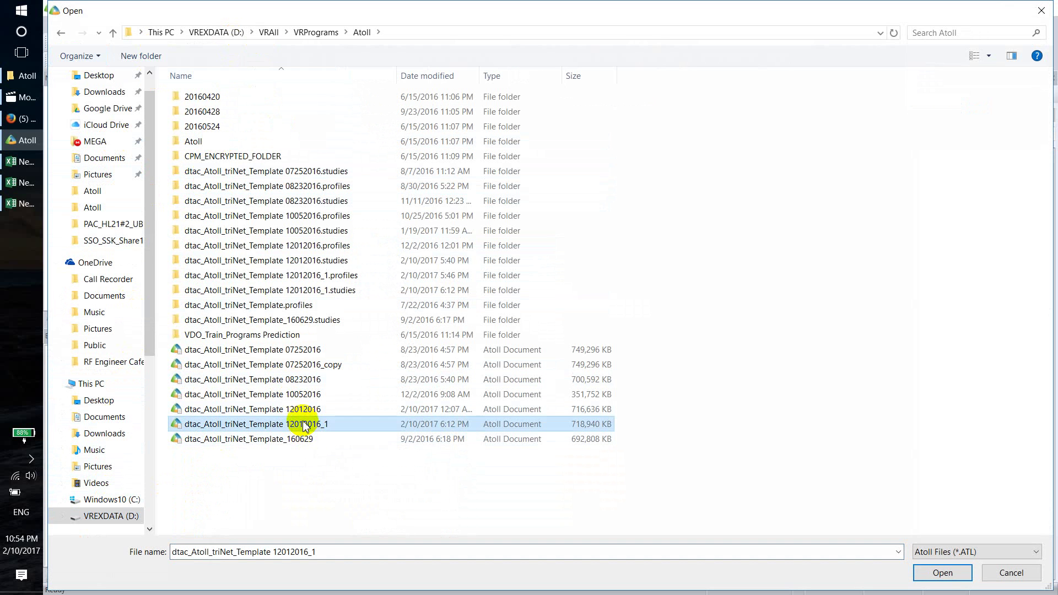
left_click(300, 412)
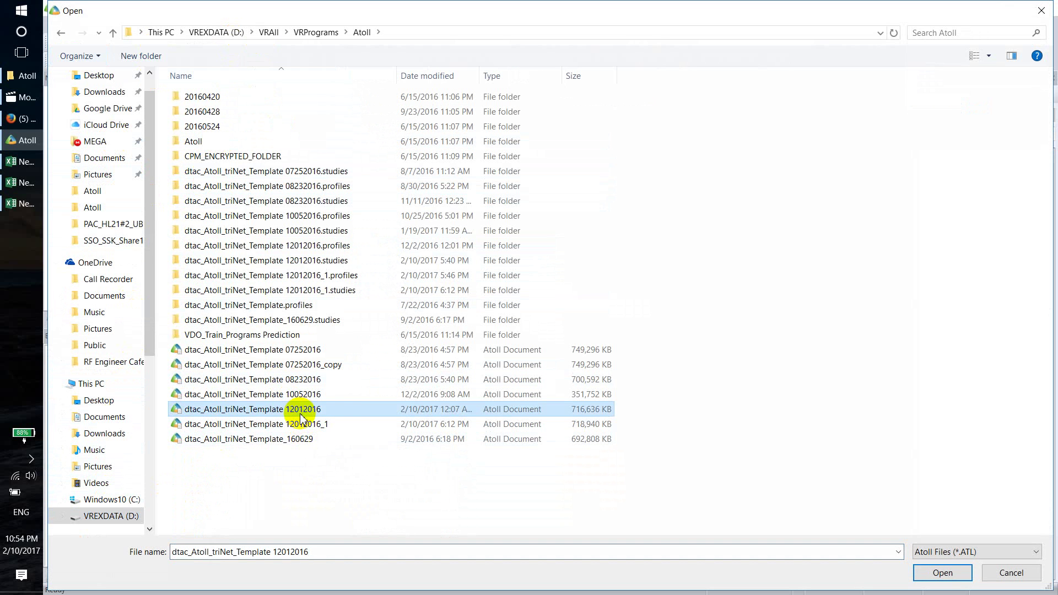
right_click(302, 419)
left_click(326, 331)
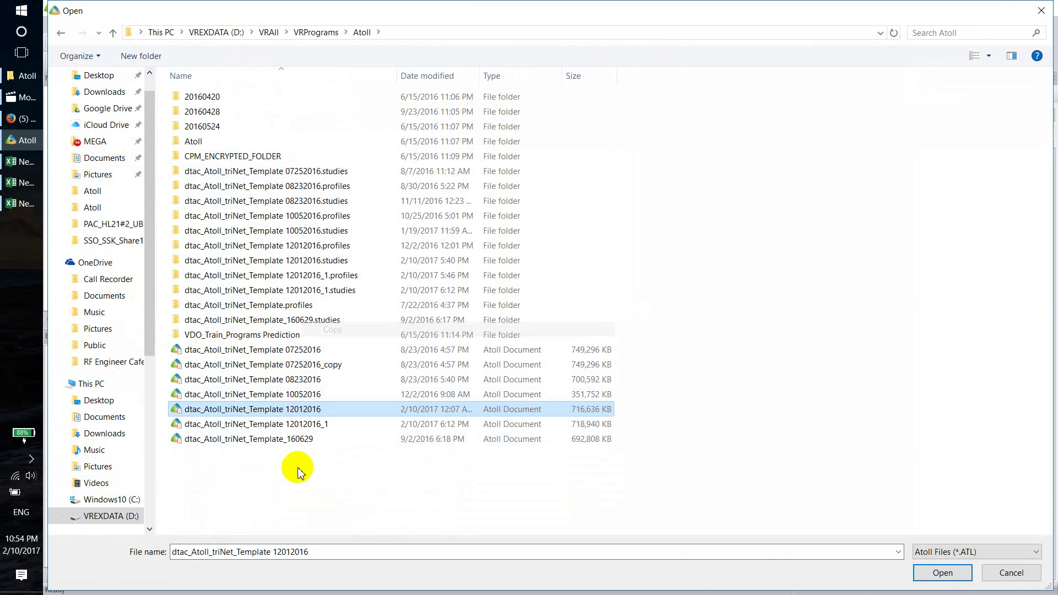
left_click(300, 479)
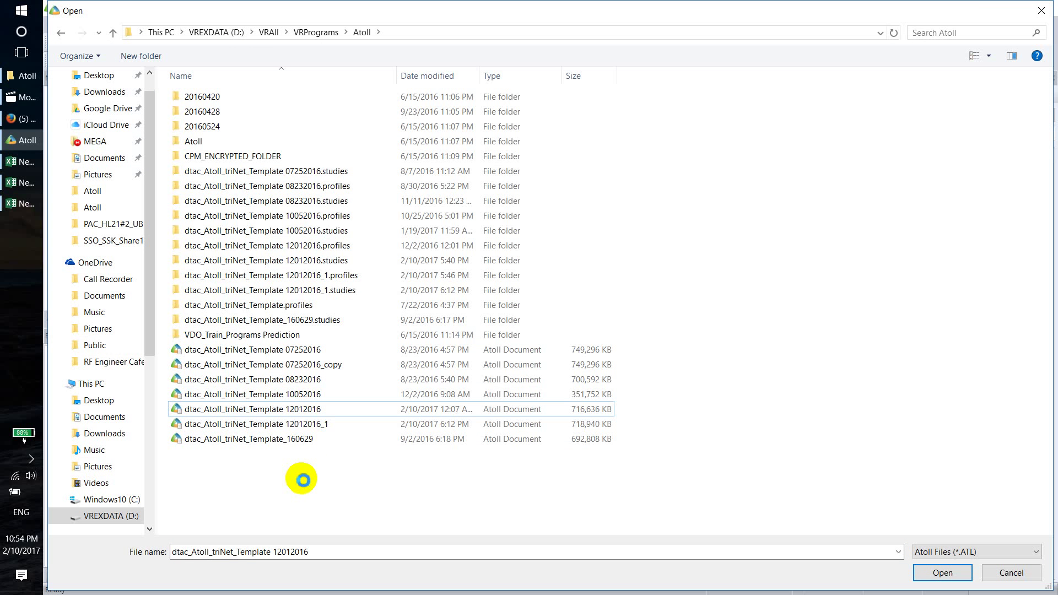
key("ctrl+v")
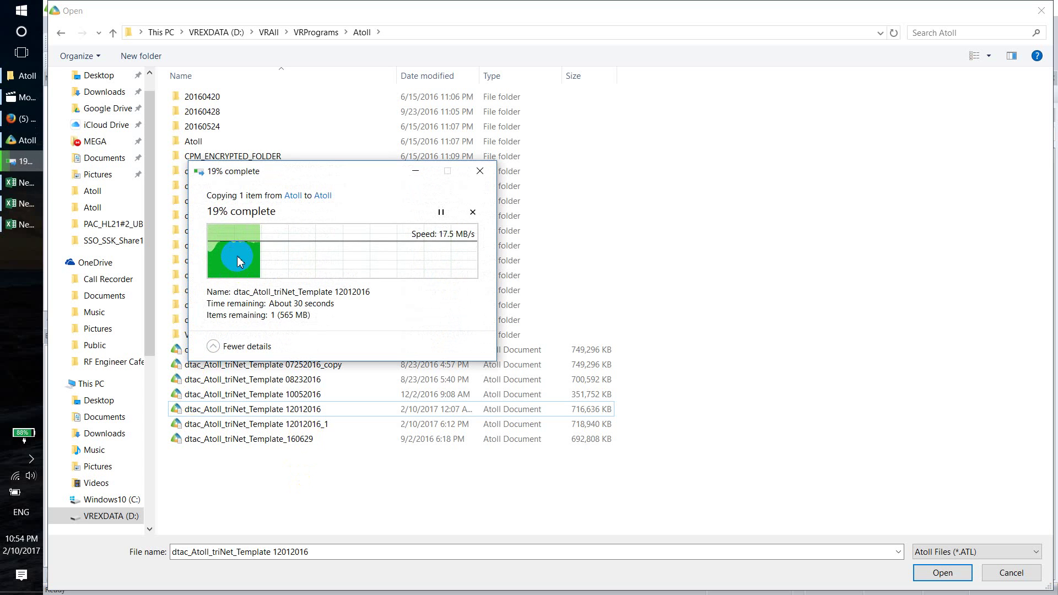
Step: Check the file type of New Site_U21_TR_EP_160420 in the properties of the file in the desktop Atoll folder
left_click(22, 186)
left_click(25, 83)
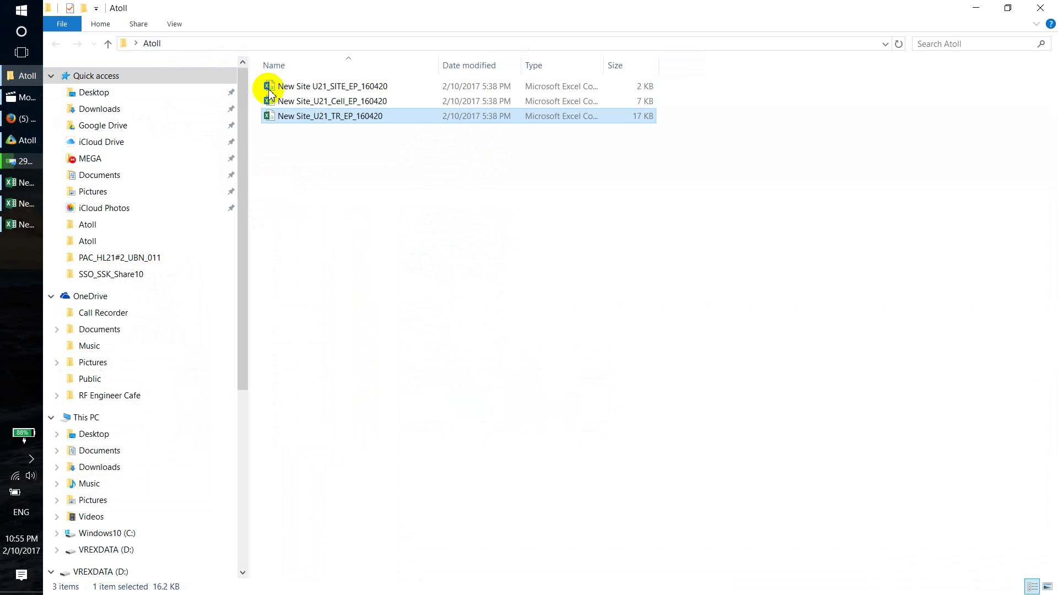
right_click(308, 115)
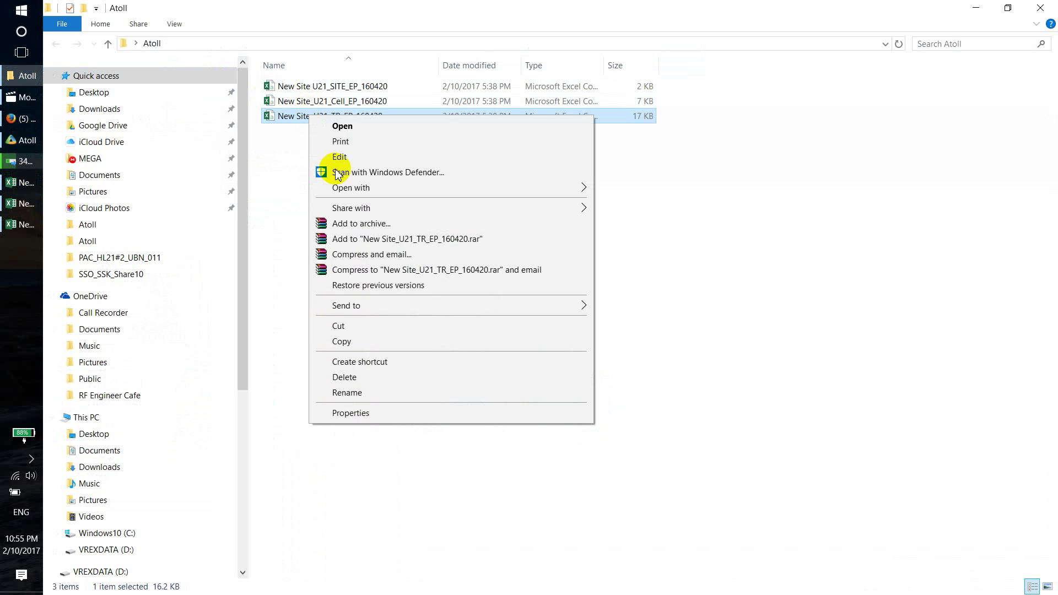
left_click(378, 414)
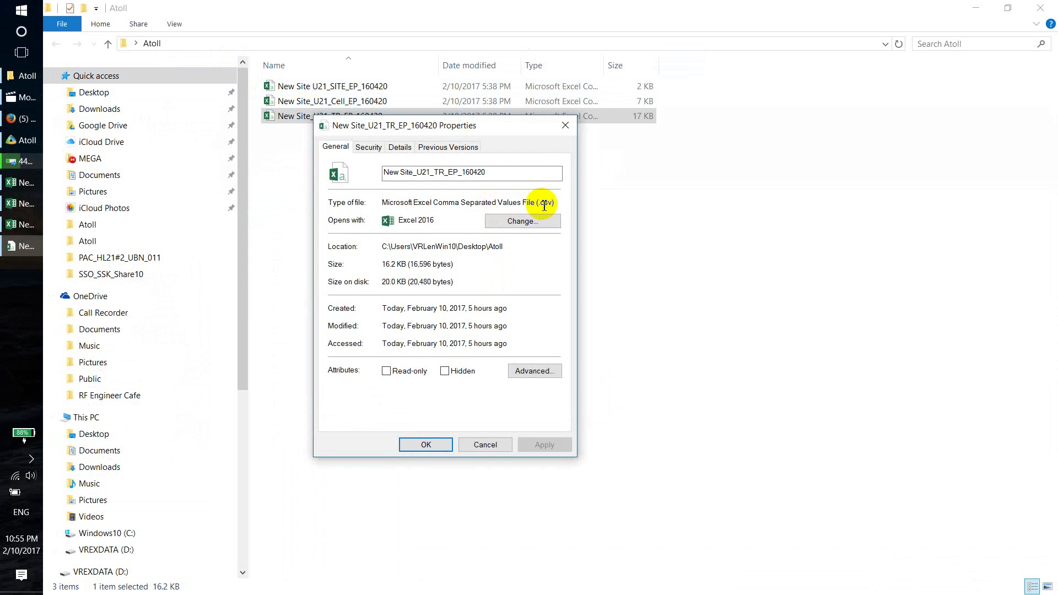
double_click(547, 203)
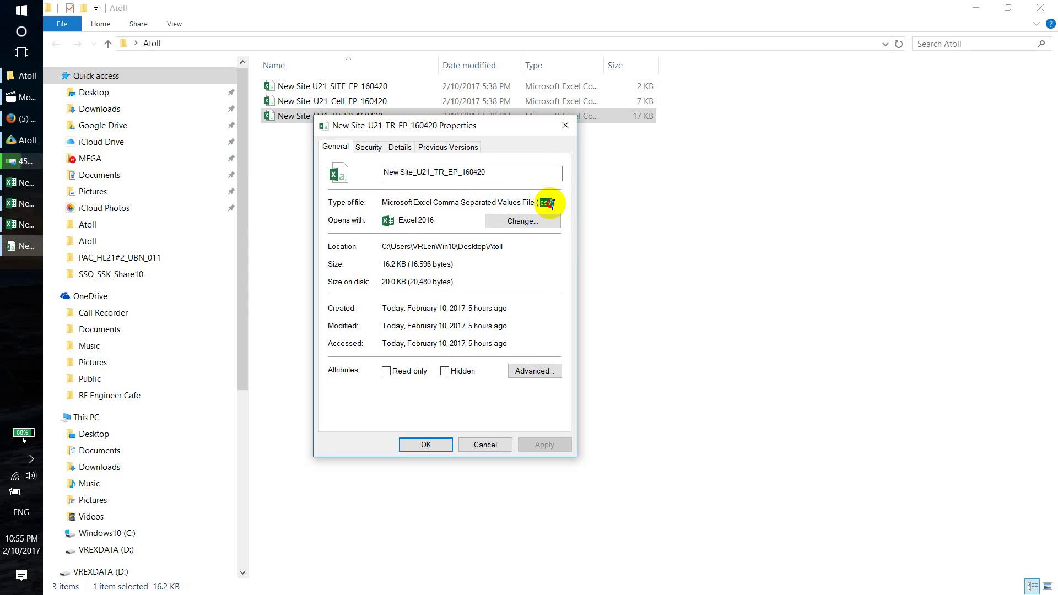
left_click(495, 447)
Step: Switch to Excel and examine the file formats offered for saving New Site_U21_Cell_EP_160420, including CSV (Comma delimited), without saving
left_click(11, 223)
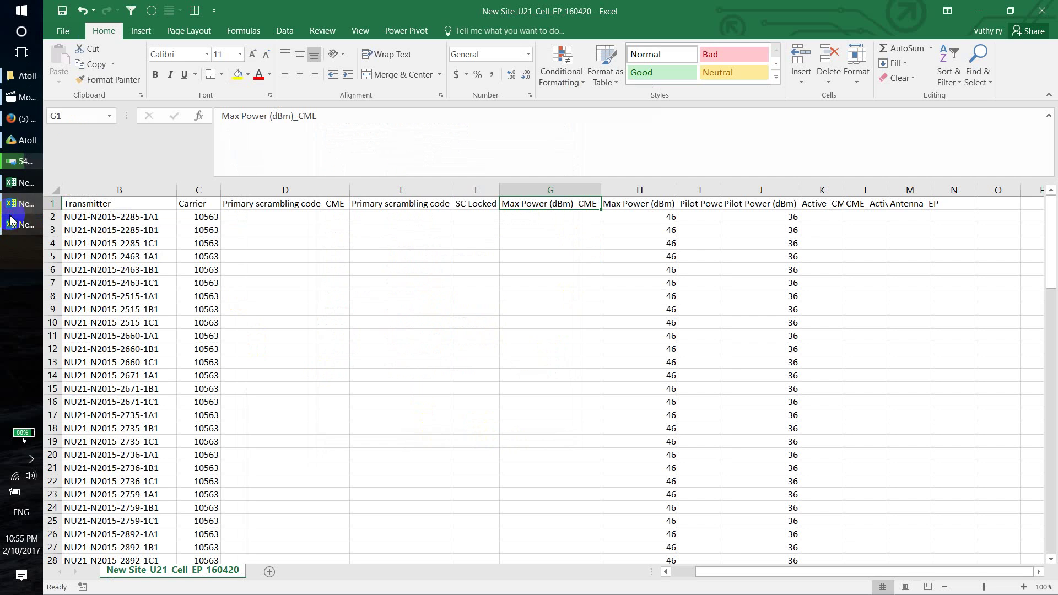
left_click(63, 30)
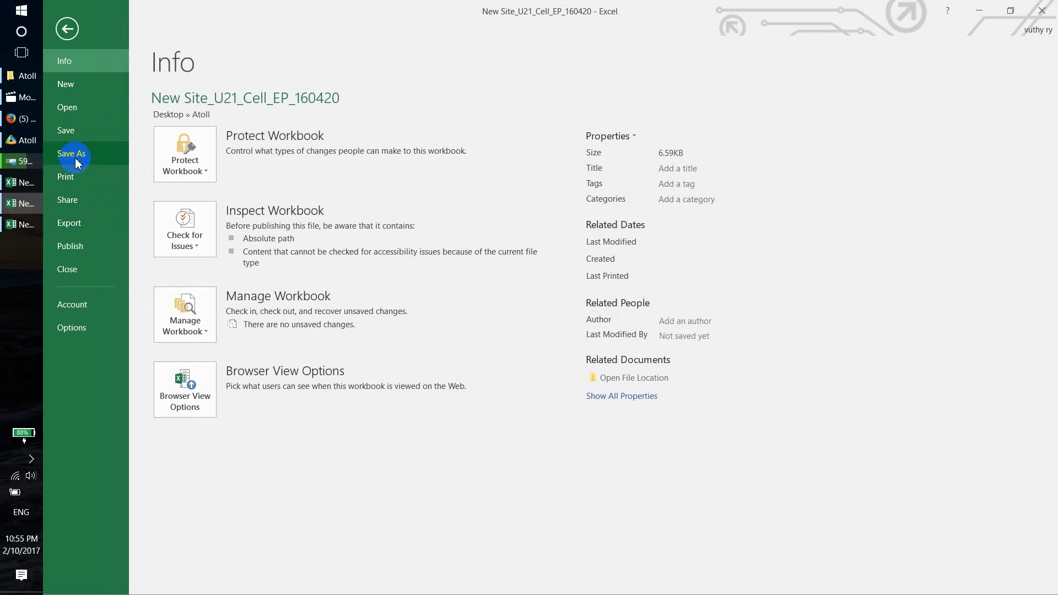
left_click(77, 163)
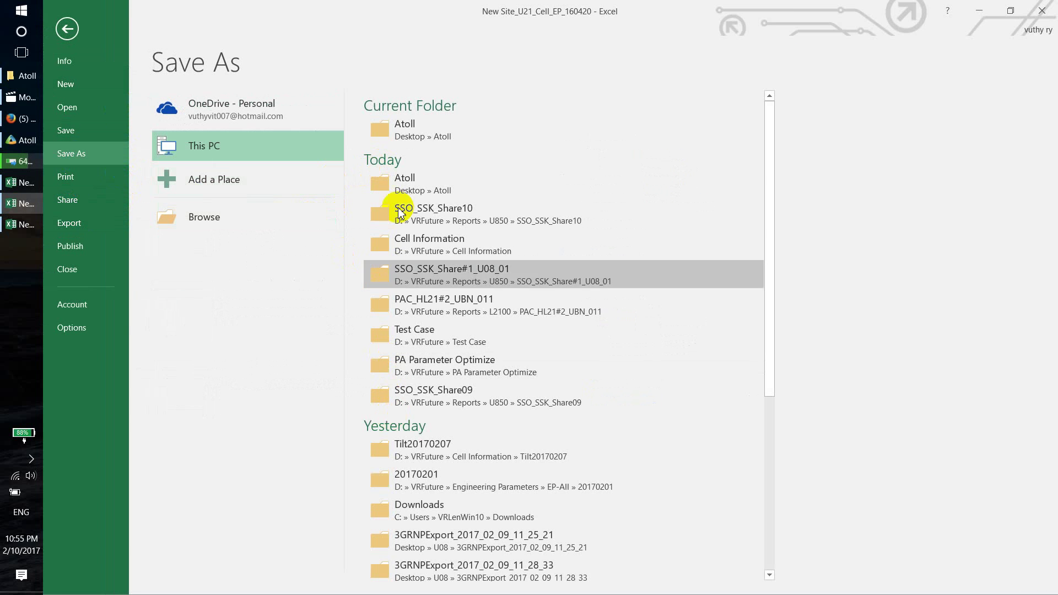
left_click(443, 131)
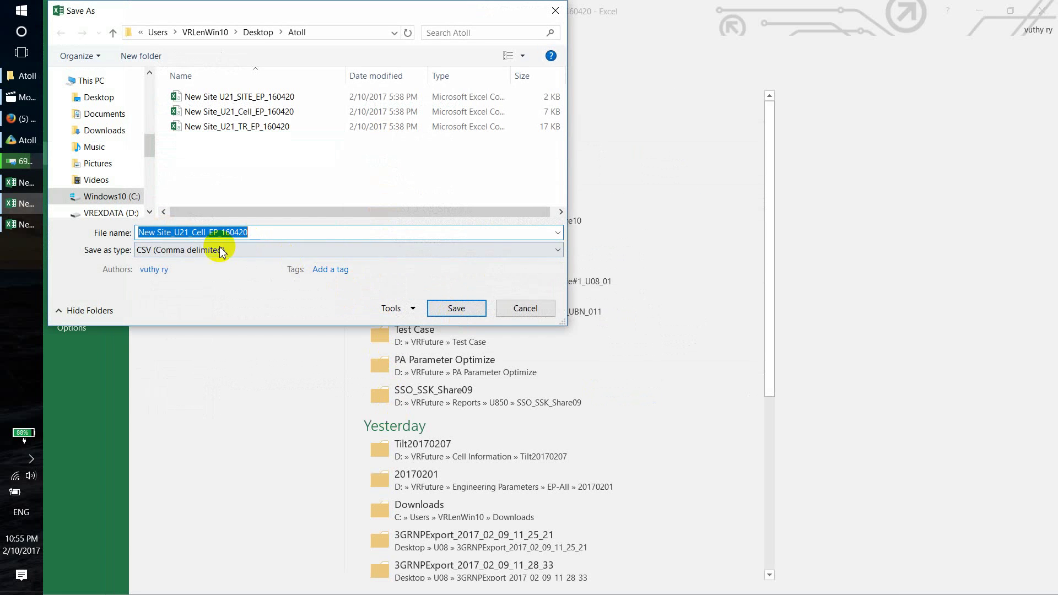
left_click(221, 251)
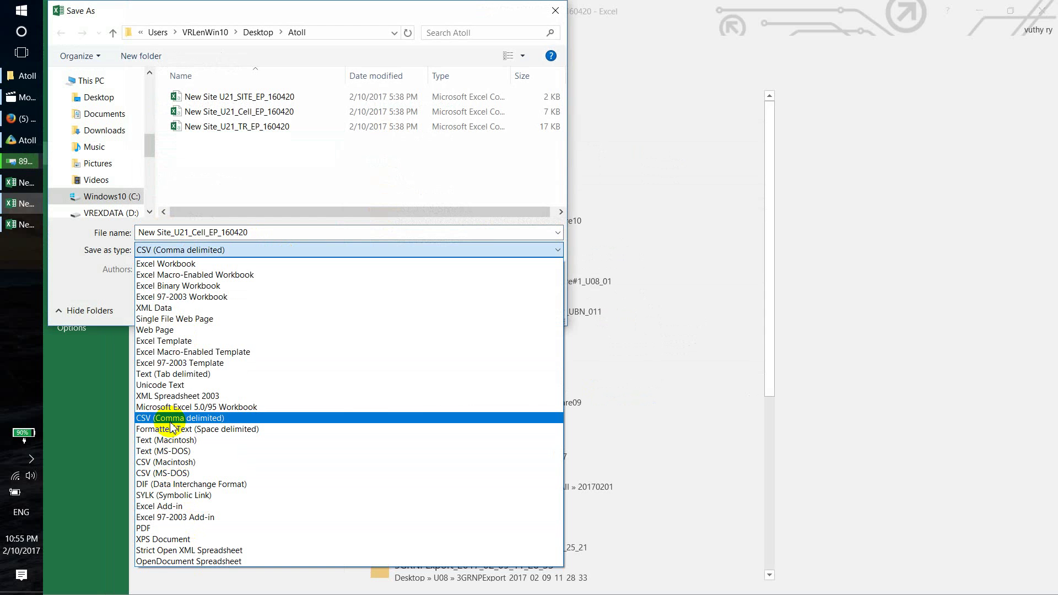
left_click(554, 12)
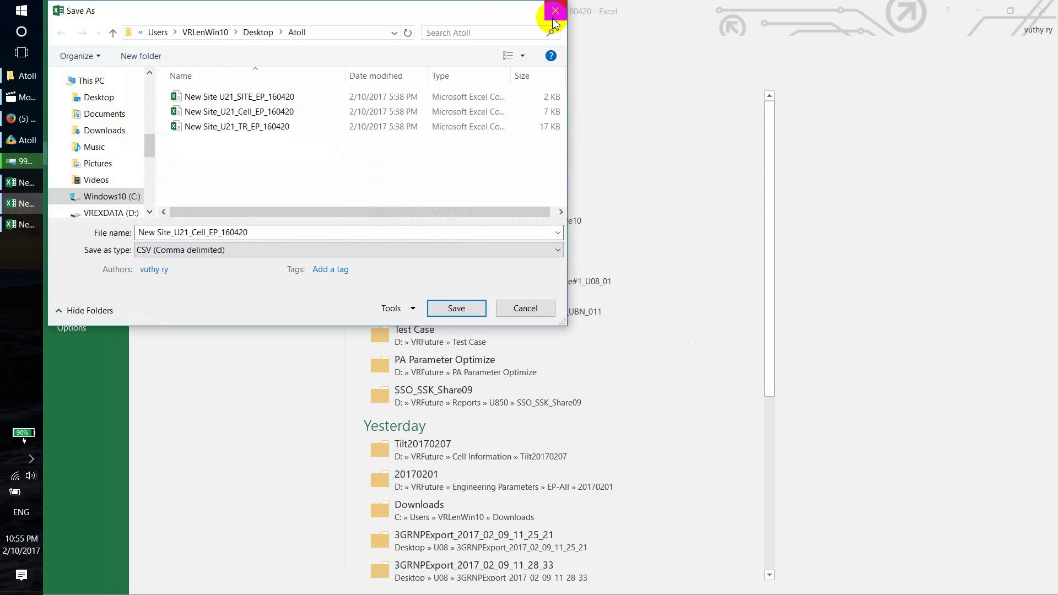
left_click(555, 12)
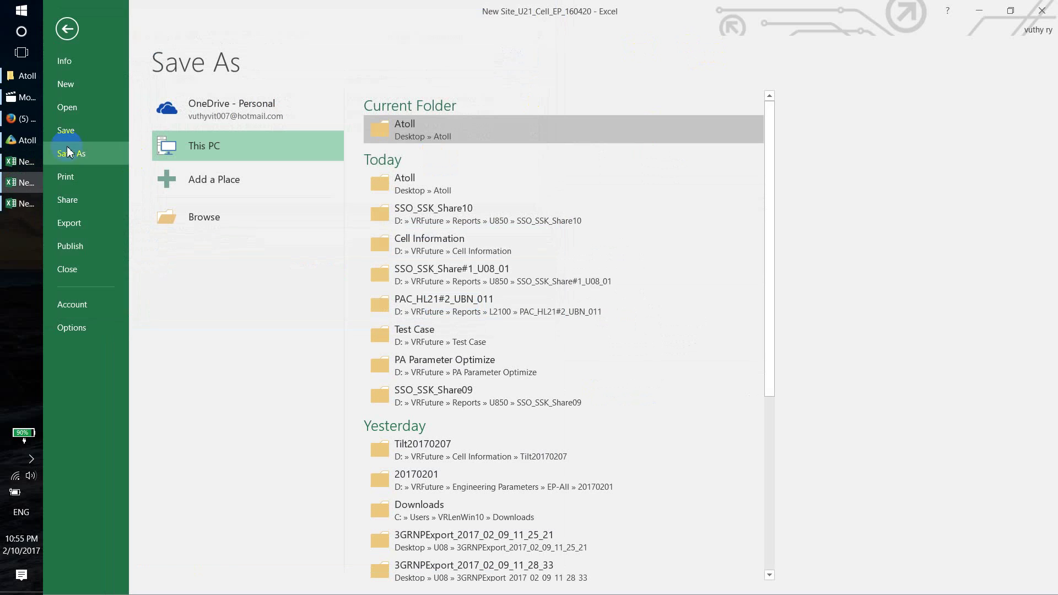
Step: Switch to Atoll and open the document dtac_Atoll_triNet_Template 12012016 - Copy
left_click(21, 140)
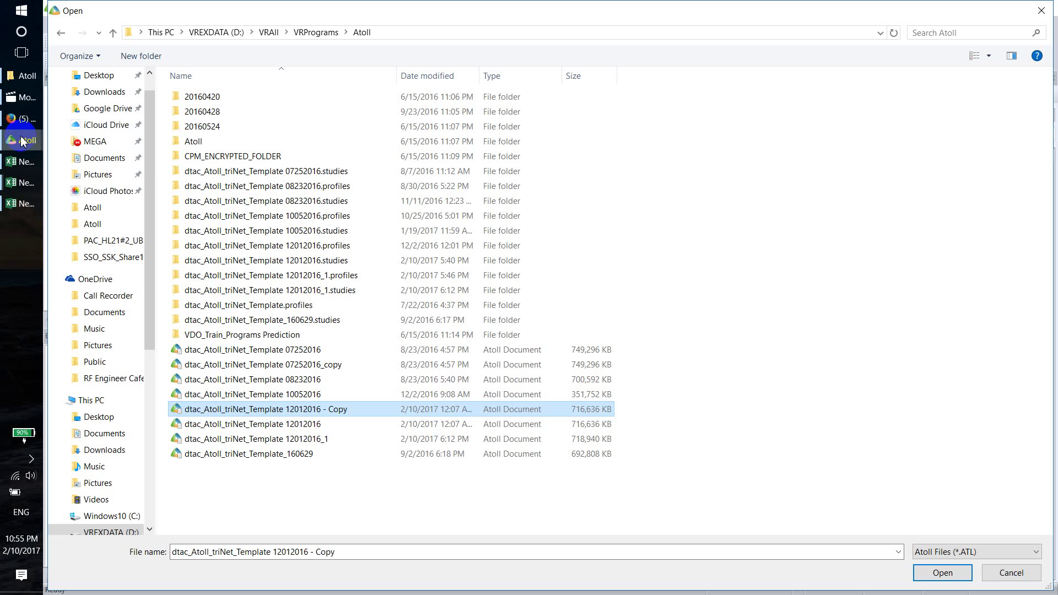
left_click(336, 409)
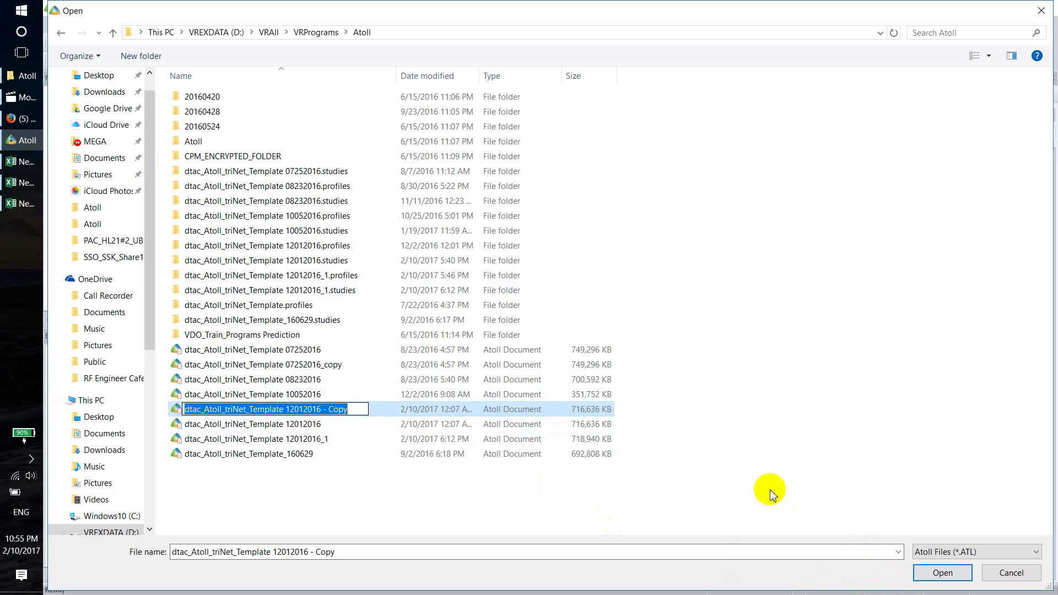
key("Escape")
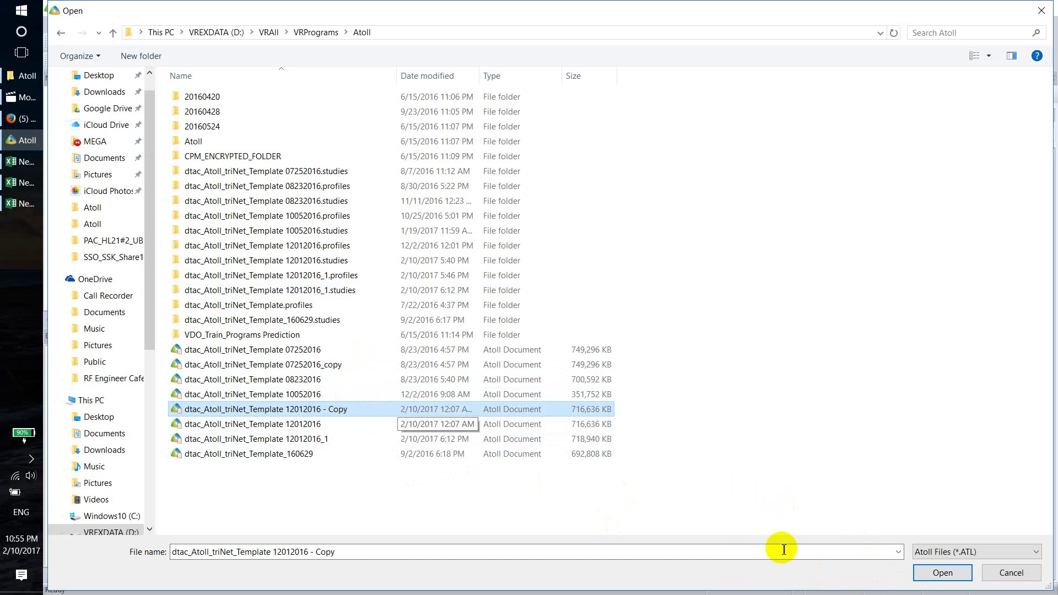
left_click(923, 575)
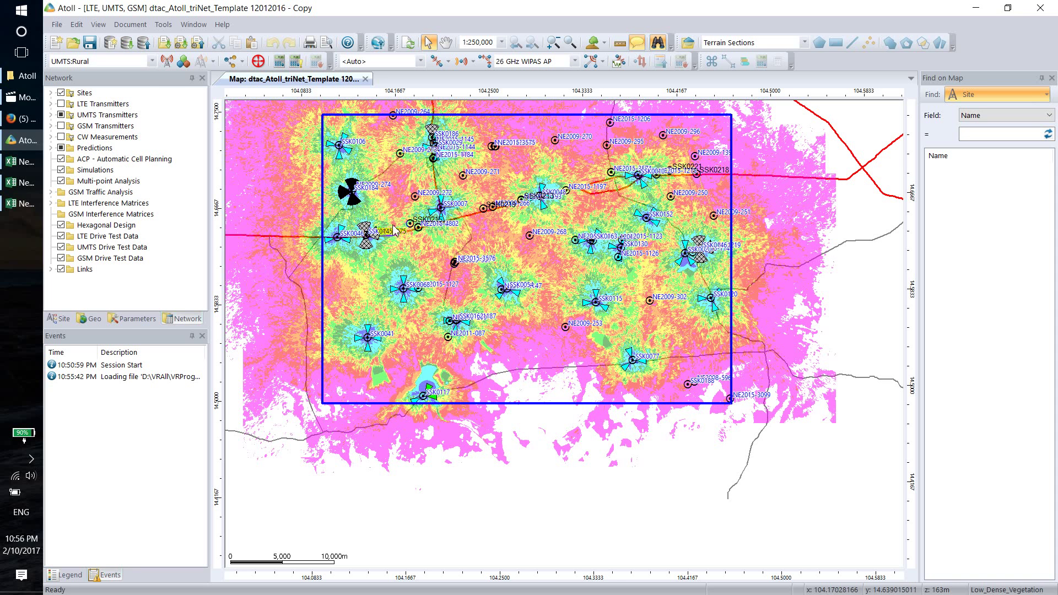
Step: Expand the UMTS transmitters and delete the Filtering Zone from the geographic zones
left_click(52, 115)
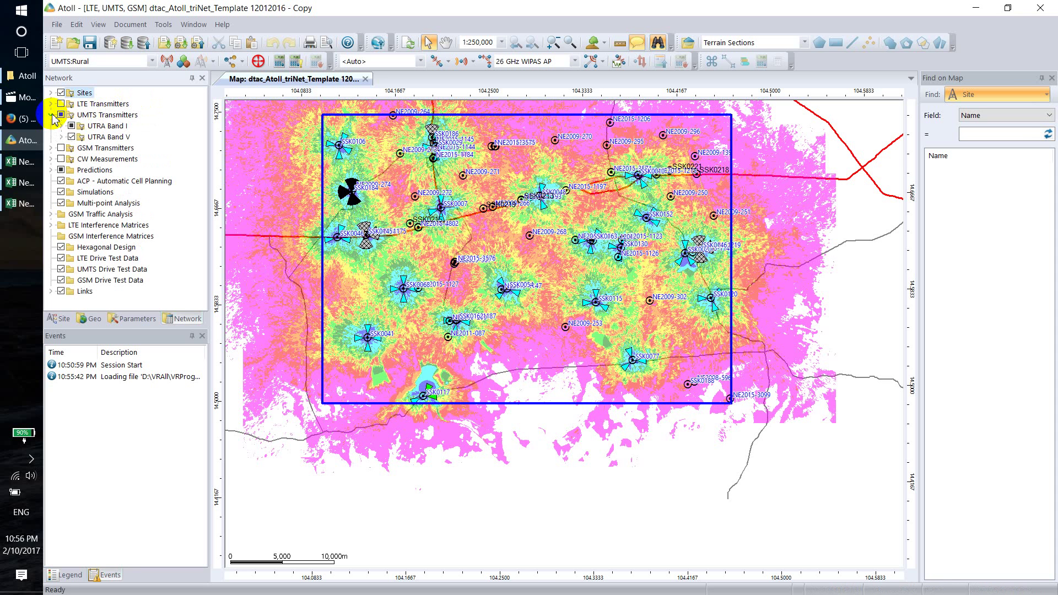
left_click(91, 319)
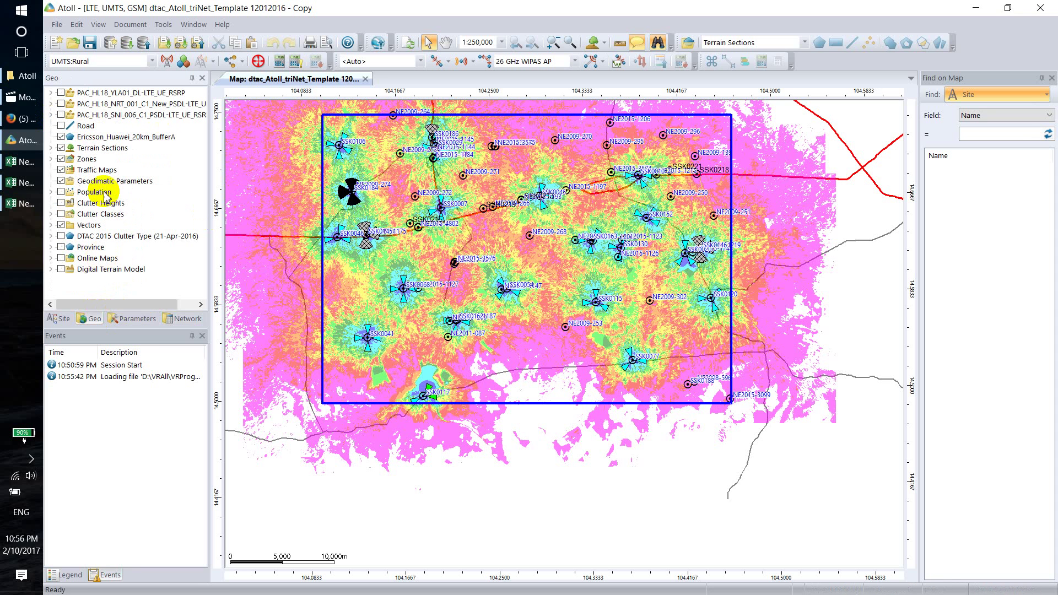
left_click(50, 148)
left_click(51, 148)
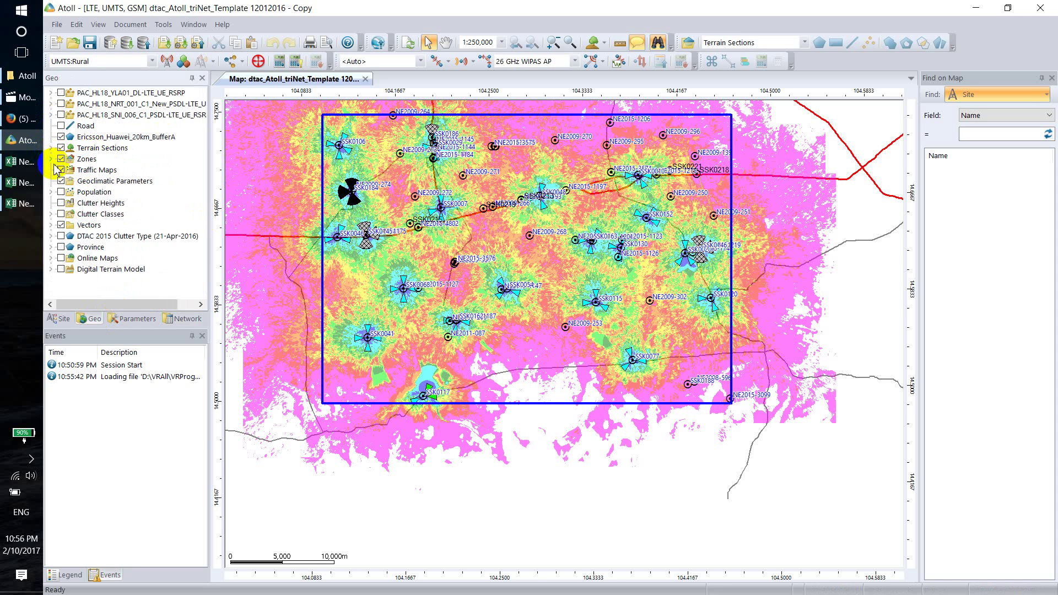
left_click(51, 158)
left_click(90, 171)
right_click(90, 171)
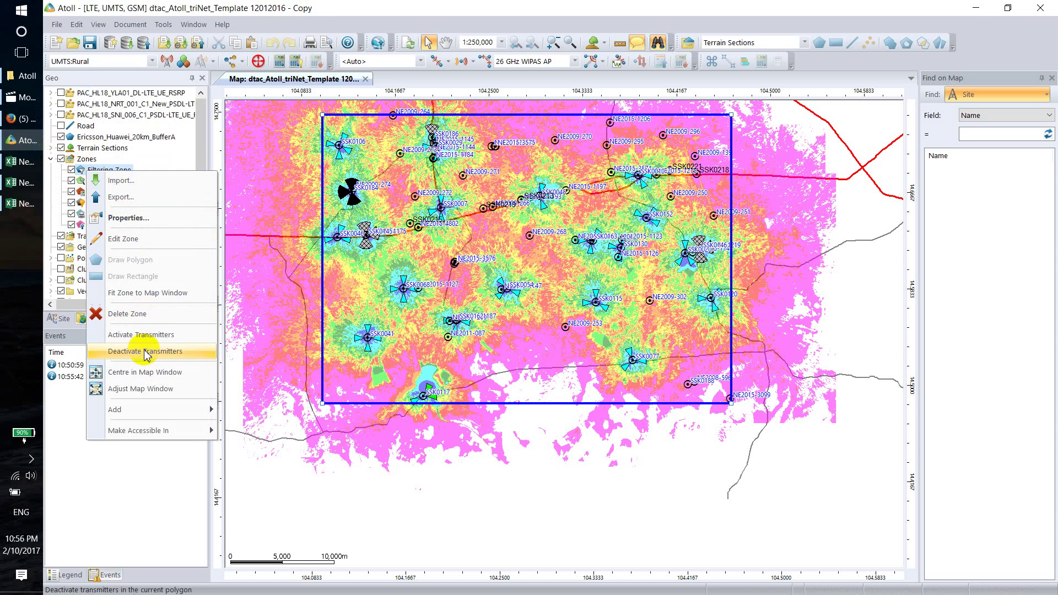
left_click(128, 316)
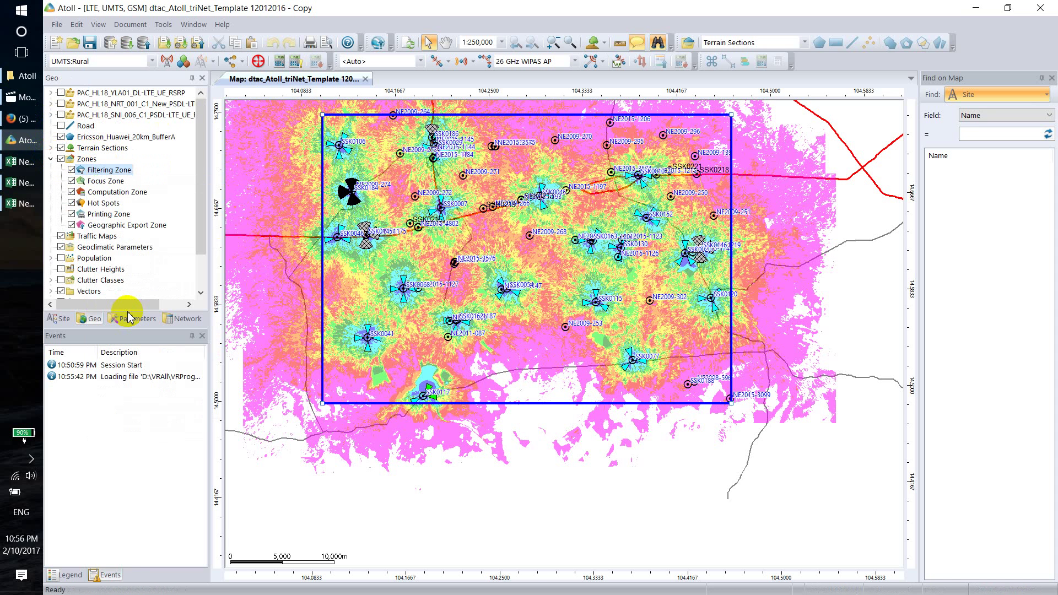
Step: Hide the U08: DTAC RSCP Legend_InCar prediction and all UMTS transmitters on the map
left_click(182, 319)
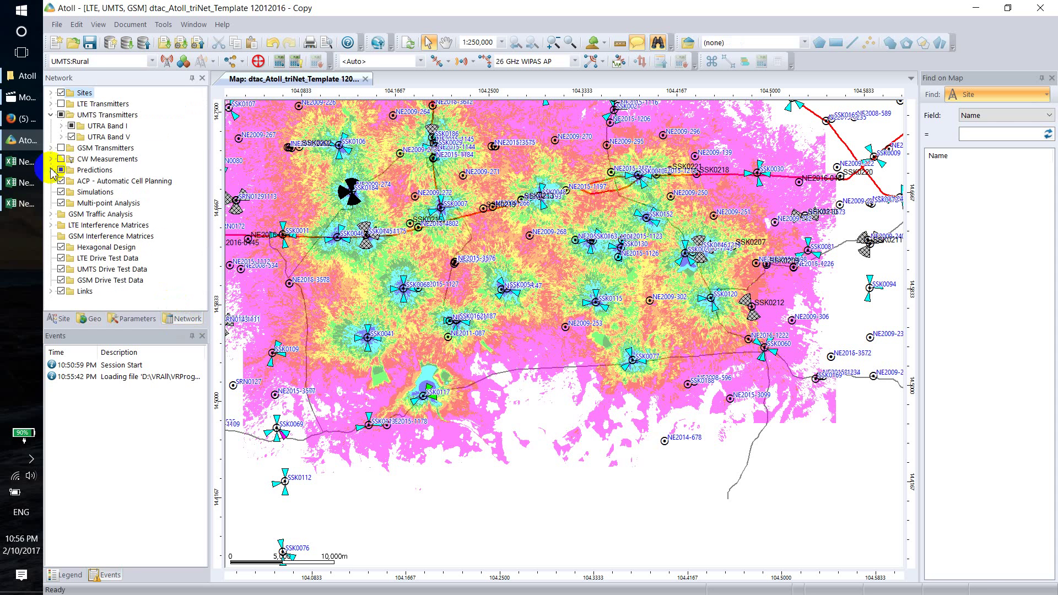
left_click(52, 170)
left_click(72, 224)
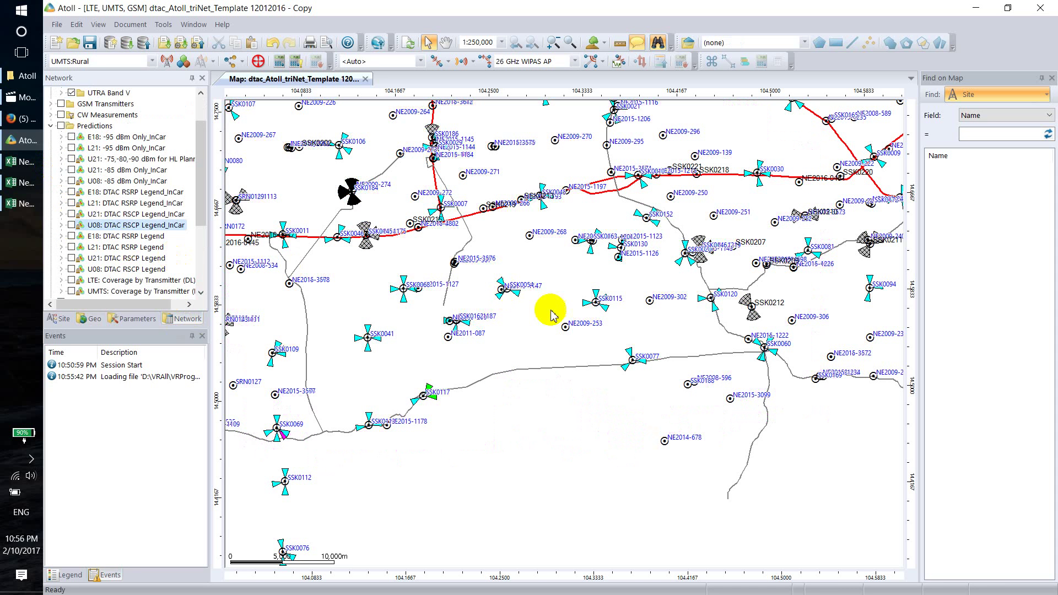
scroll(83, 144, "up", 2)
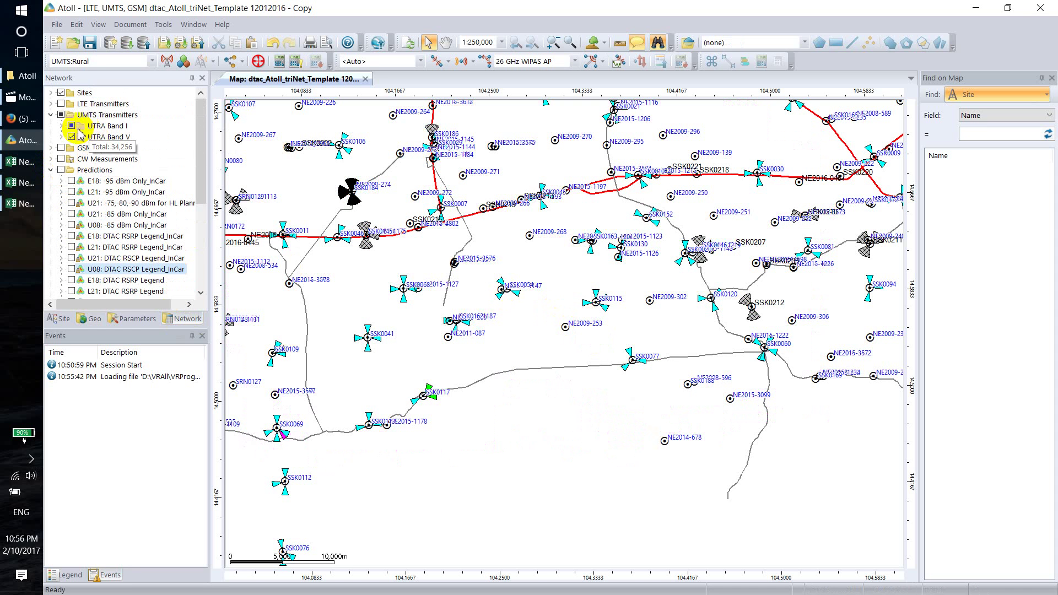
left_click(61, 115)
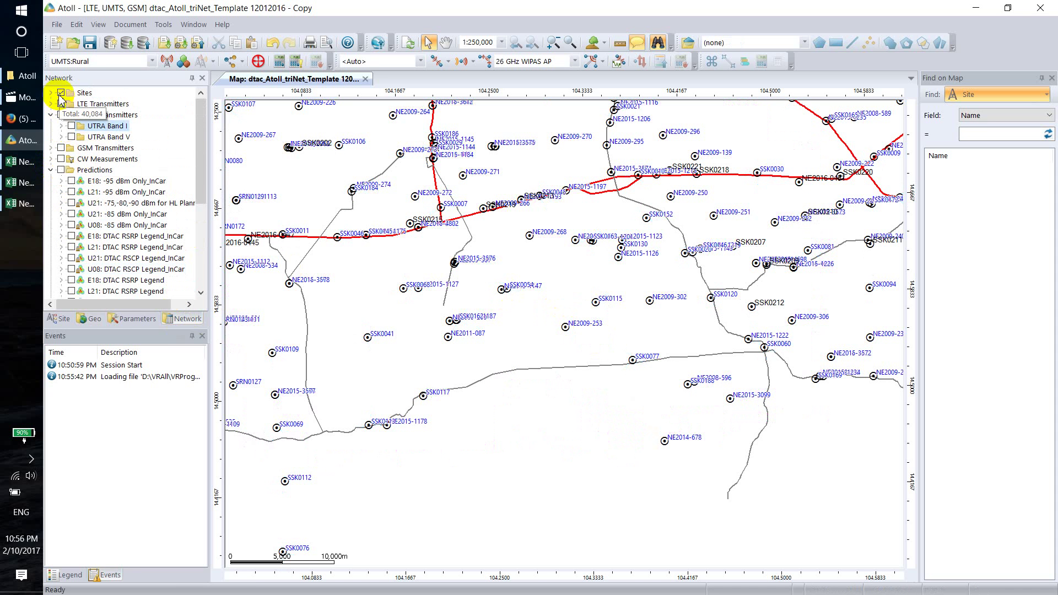
left_click(61, 93)
right_click(64, 93)
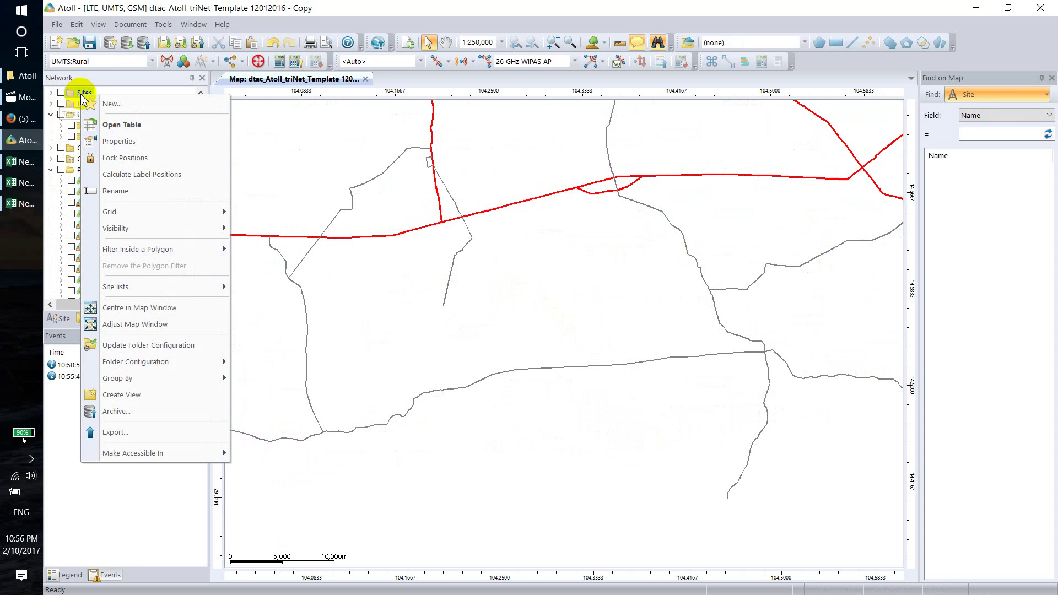
left_click(61, 93)
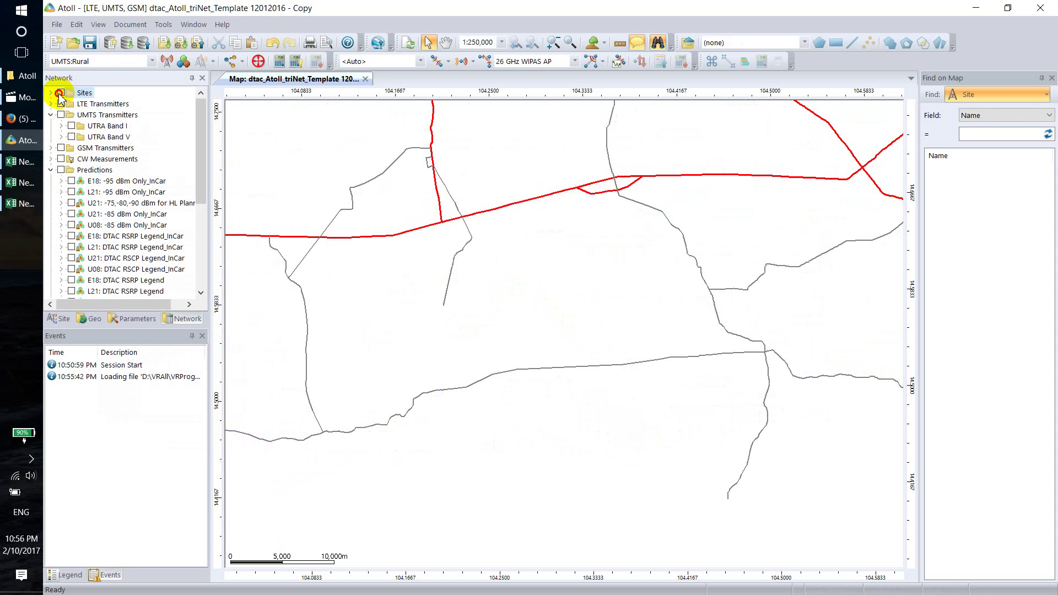
Step: Open the table of all network sites and look over its first records
right_click(83, 93)
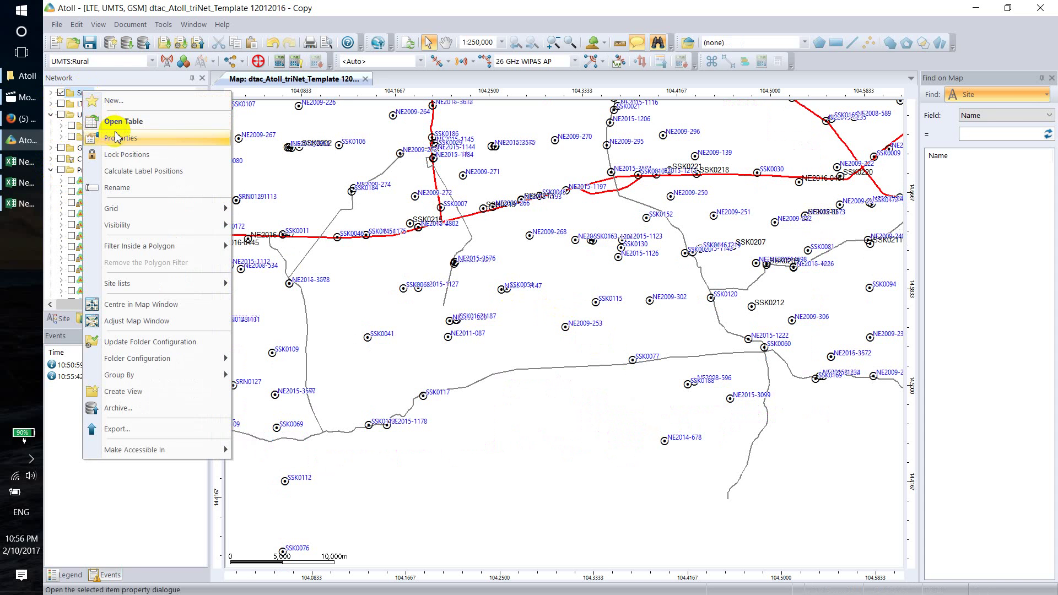
left_click(108, 124)
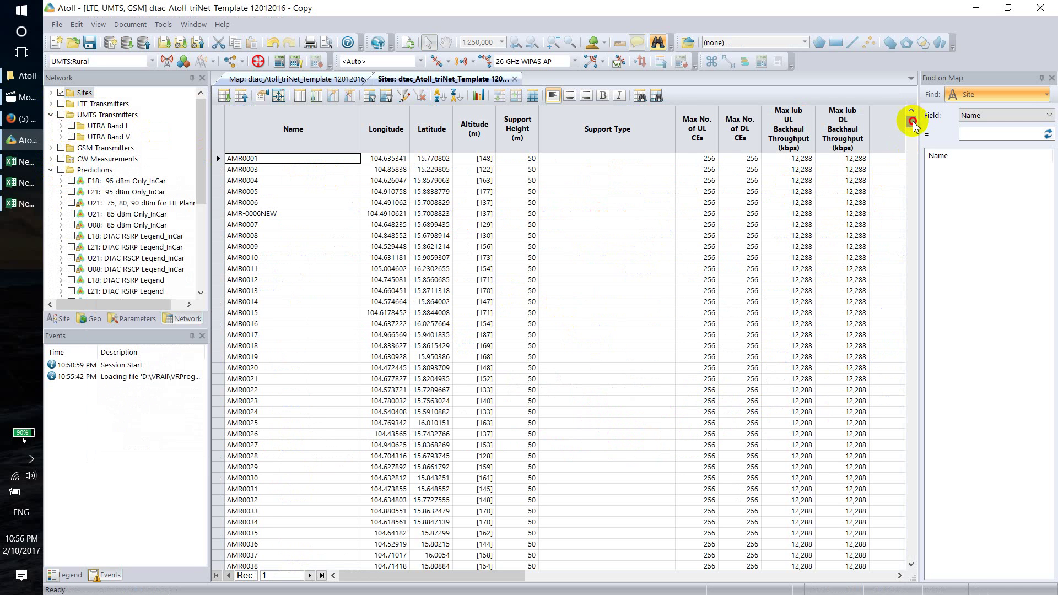
scroll(355, 190, "down", 1)
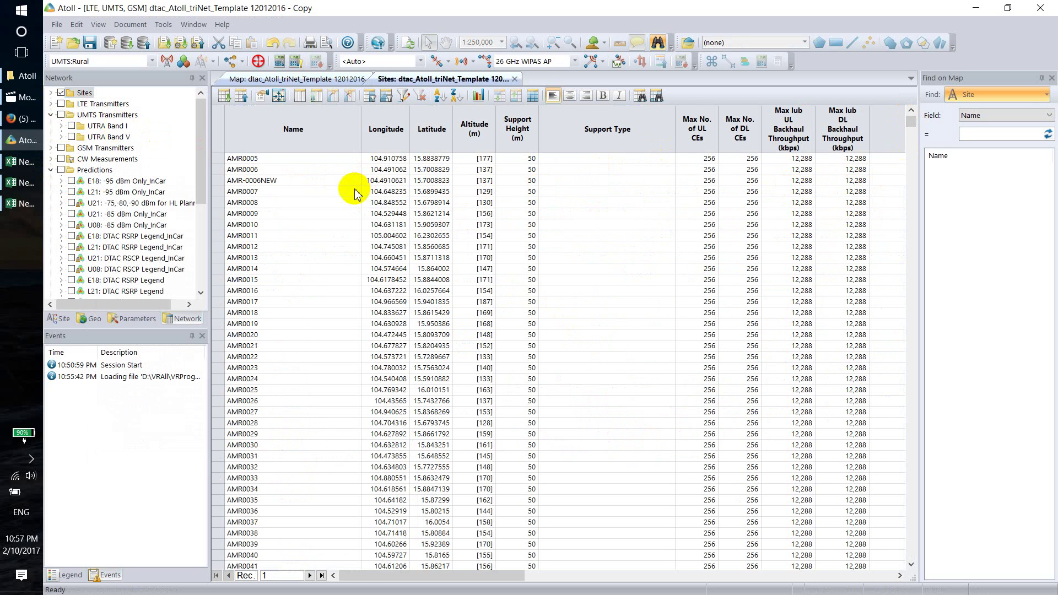
scroll(356, 193, "up", 1)
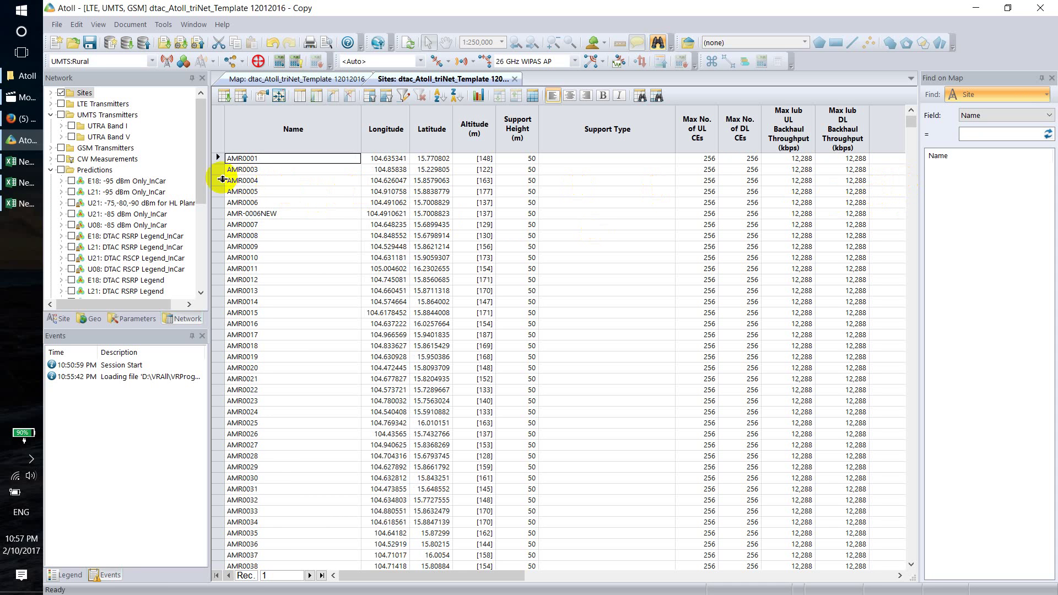
Step: Delete all site records in the table, from AMR0001 through YSTX000
left_click(218, 170)
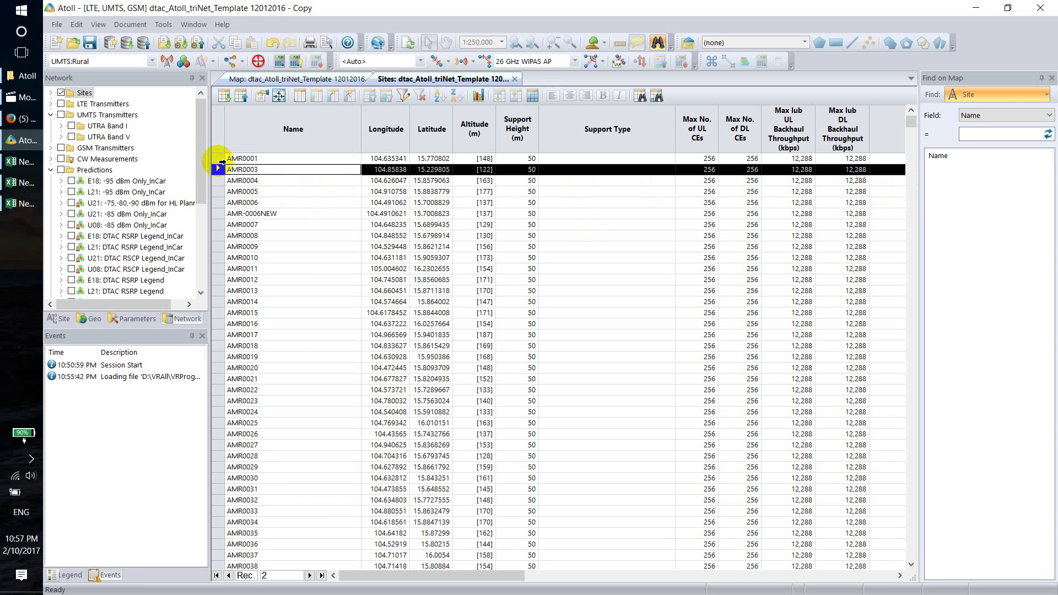
left_click(218, 159)
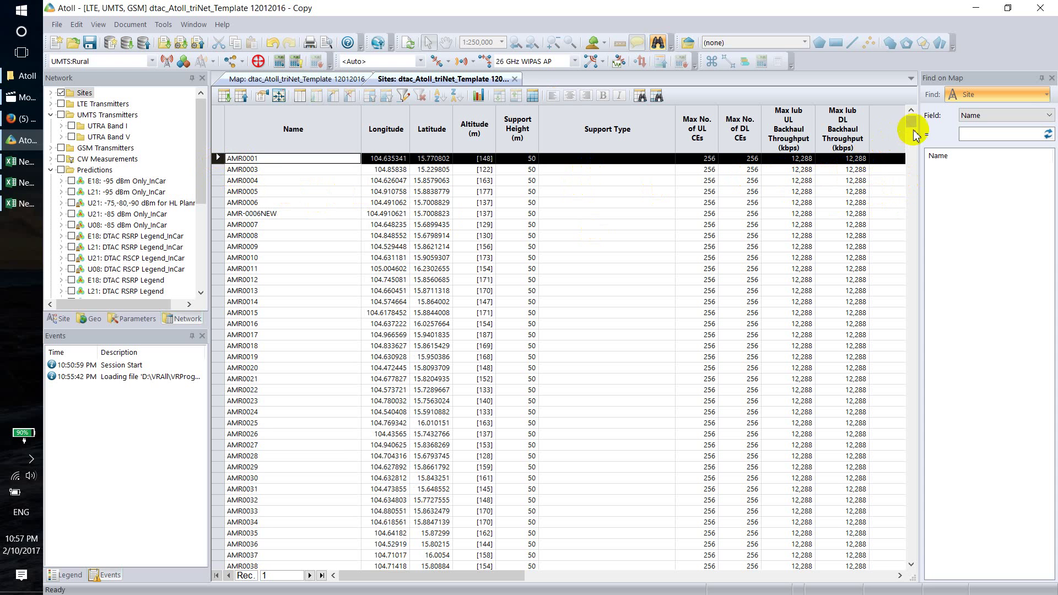
left_click_drag(912, 129, 910, 562)
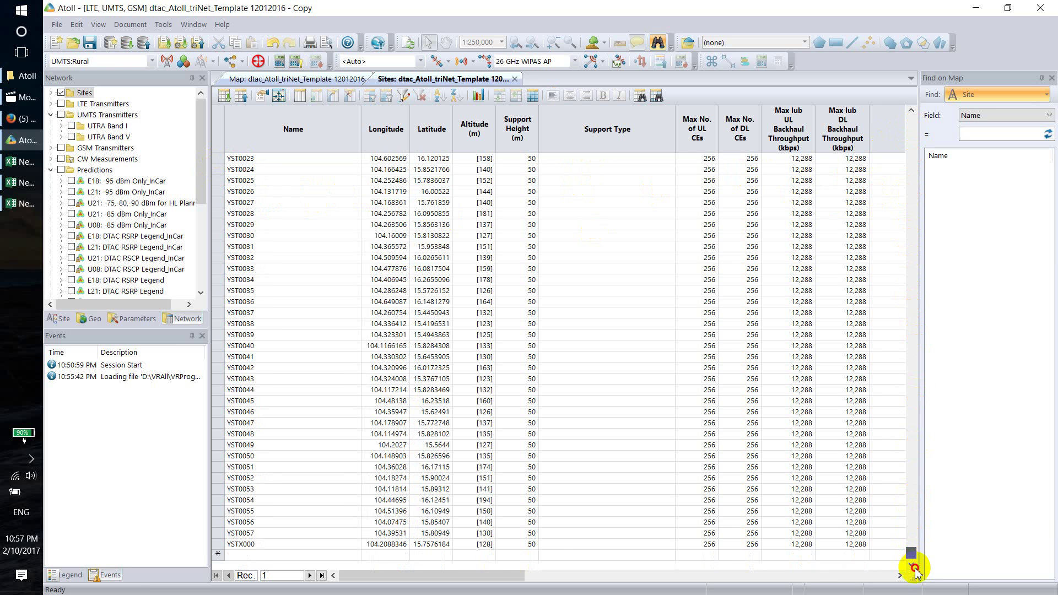
left_click(218, 544, "shift")
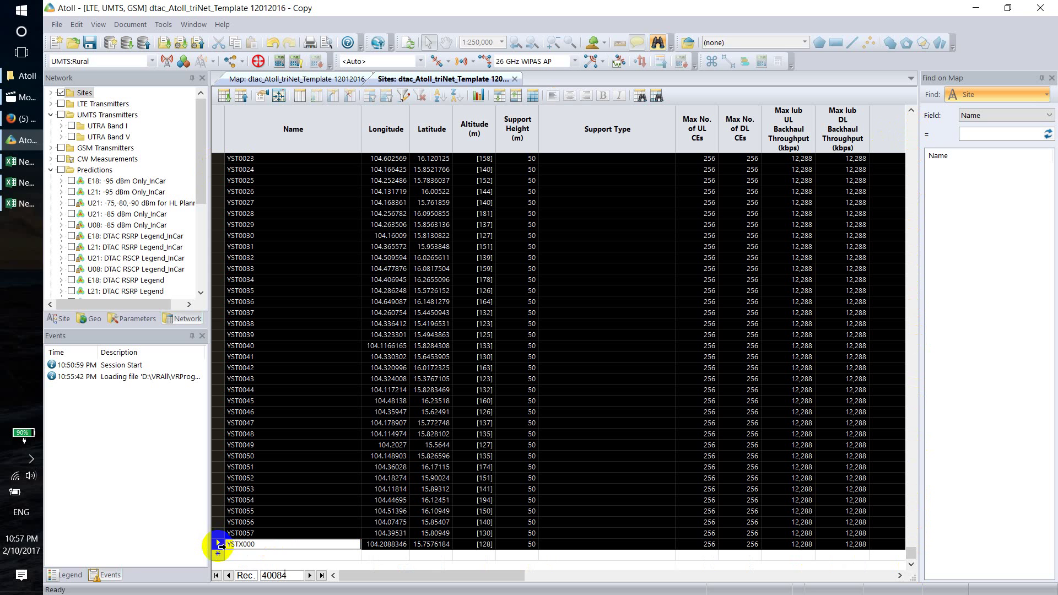
key("Delete")
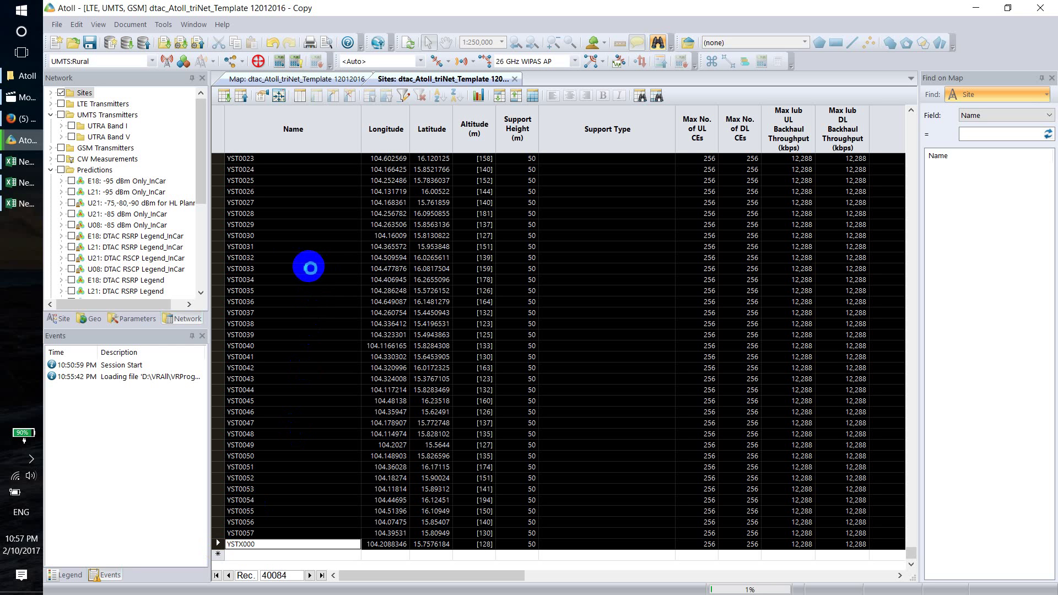
right_click(26, 261)
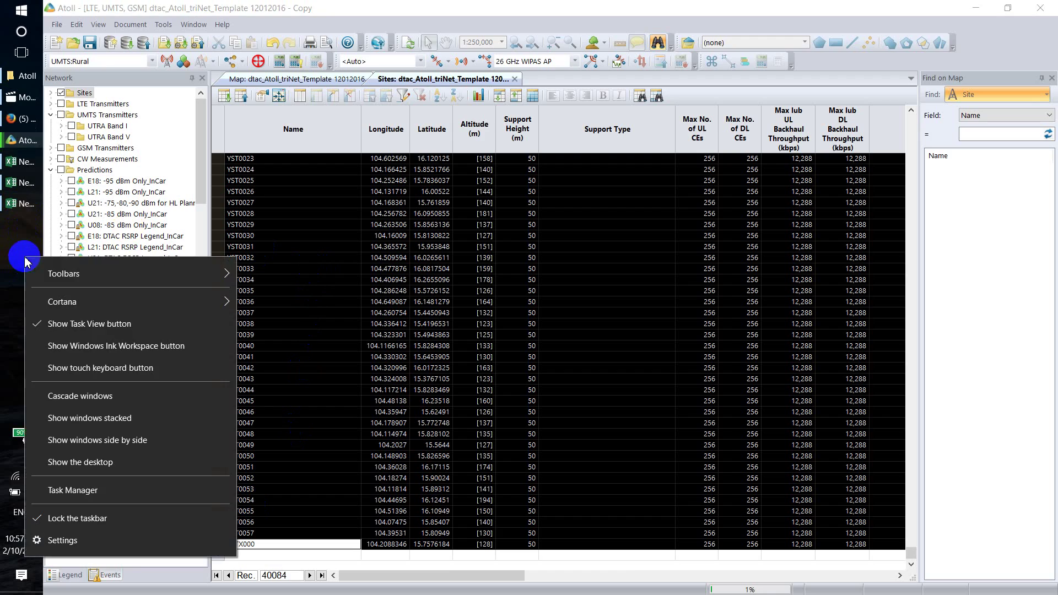
left_click(23, 118)
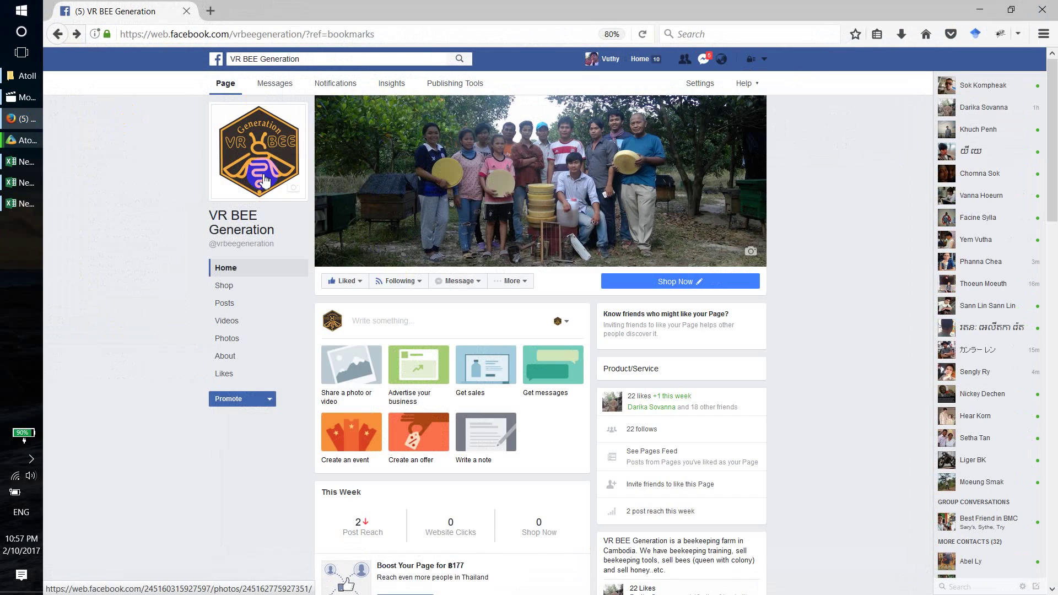
left_click(17, 204)
left_click(22, 142)
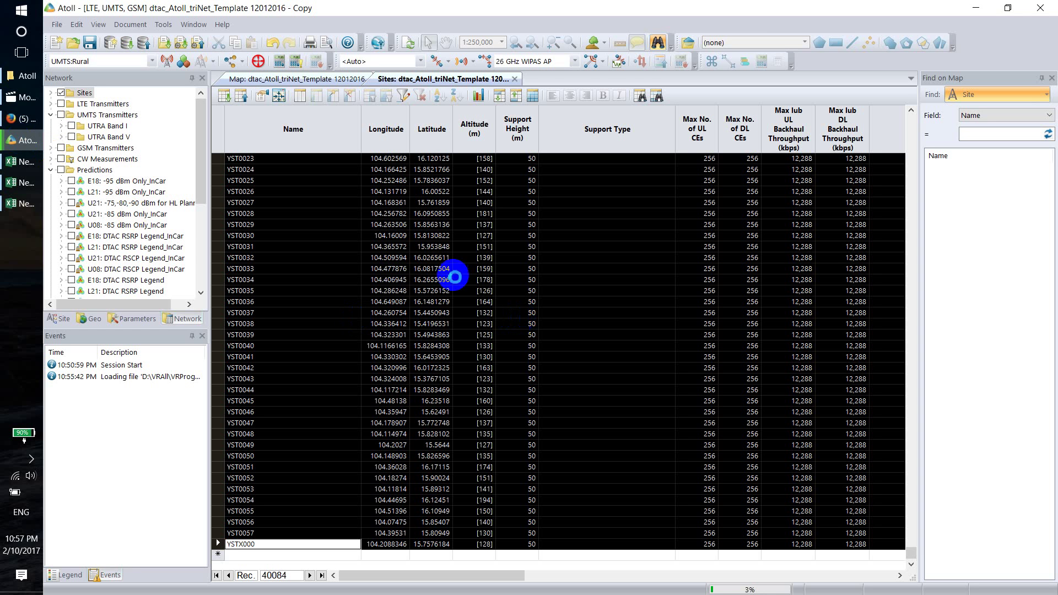
Step: Open Windows Task Manager and examine the CPU and memory performance graphs while the site deletion runs
right_click(19, 274)
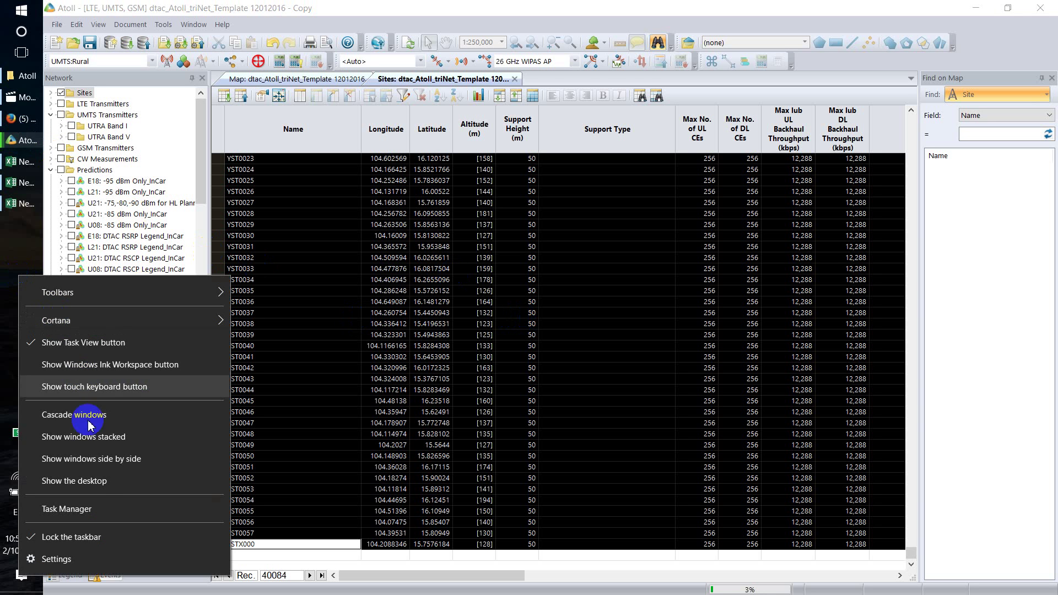
left_click(83, 507)
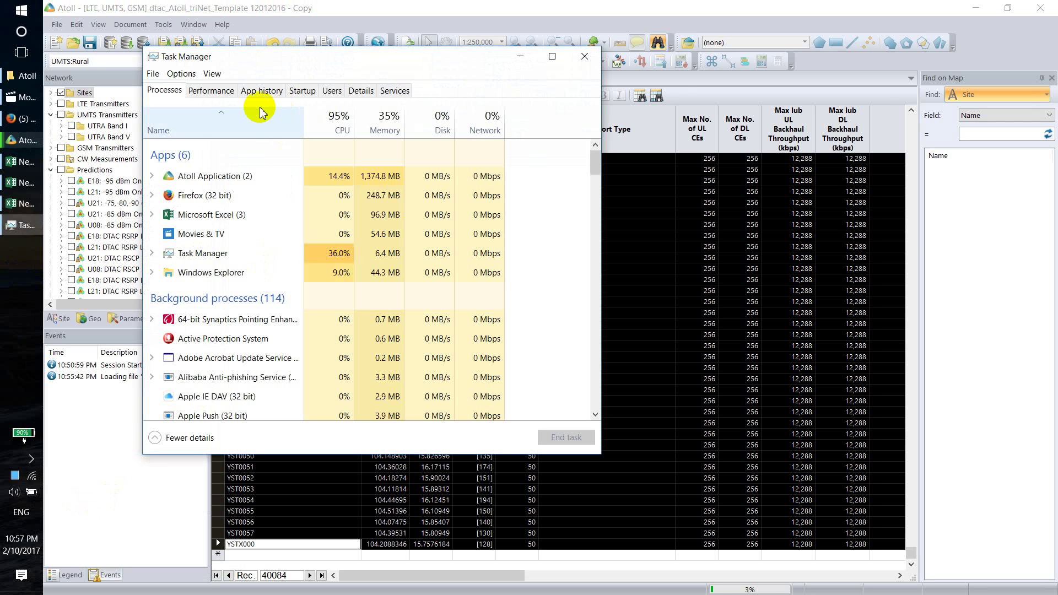
left_click(218, 92)
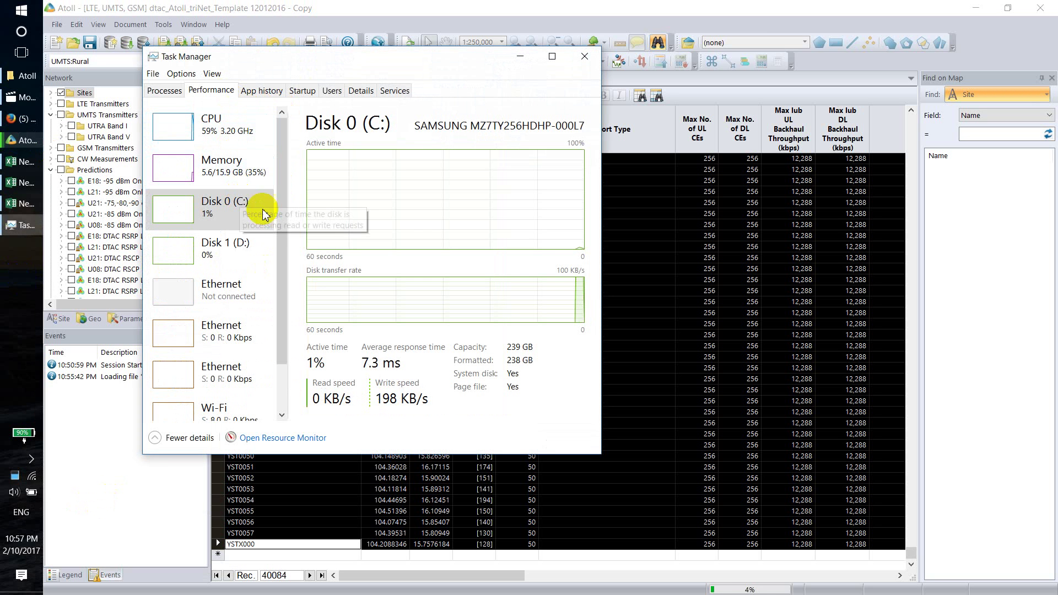
left_click(203, 144)
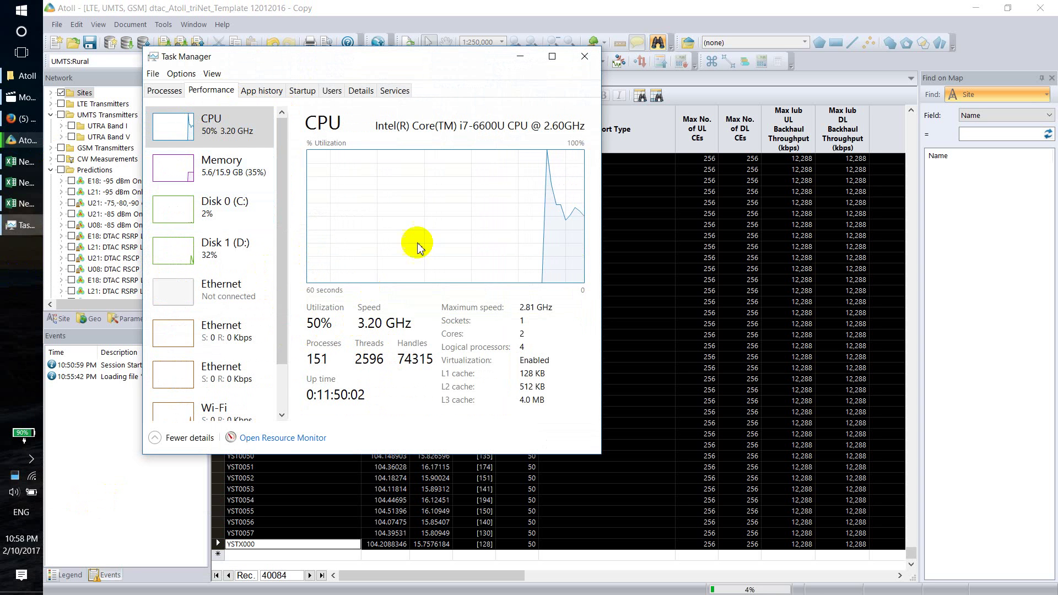
left_click(215, 171)
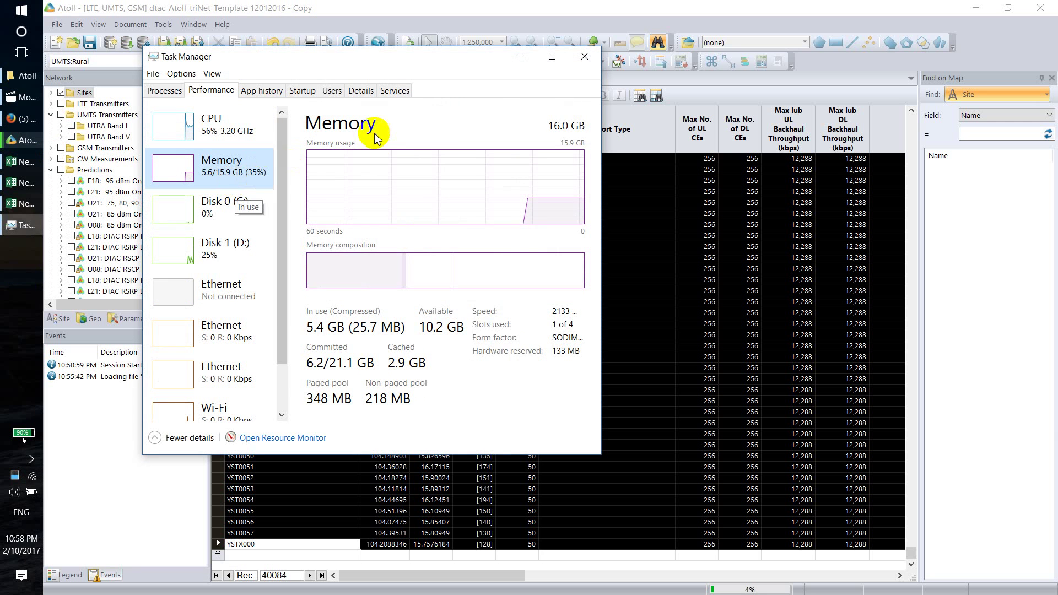
left_click(523, 57)
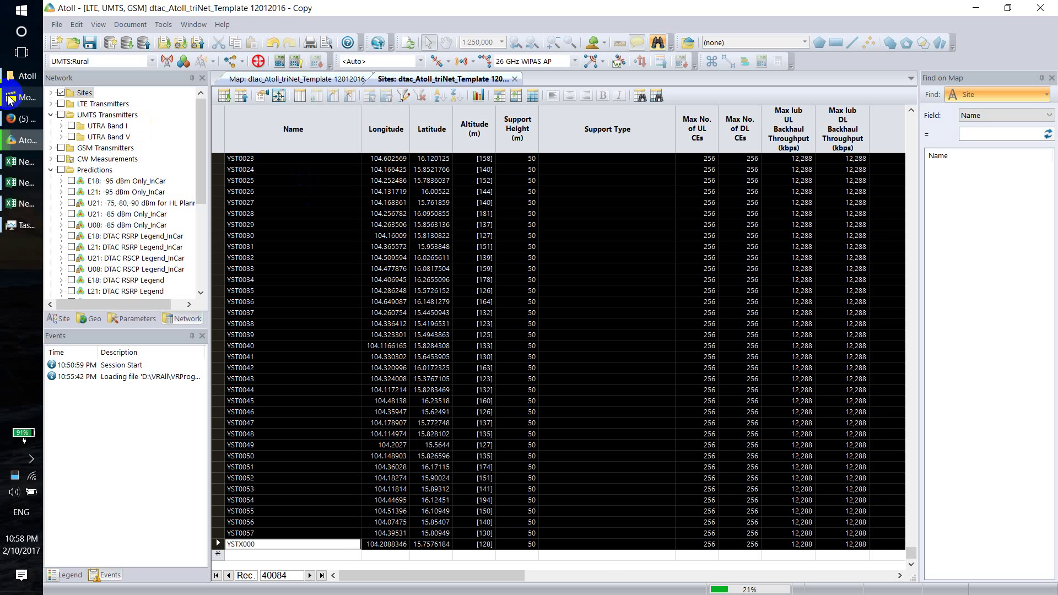
Step: Switch to Firefox and load vrbeegeneration.com in a new tab, leaving it in the background and returning to Atoll
left_click(17, 118)
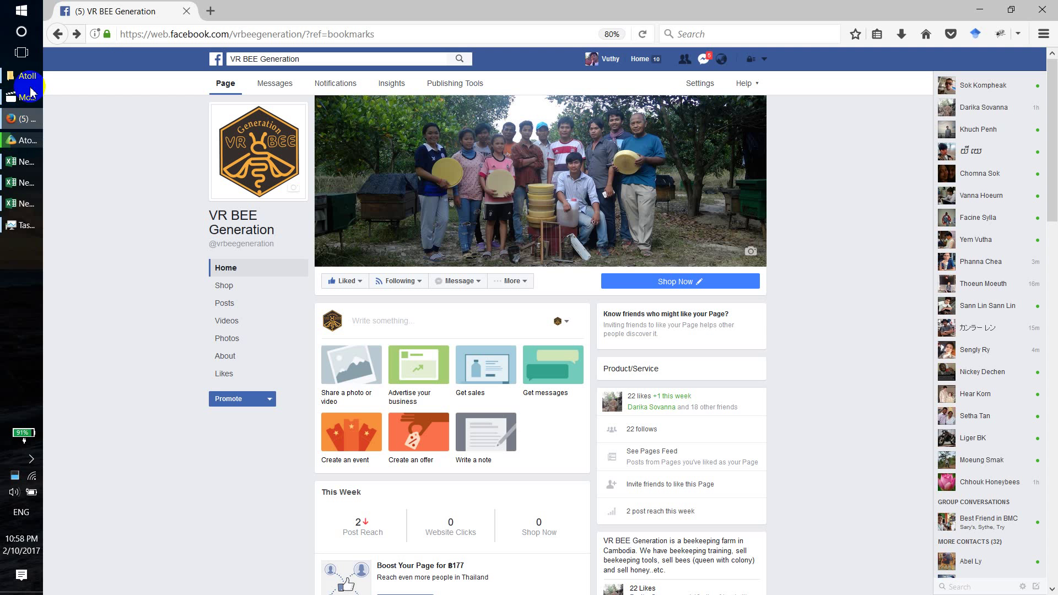
left_click(210, 10)
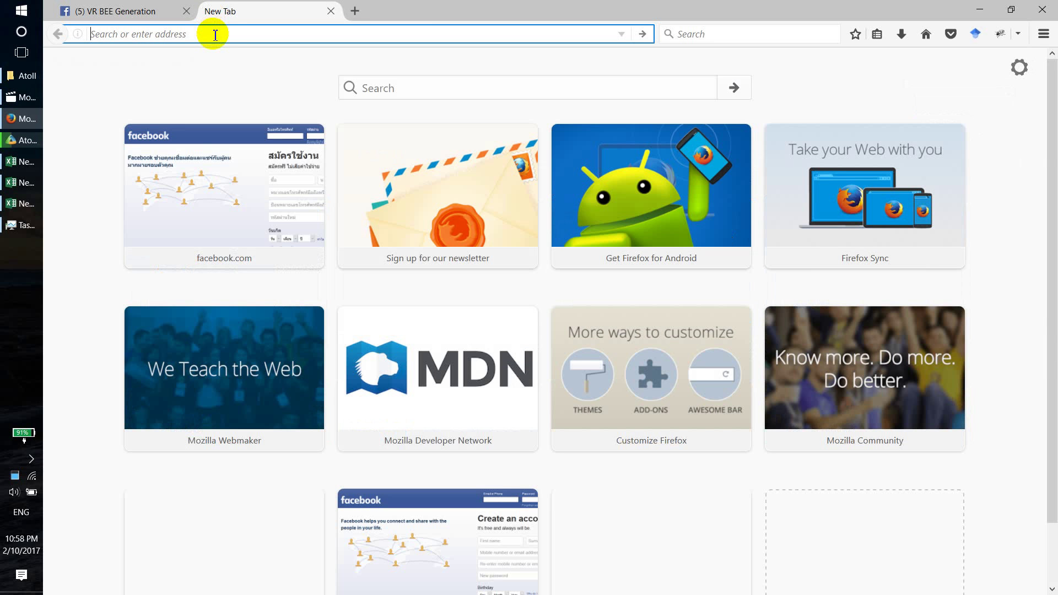
type("vr")
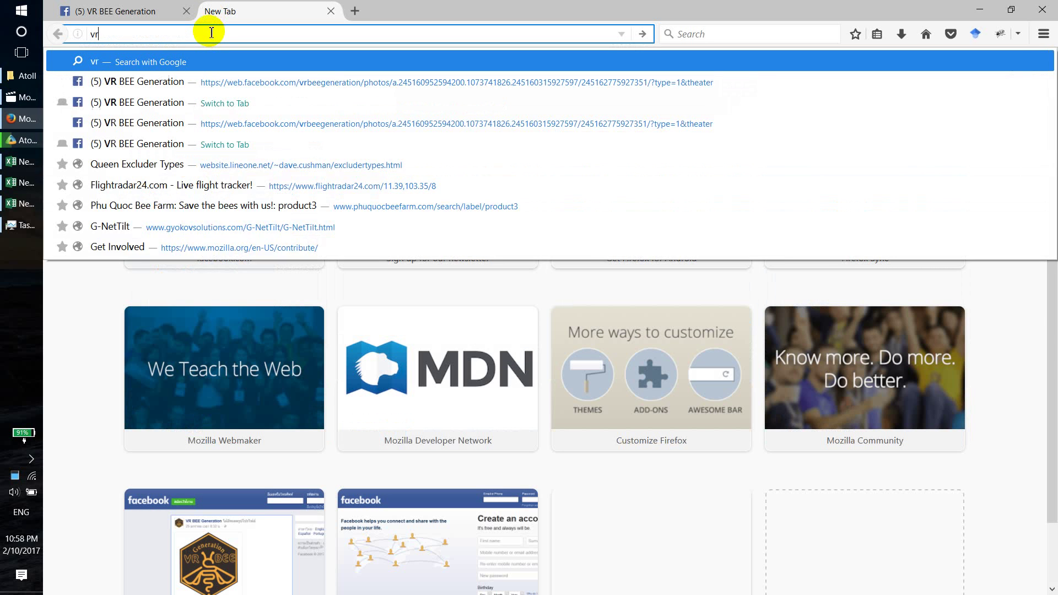
type("beege")
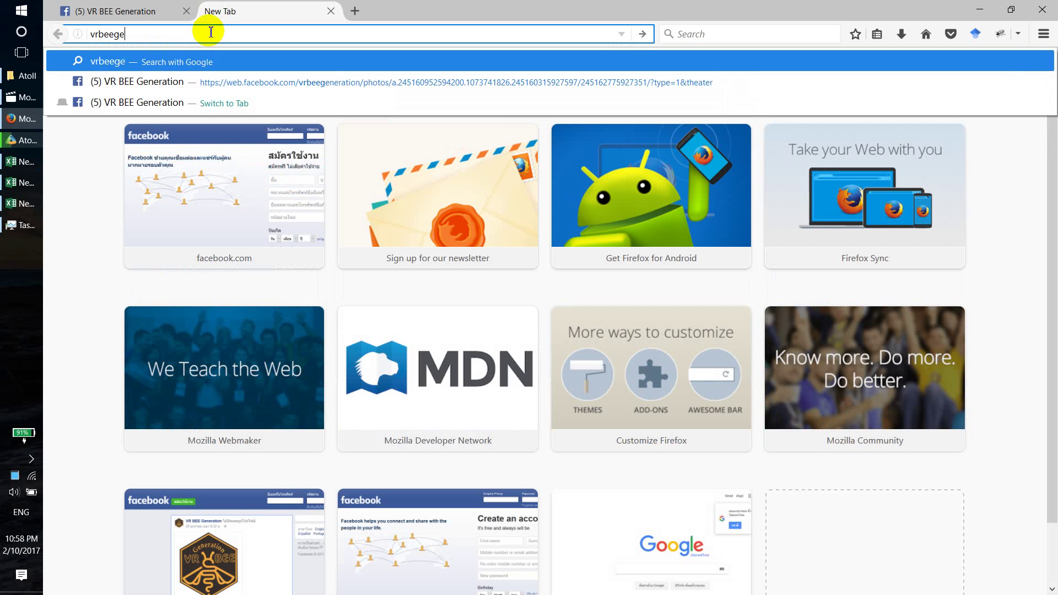
type("neration.com")
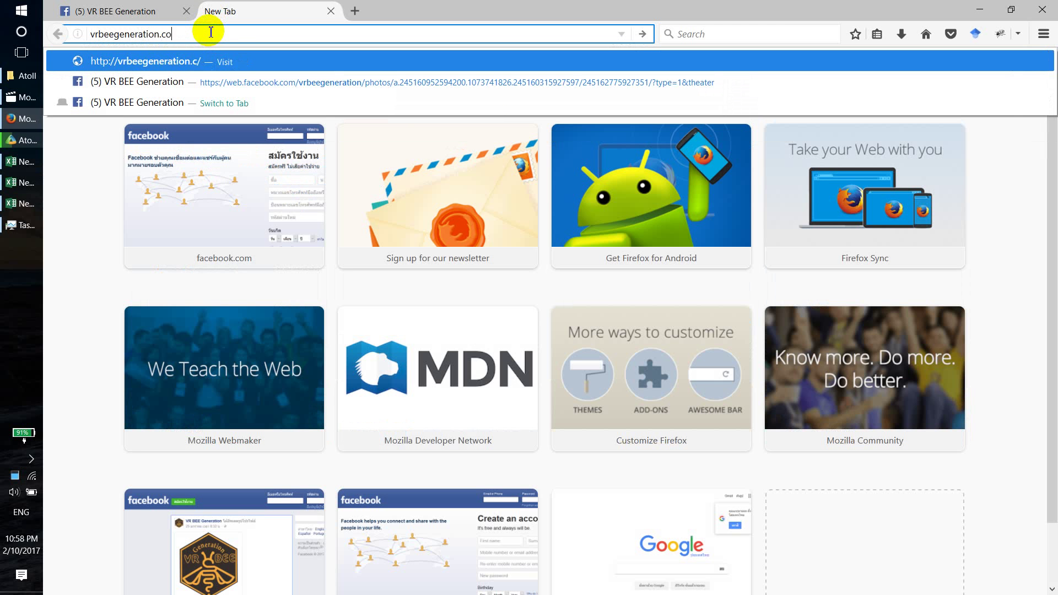
key("Return")
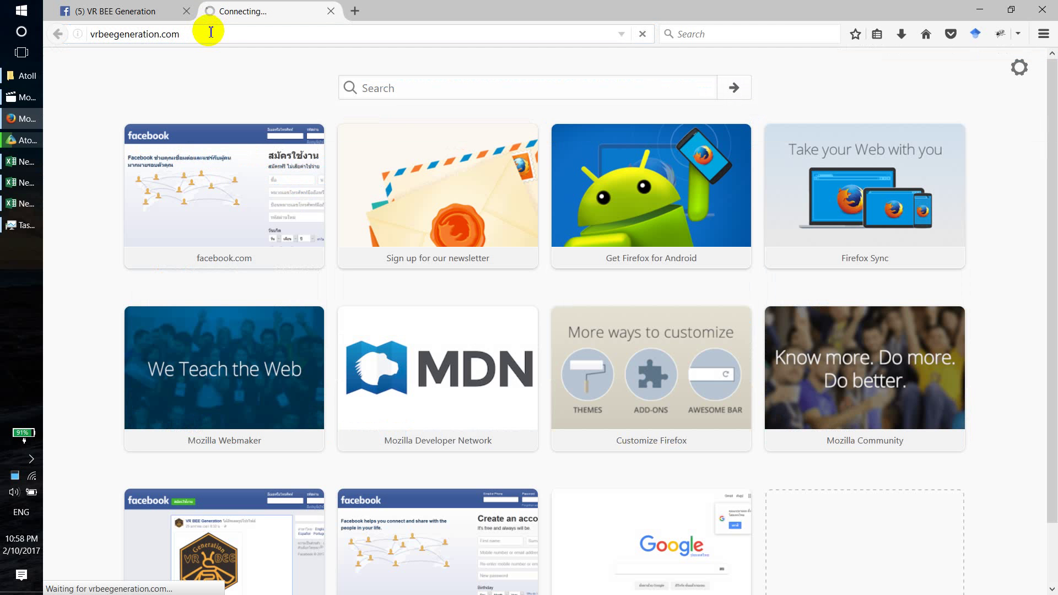
left_click(980, 10)
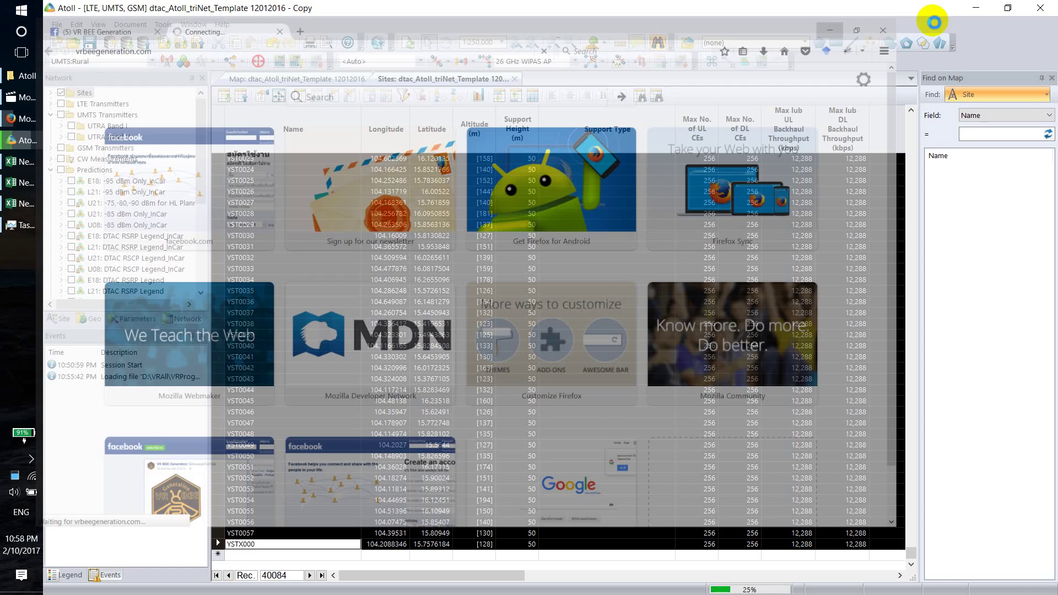
left_click(711, 209)
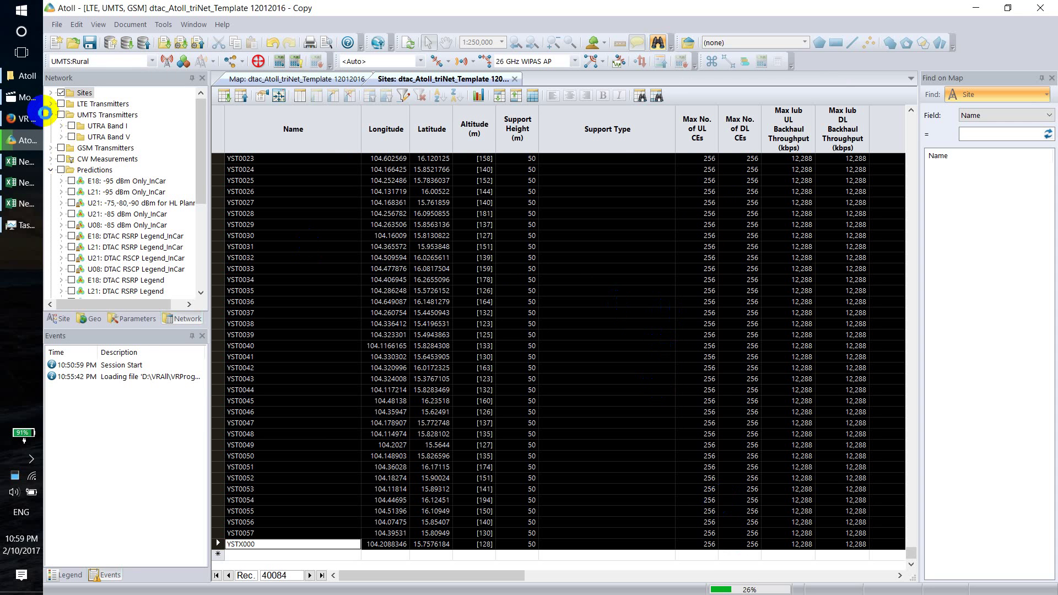
Step: Review the New Site U21 SITE, Cell and TR CSV files in the Atoll folder, select all three and return to Atoll
left_click(30, 73)
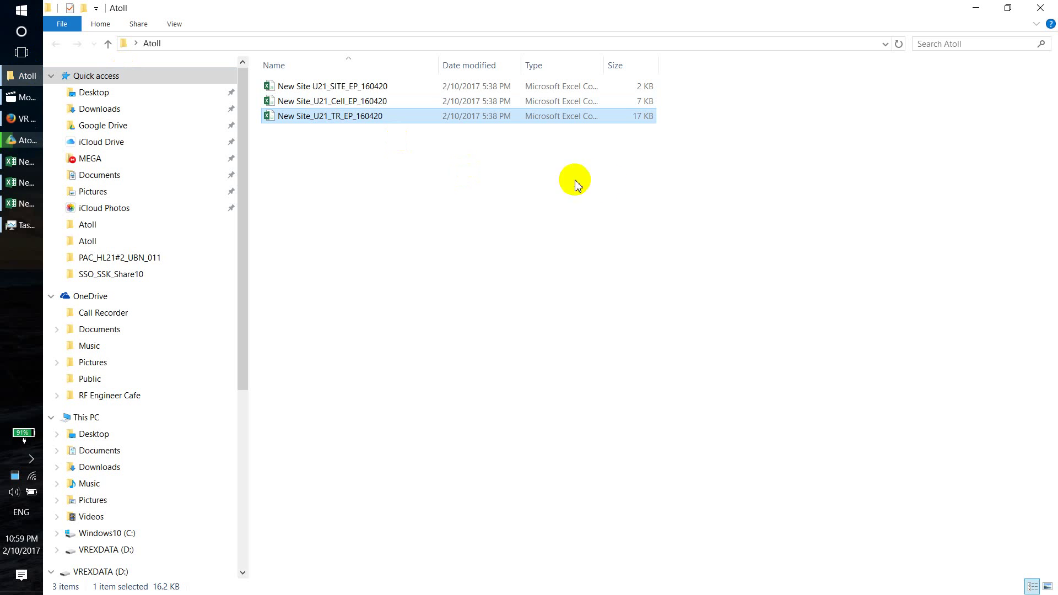
left_click_drag(814, 188, 269, 83)
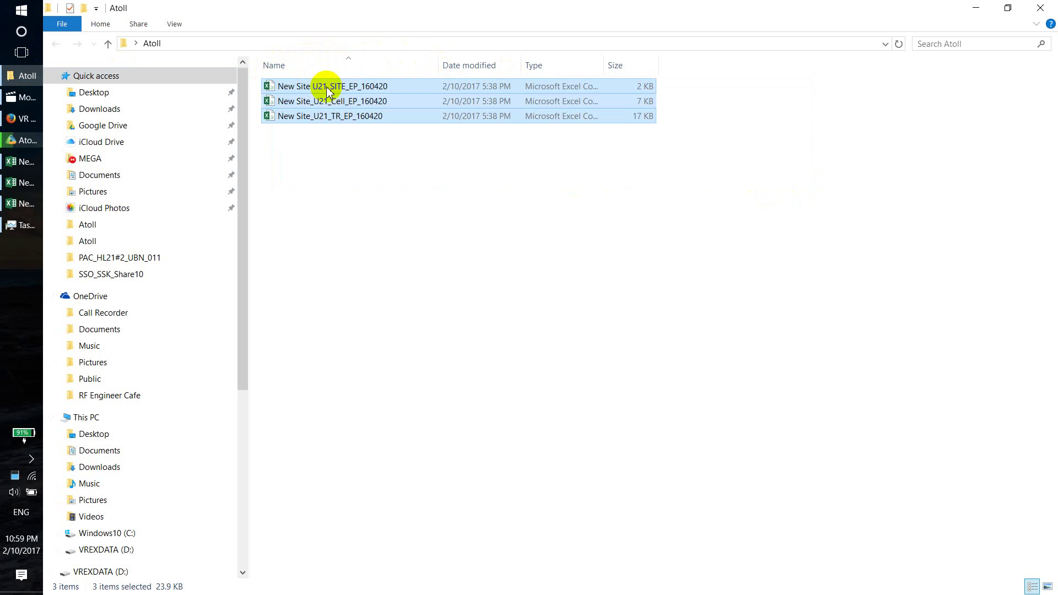
left_click(358, 91)
left_click(364, 101)
left_click(357, 116)
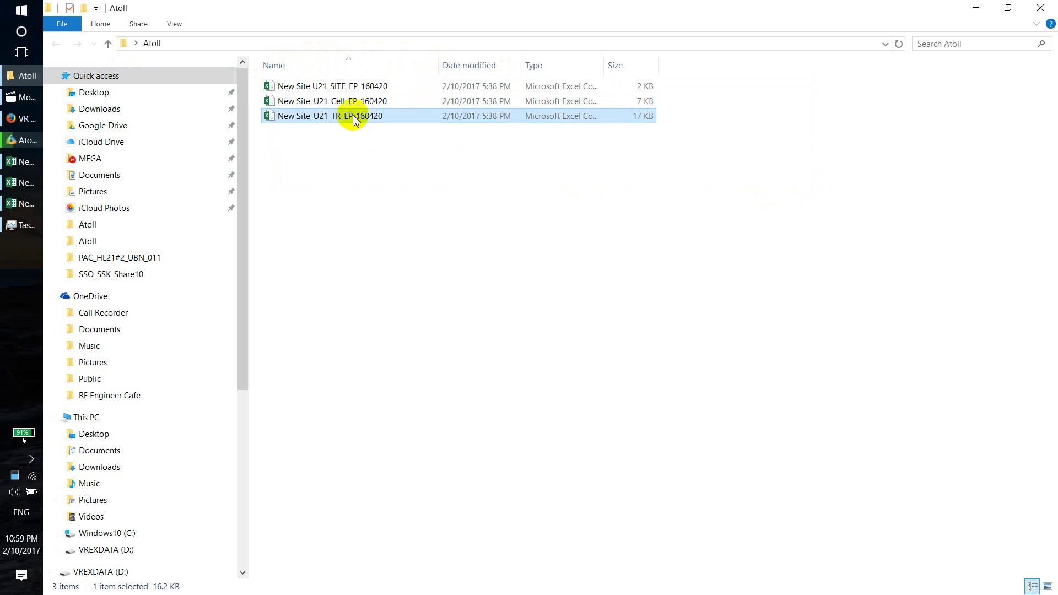
left_click_drag(803, 217, 255, 69)
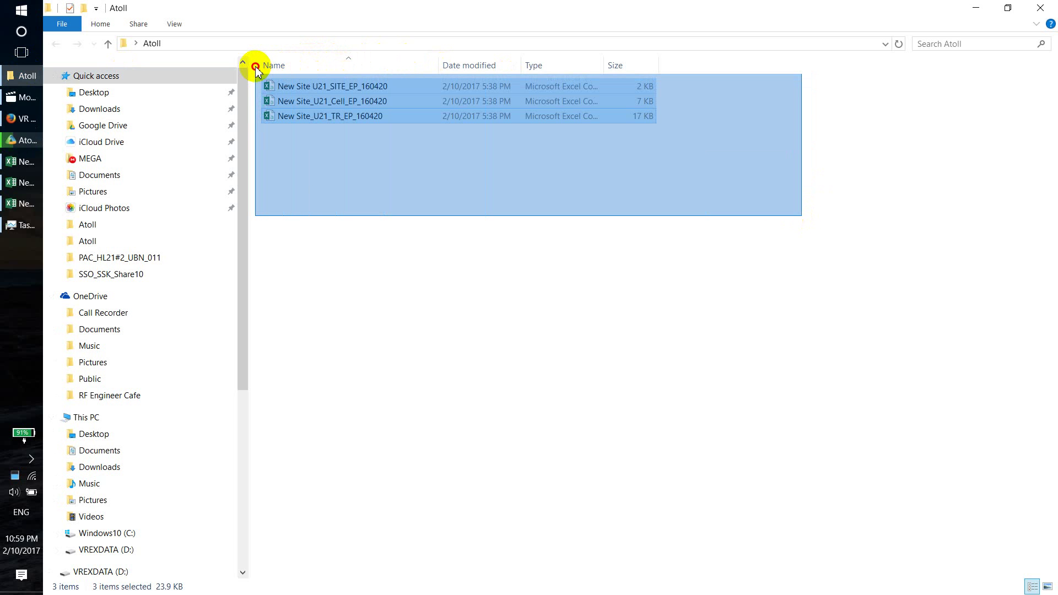
left_click_drag(255, 69, 252, 65)
left_click_drag(779, 200, 256, 74)
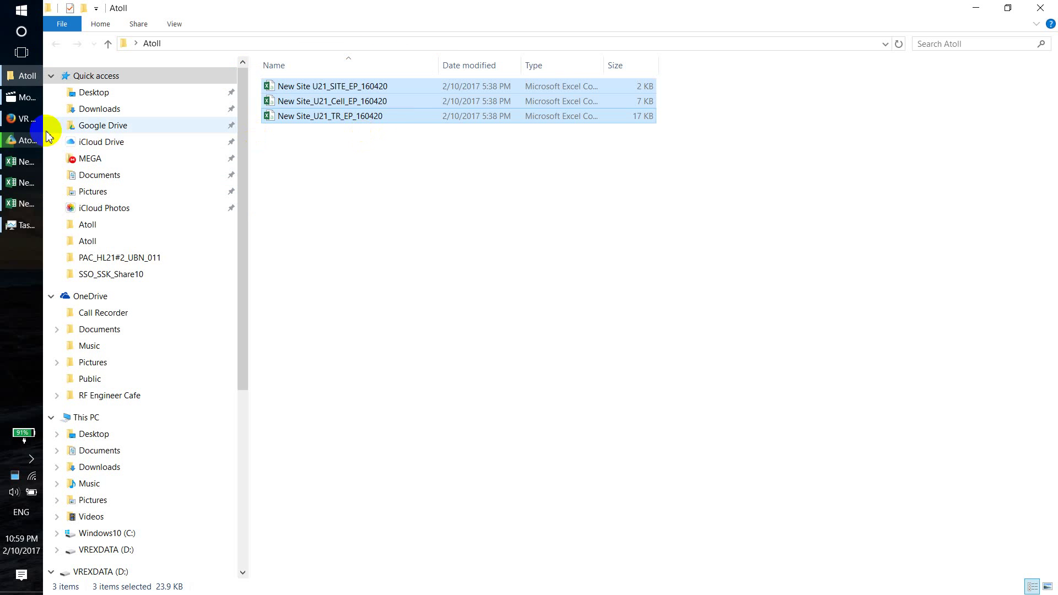
left_click(22, 140)
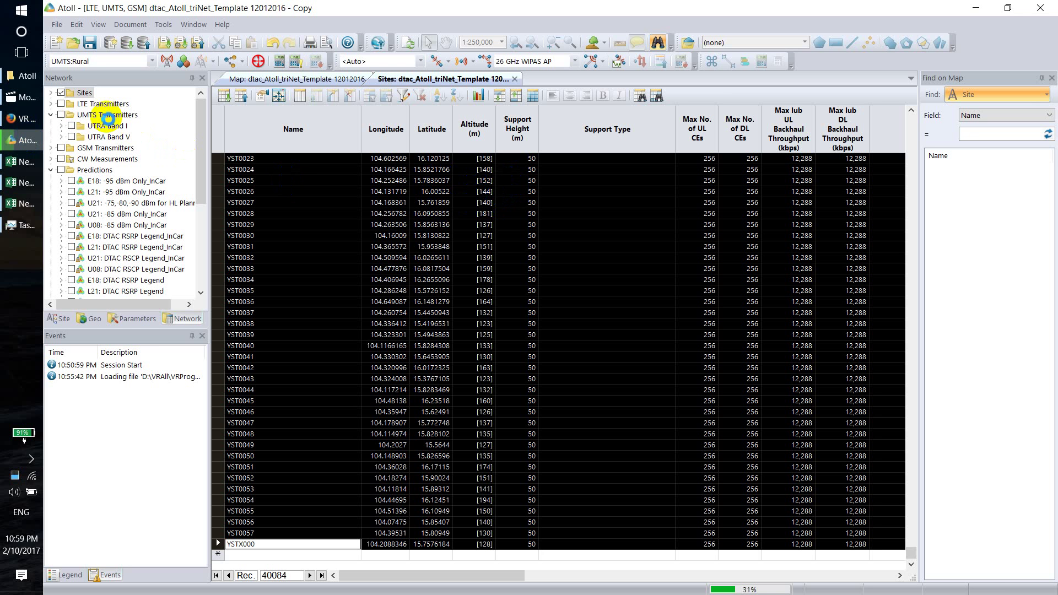
Step: Switch to Firefox and look over the slideshow on the vrbeegeneration.com home page
left_click(22, 119)
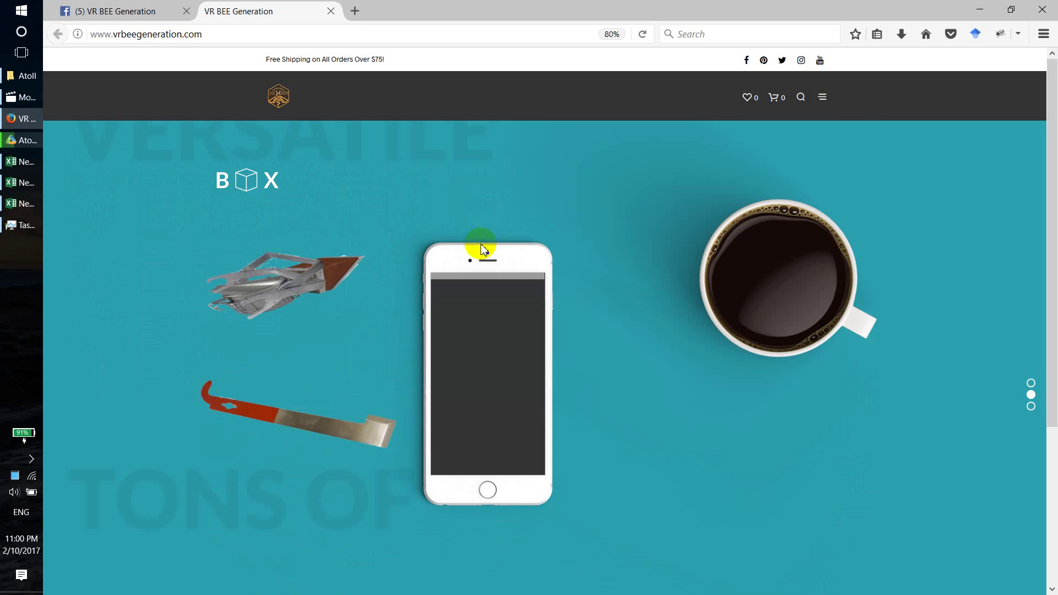
left_click(481, 248)
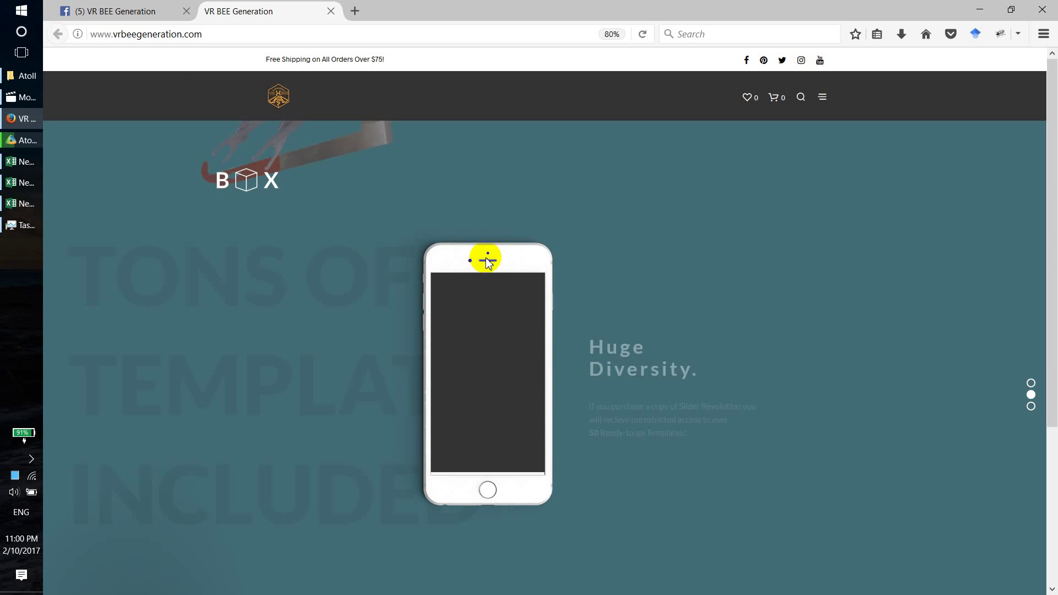
left_click(491, 273)
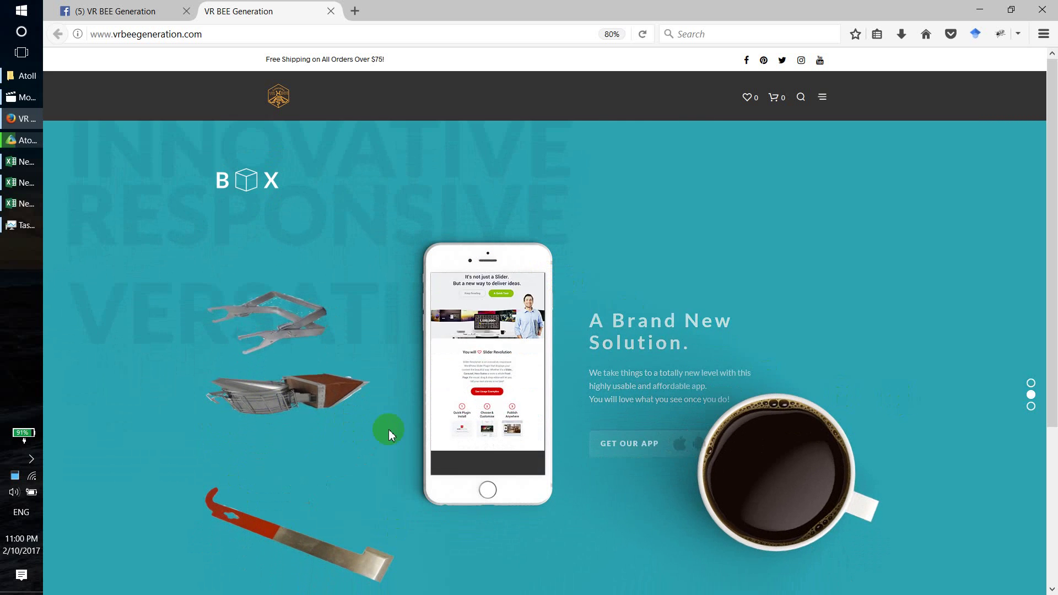
left_click(488, 427)
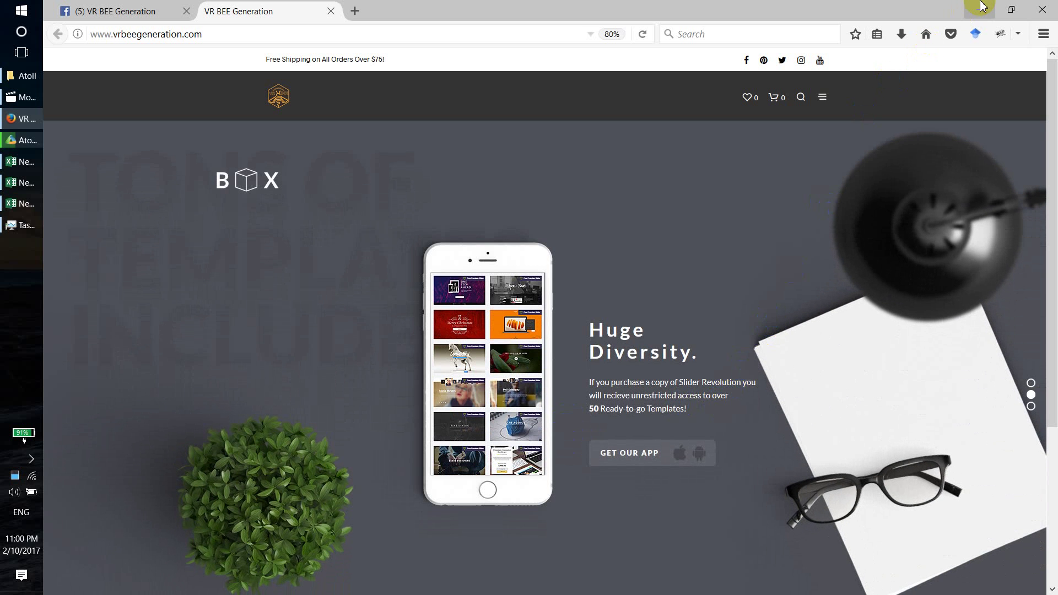
Step: Load google.com in another new browser tab
left_click(353, 11)
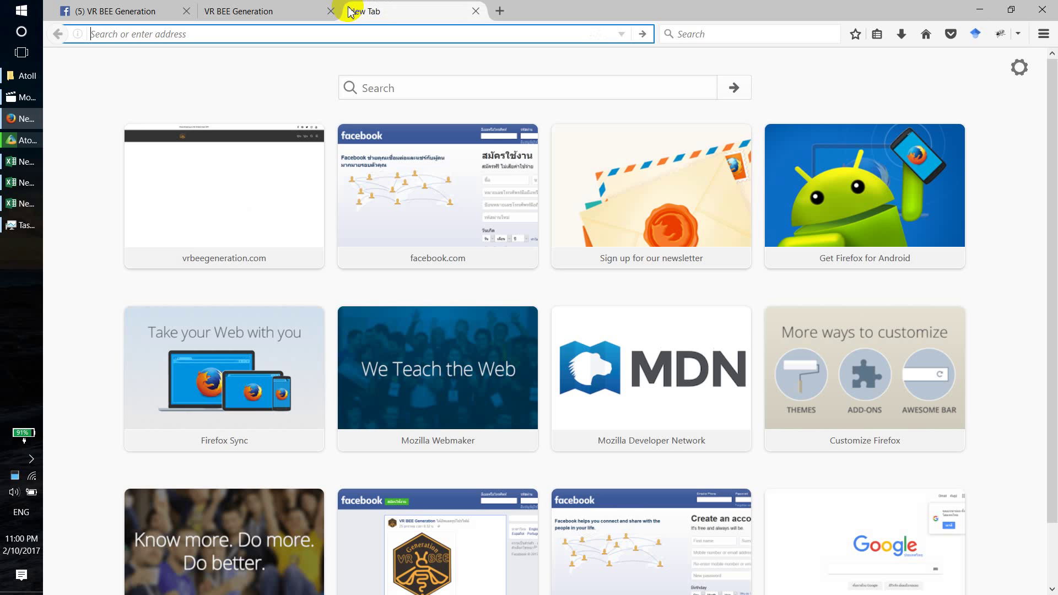
type("go")
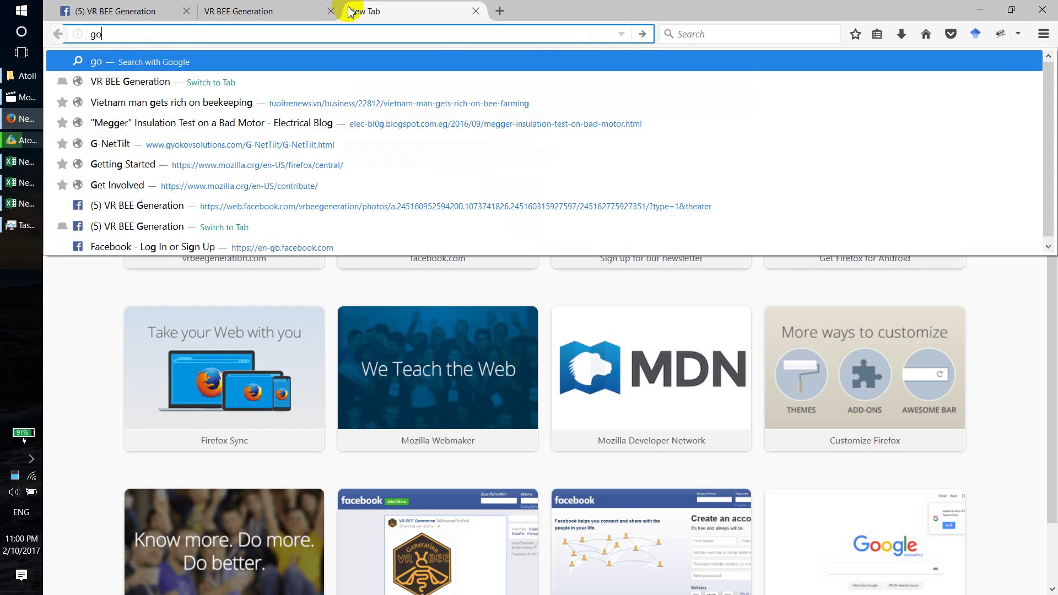
type("ogle.com")
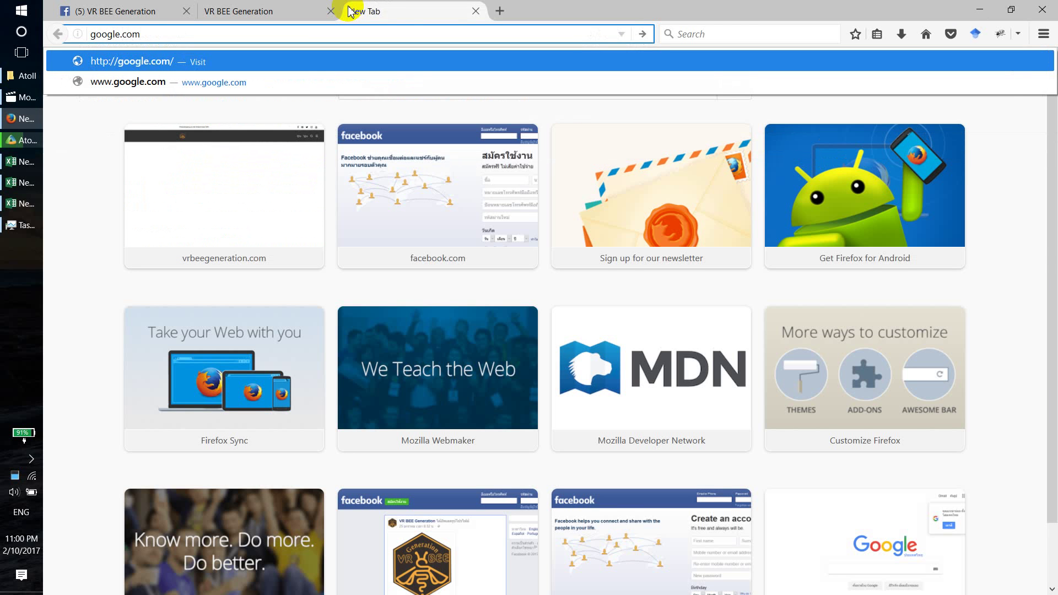
key("Return")
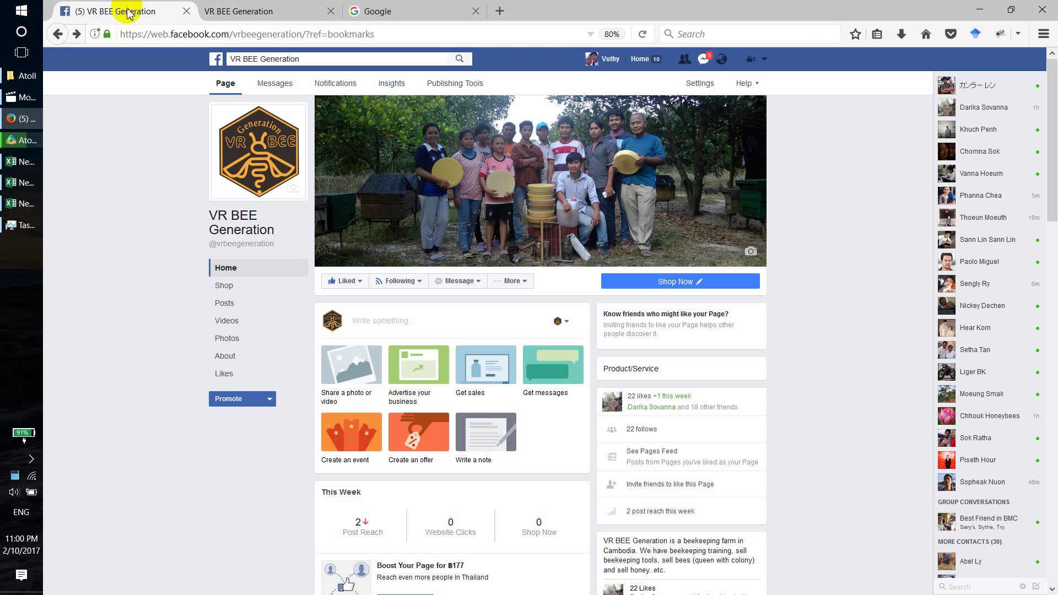
Step: Check the recent messages on Facebook and look through the posts on the VR BEE Generation page
left_click(115, 11)
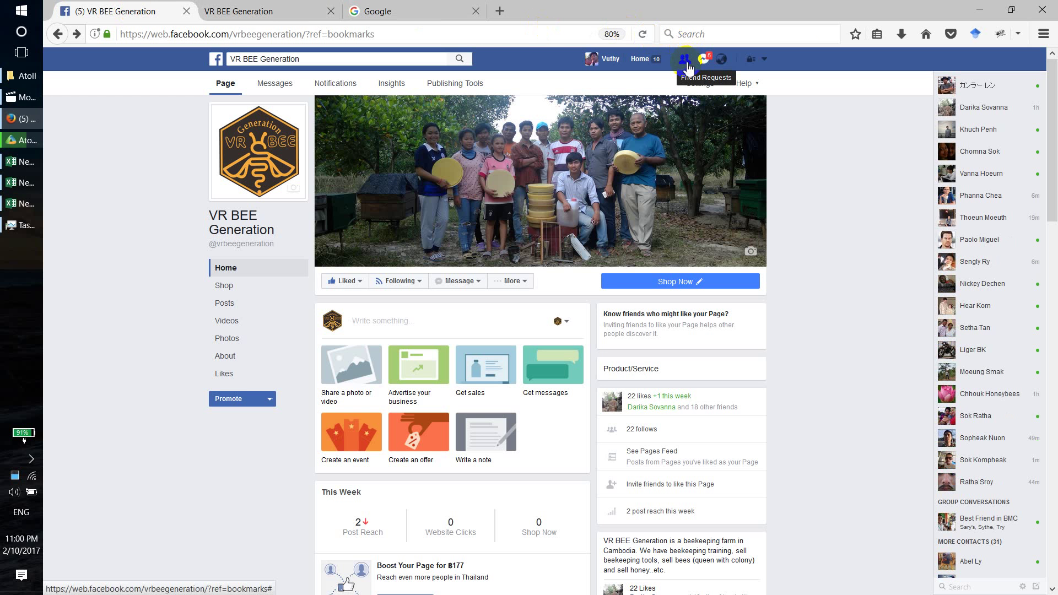
left_click(706, 60)
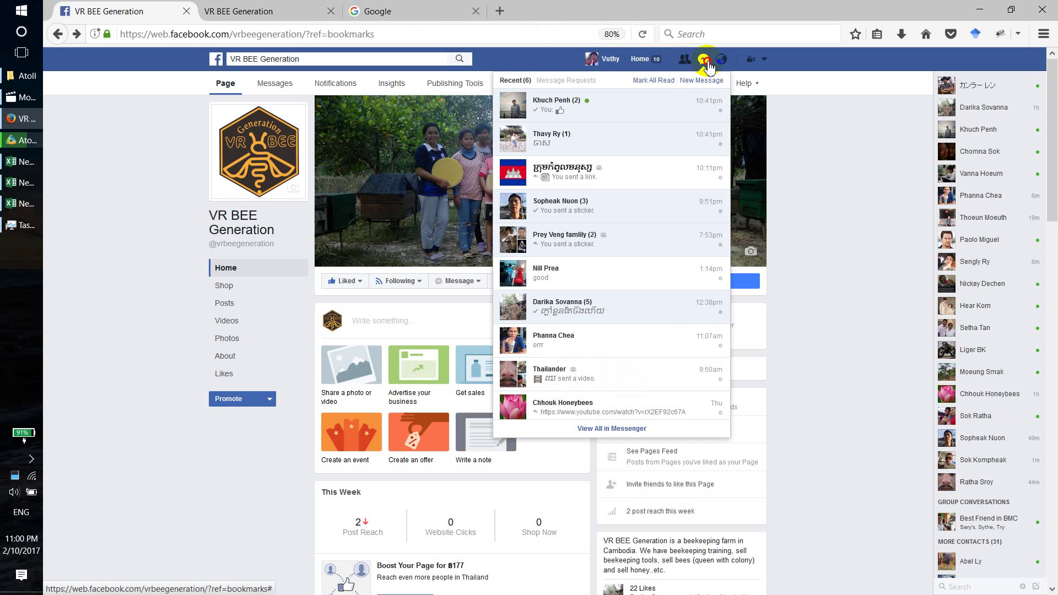
left_click(707, 61)
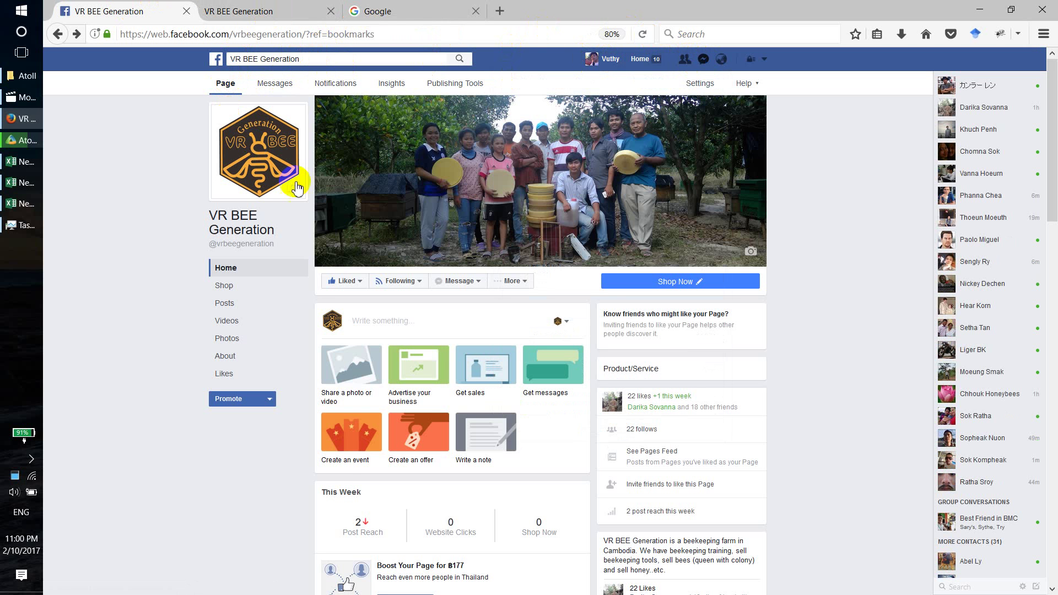
scroll(502, 356, "down", 5)
scroll(501, 356, "down", 8)
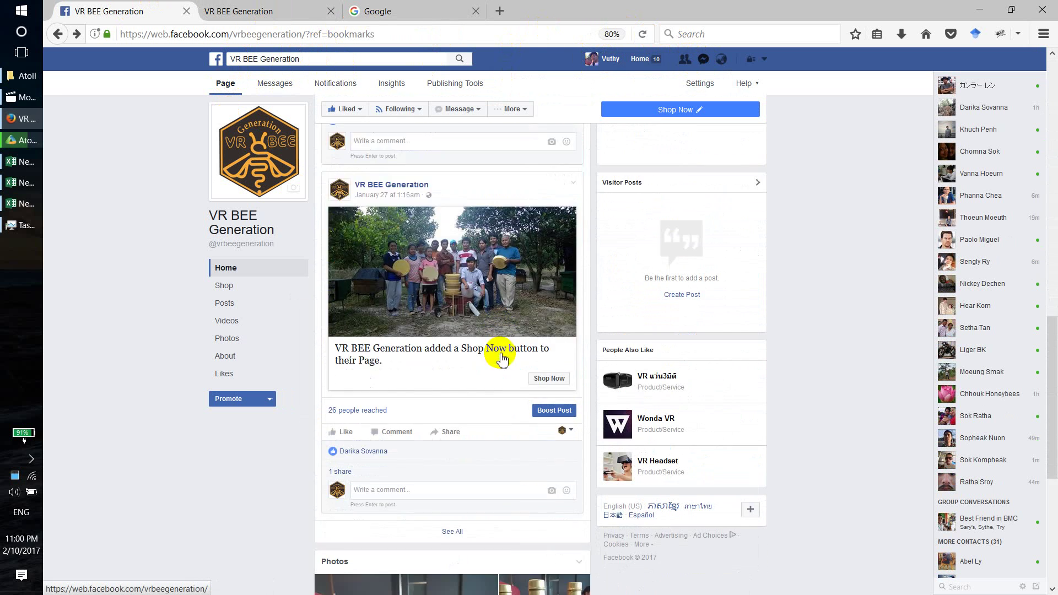
Step: Look over the remaining posts and photos on the VR BEE Generation page and switch the Google tab to the English google.com site
scroll(500, 356, "up", 4)
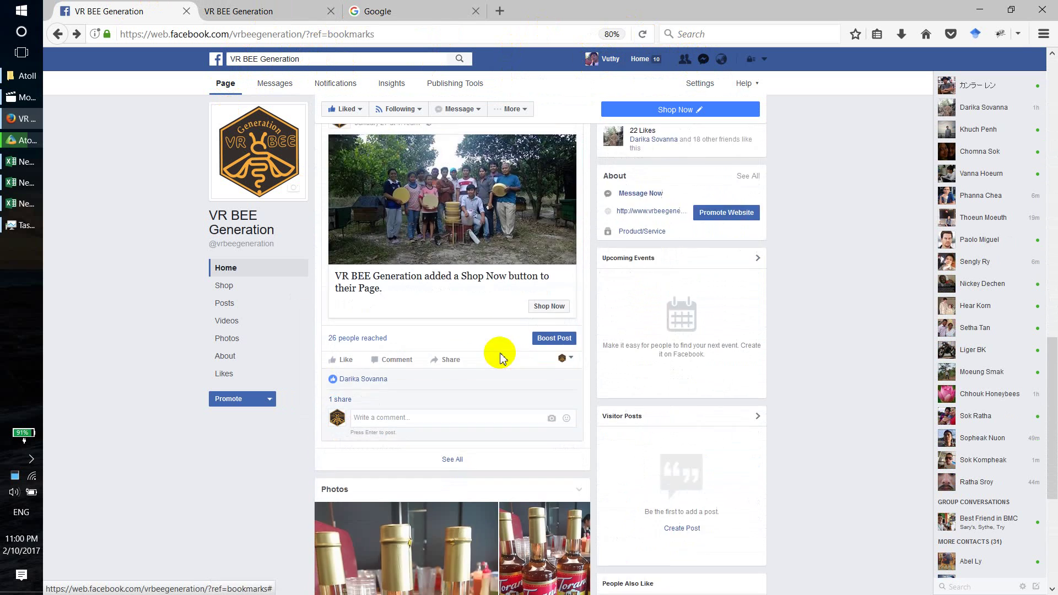
scroll(500, 356, "down", 5)
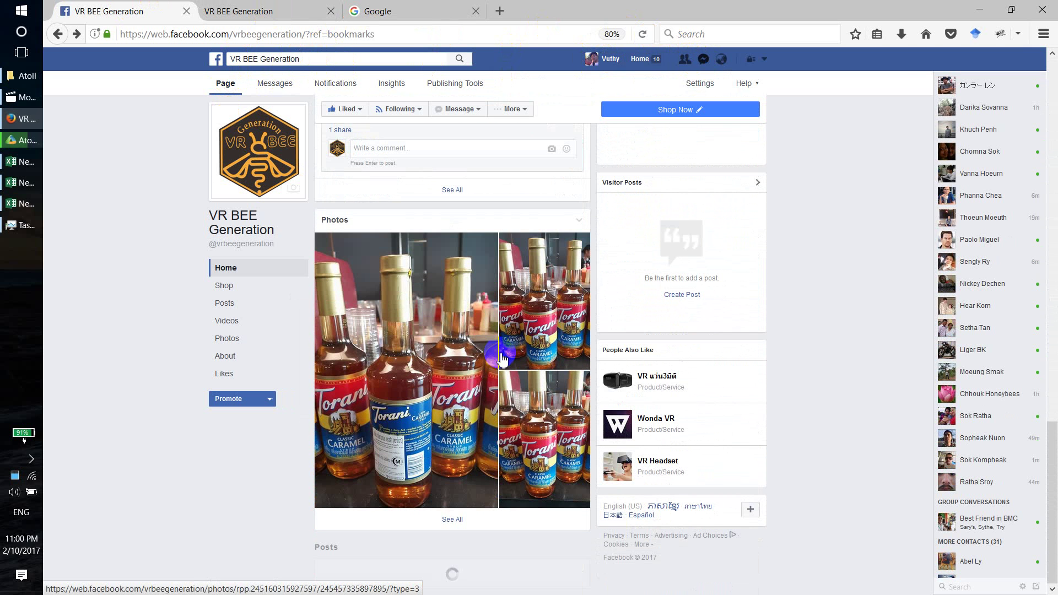
left_click(413, 7)
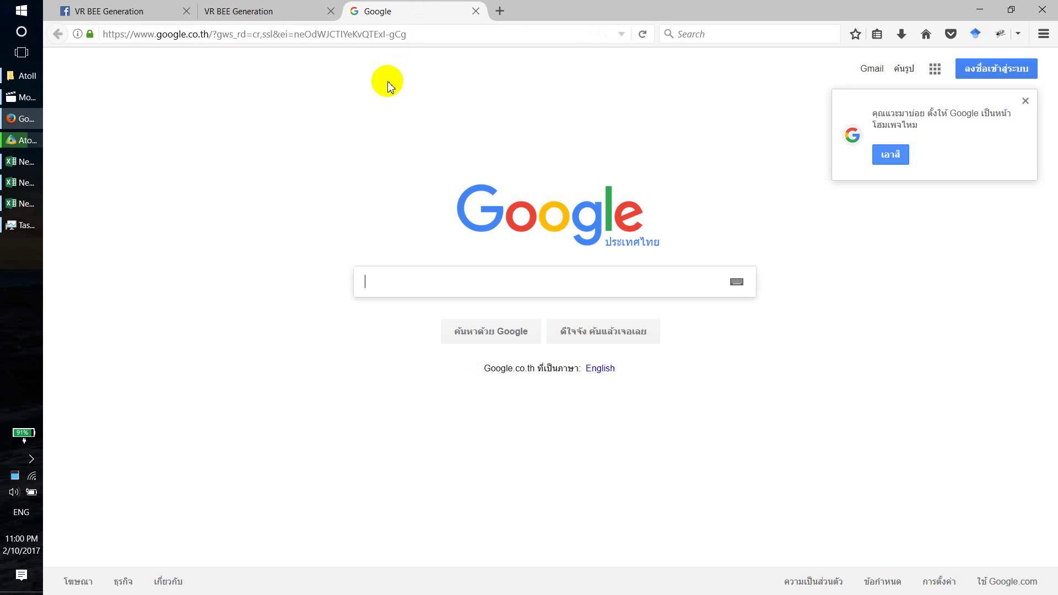
left_click(1020, 583)
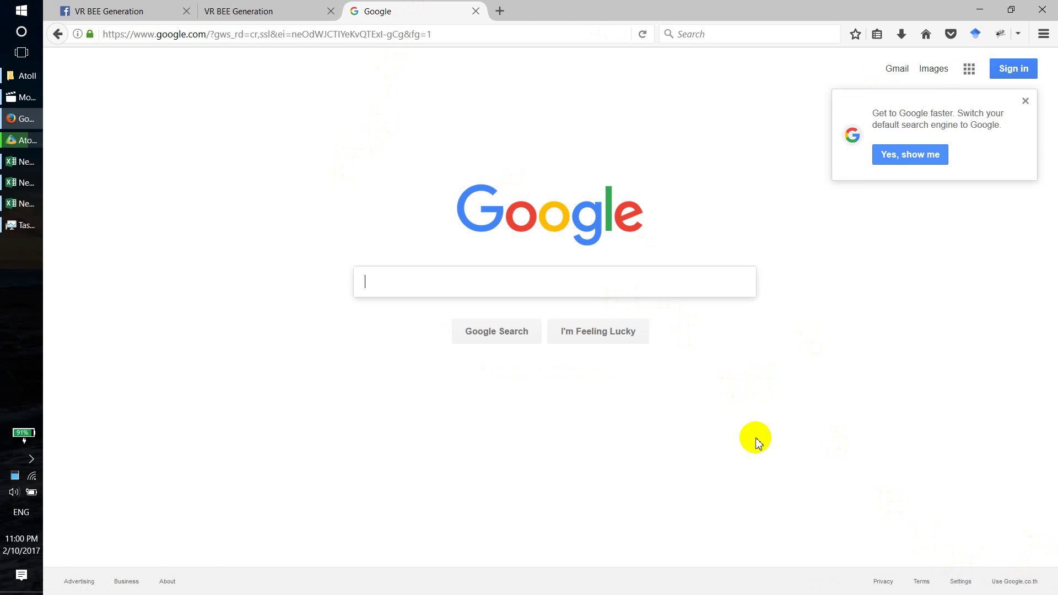
Step: Check the site deletion in Atoll and look over the New Site U21 SITE, Cell and TR files in Excel
left_click(20, 143)
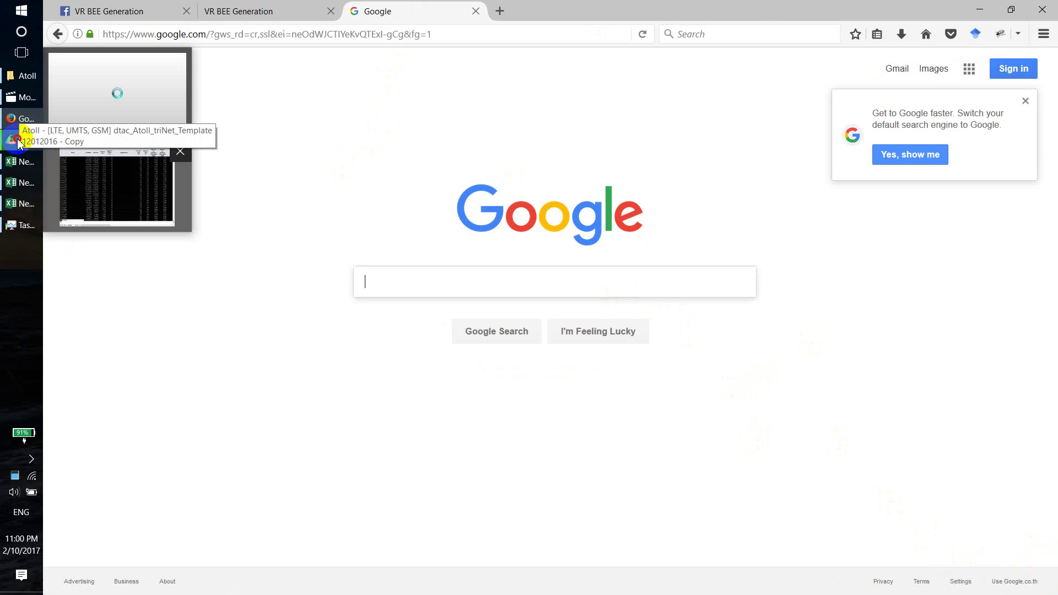
left_click(18, 143)
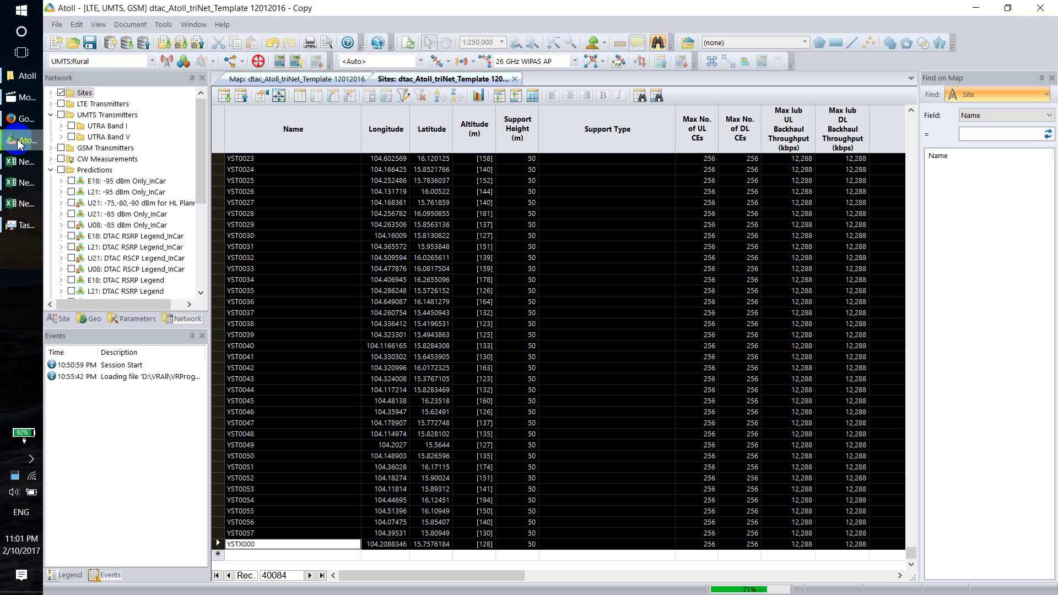
left_click(25, 179)
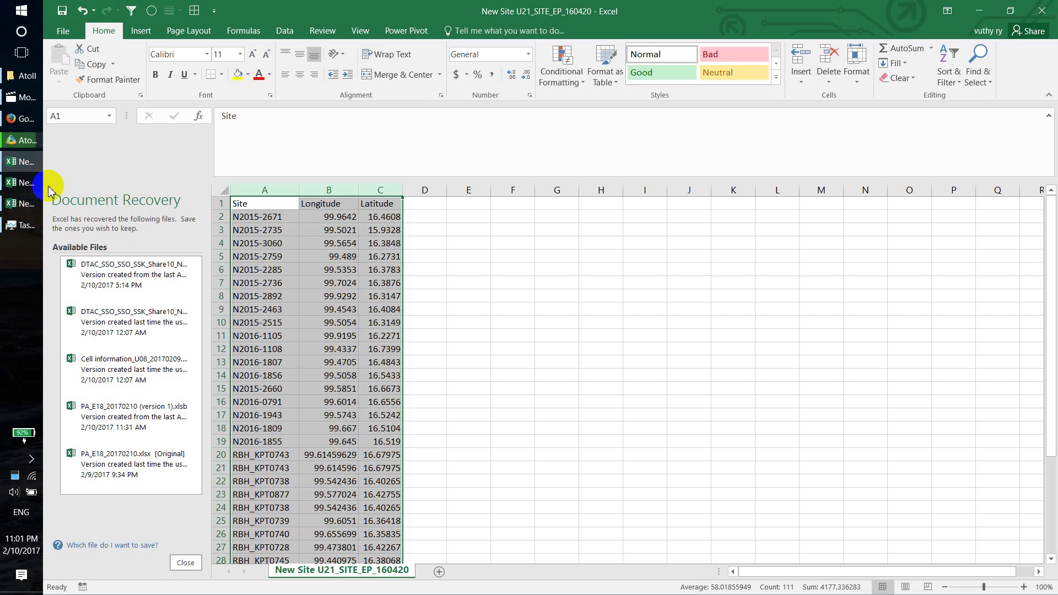
left_click(21, 182)
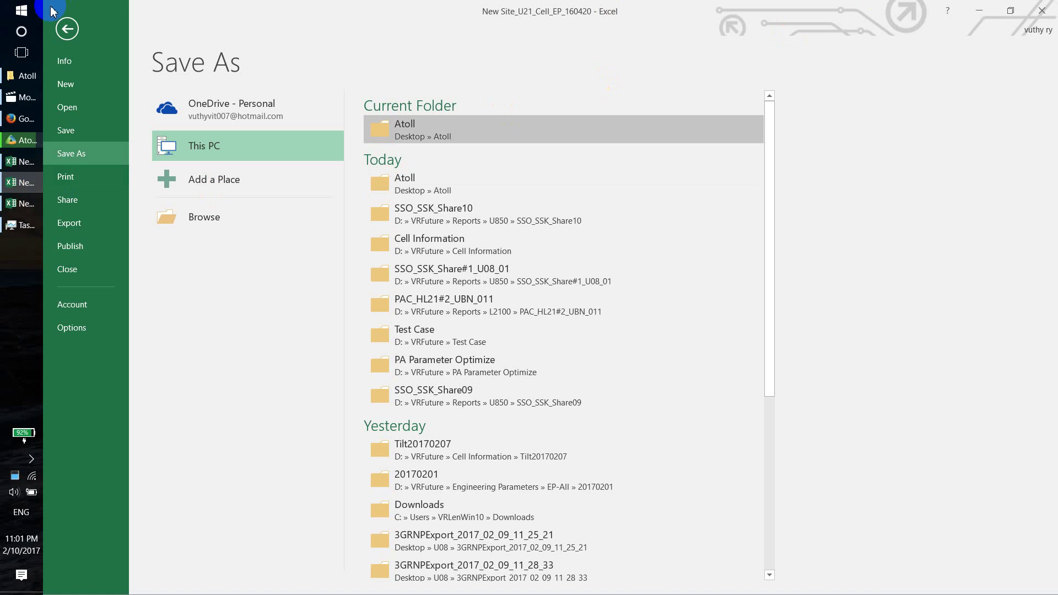
left_click(67, 29)
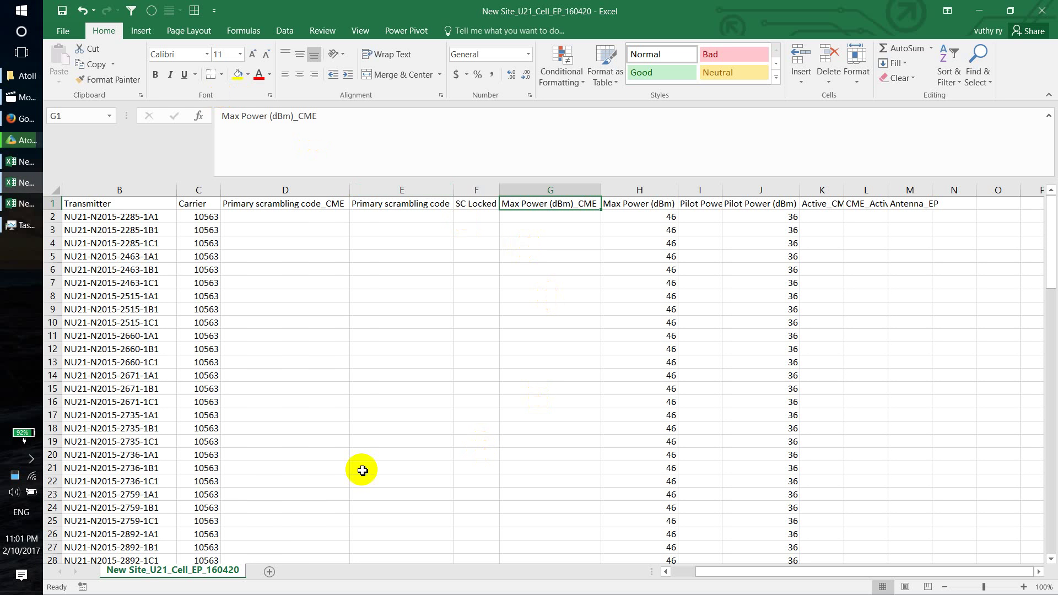
left_click(25, 208)
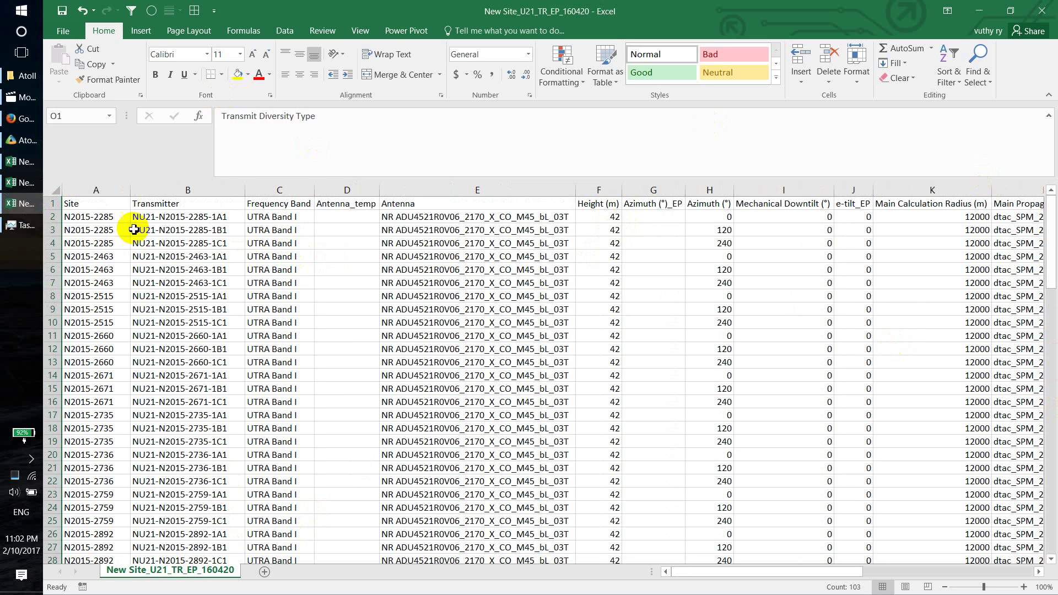
Step: Add filters to the header row of the U21 TR sheet, check the Main Calculation Radius values and review the remaining columns
left_click(53, 203)
left_click(130, 10)
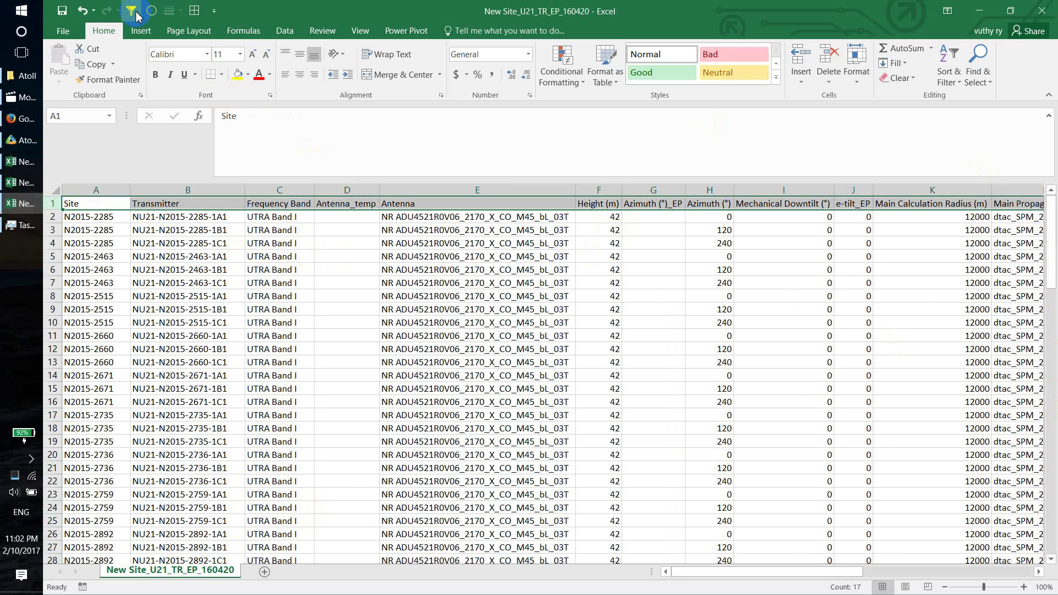
left_click(986, 204)
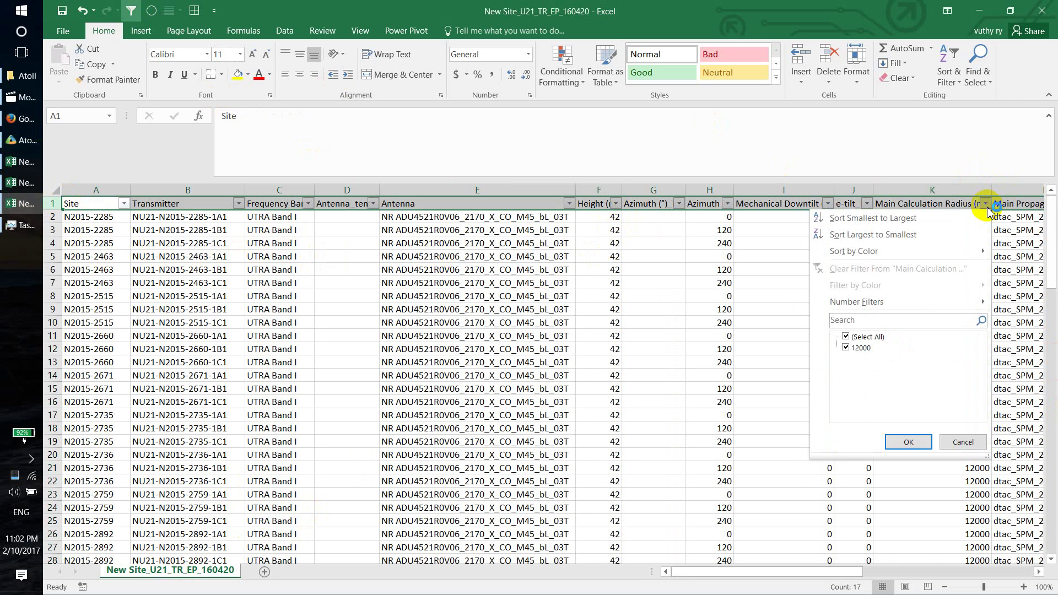
left_click(929, 235)
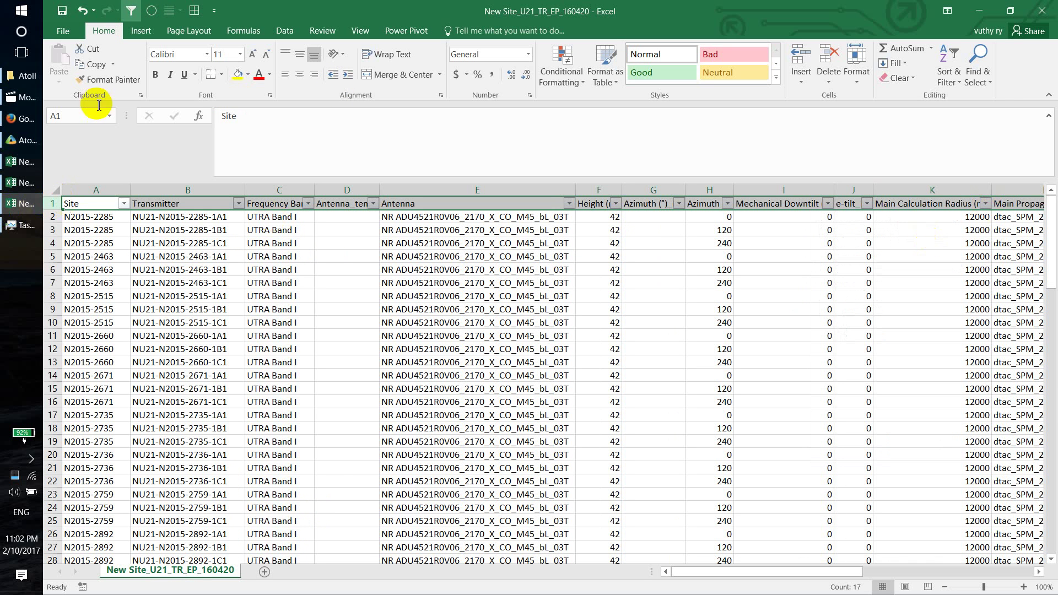
left_click_drag(843, 572, 874, 575)
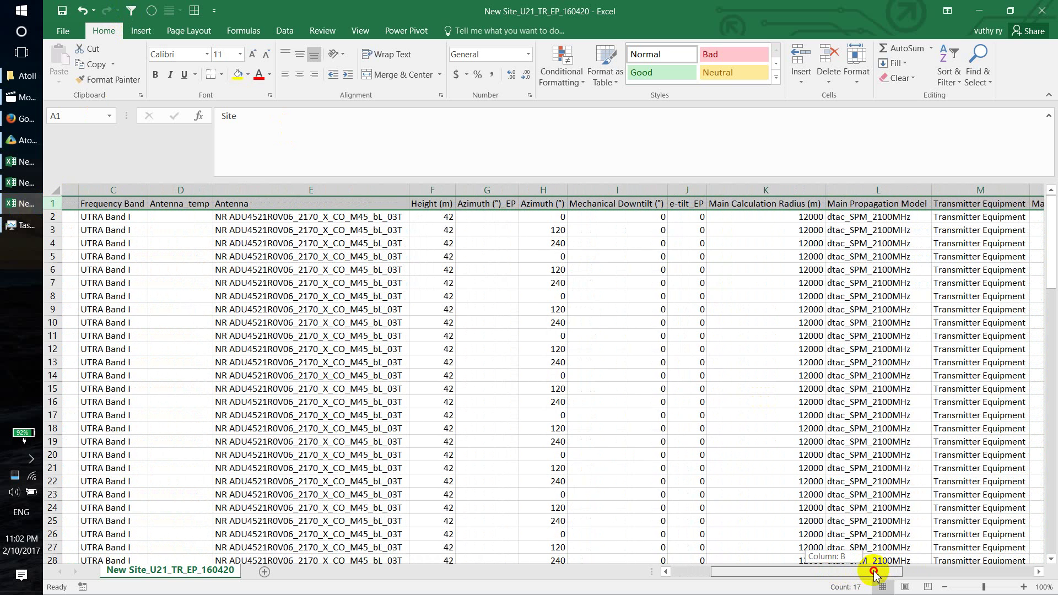
left_click_drag(875, 575, 1056, 561)
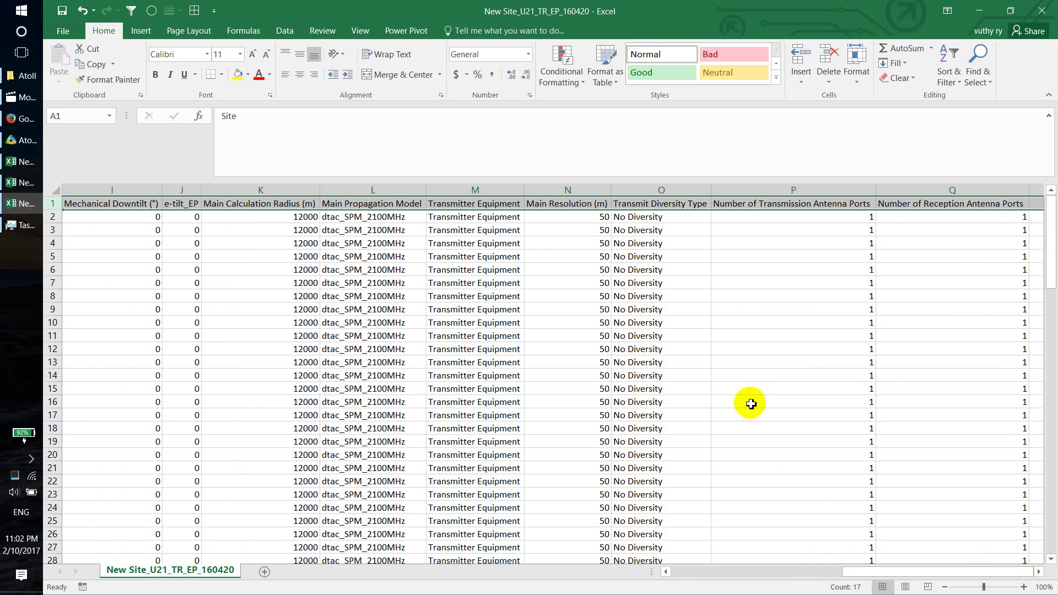
Step: Turn the header filters back on and check the values under Number of Reception and Number of Transmission Antenna Ports
left_click(132, 9)
left_click_drag(829, 572, 1010, 313)
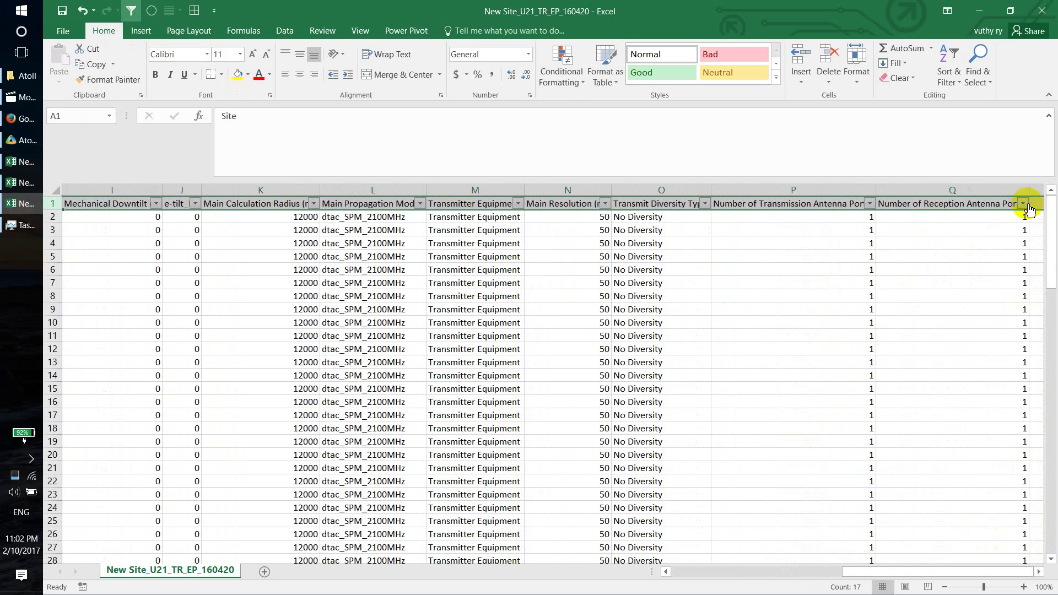
left_click(1025, 204)
left_click(1024, 204)
left_click(871, 204)
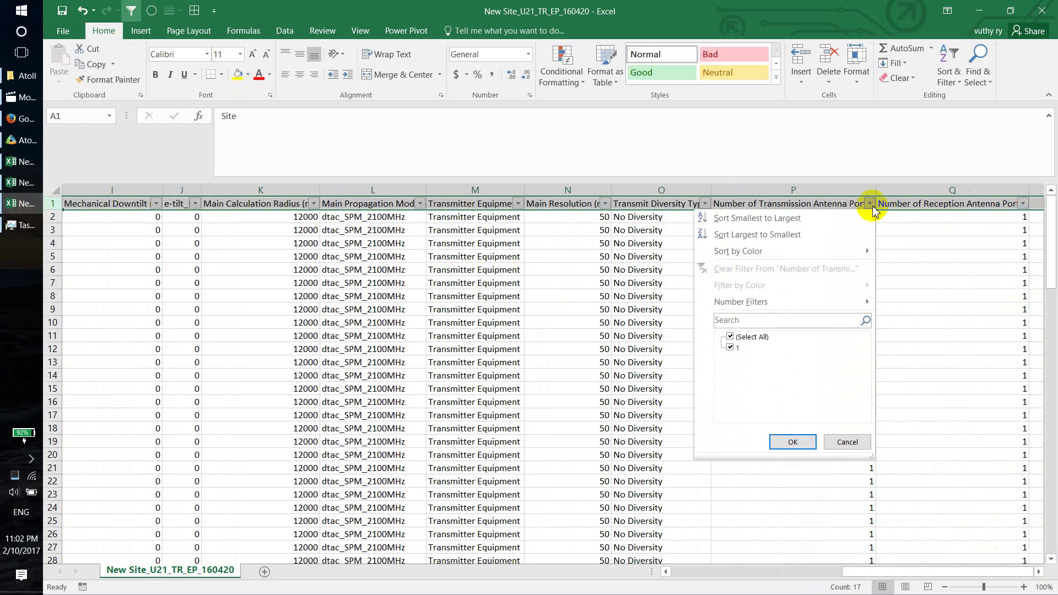
left_click(871, 204)
Step: Check the filter values of the Transmit Diversity Type, Main Resolution, Transmitter Equipment and Main Propagation Model columns
left_click(706, 204)
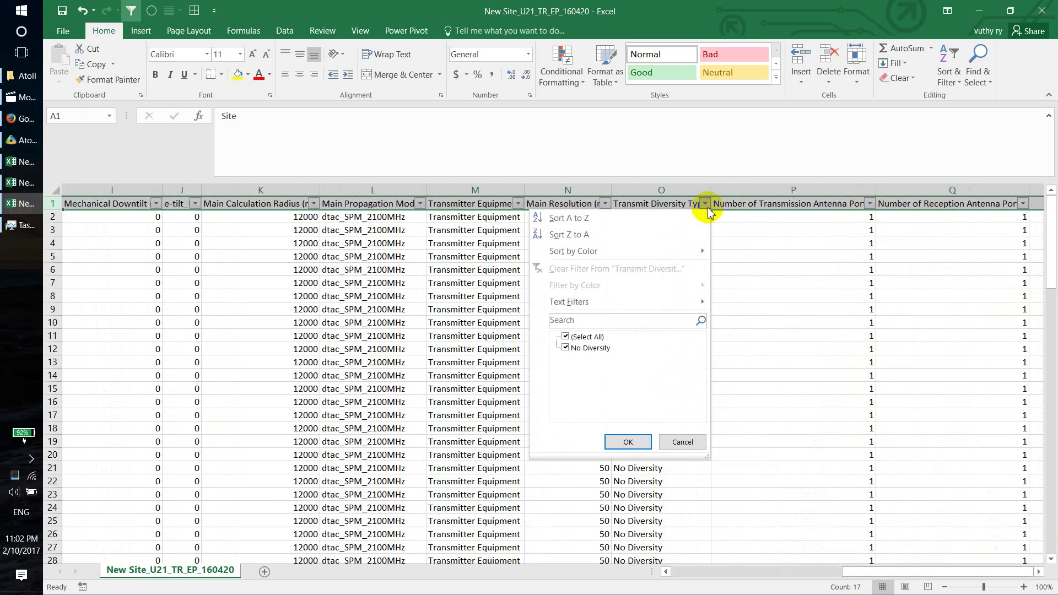
left_click(706, 204)
left_click(605, 203)
left_click(605, 204)
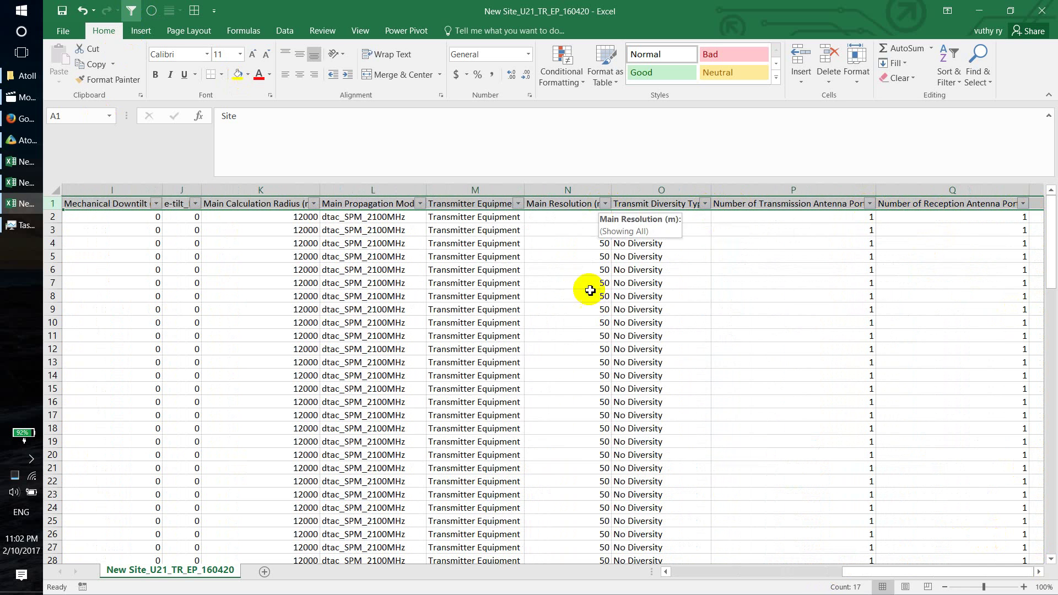
left_click(518, 204)
left_click(518, 205)
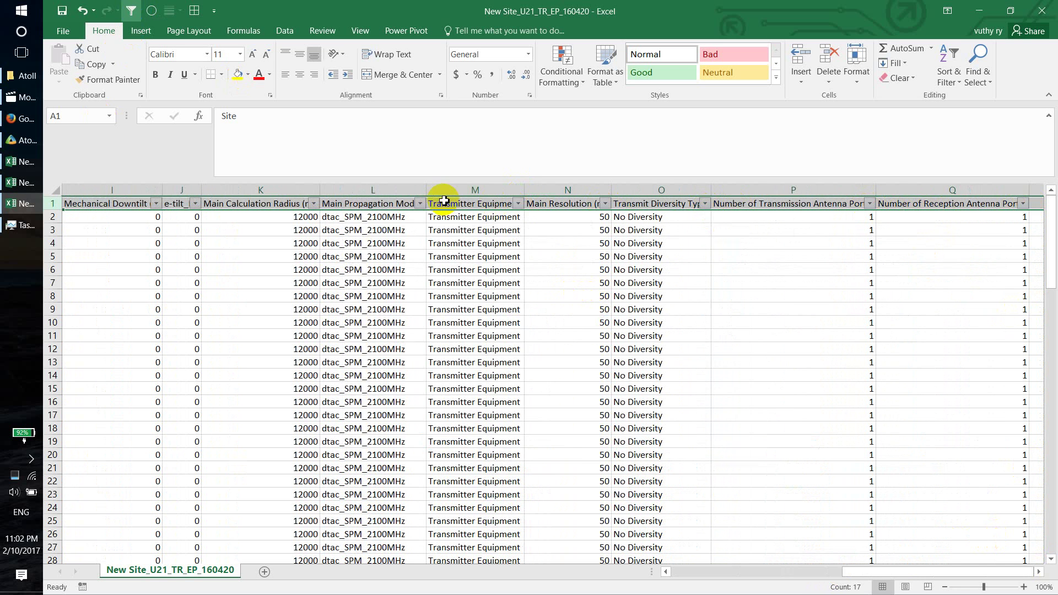
left_click(420, 203)
left_click(420, 204)
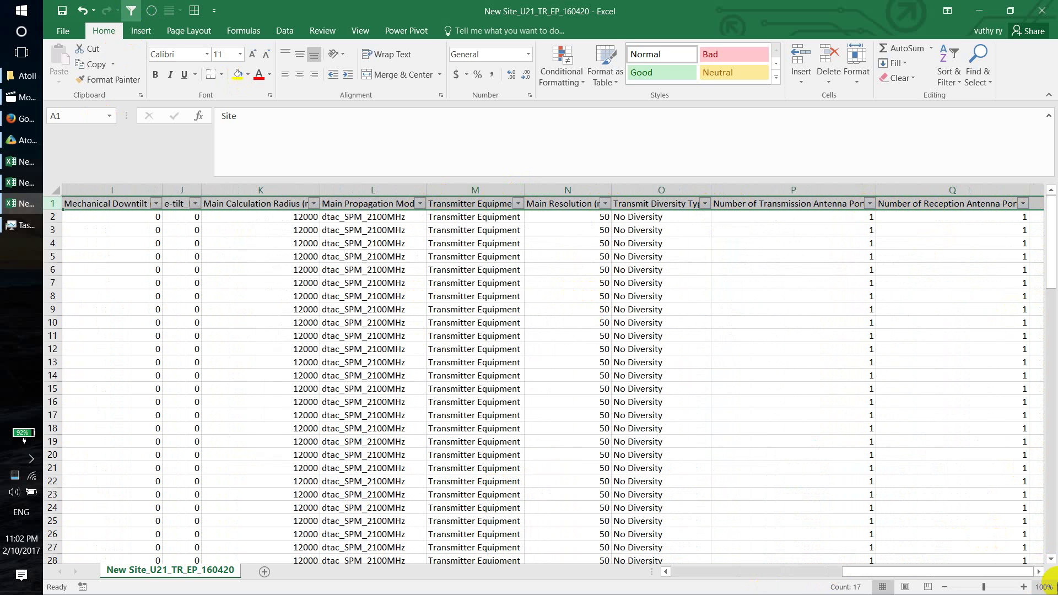
Step: Switch to Atoll, check the record position in the Sites table and open the table again from the Sites folder
left_click(12, 140)
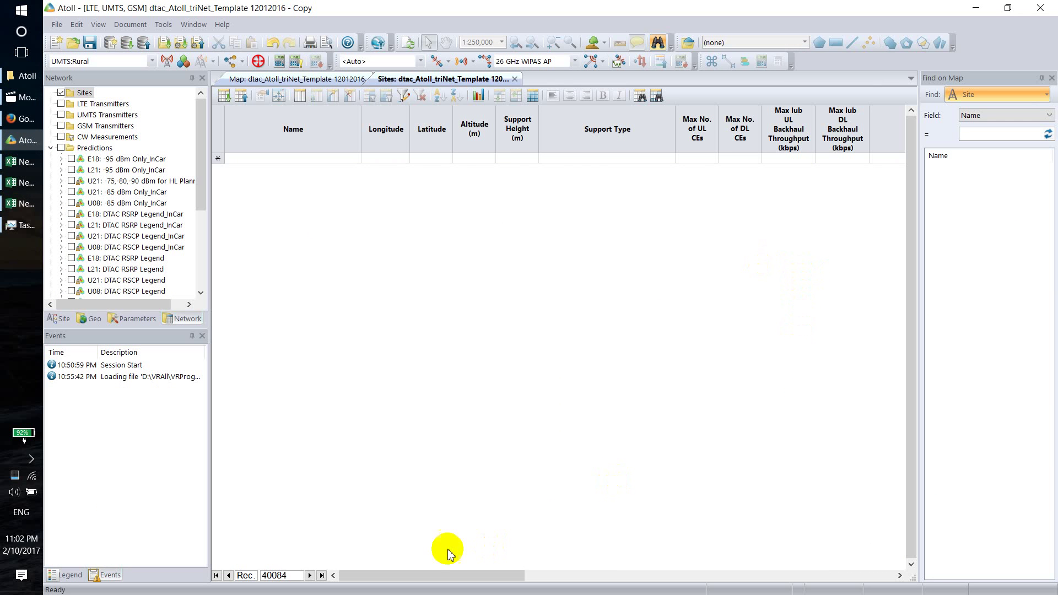
left_click(310, 576)
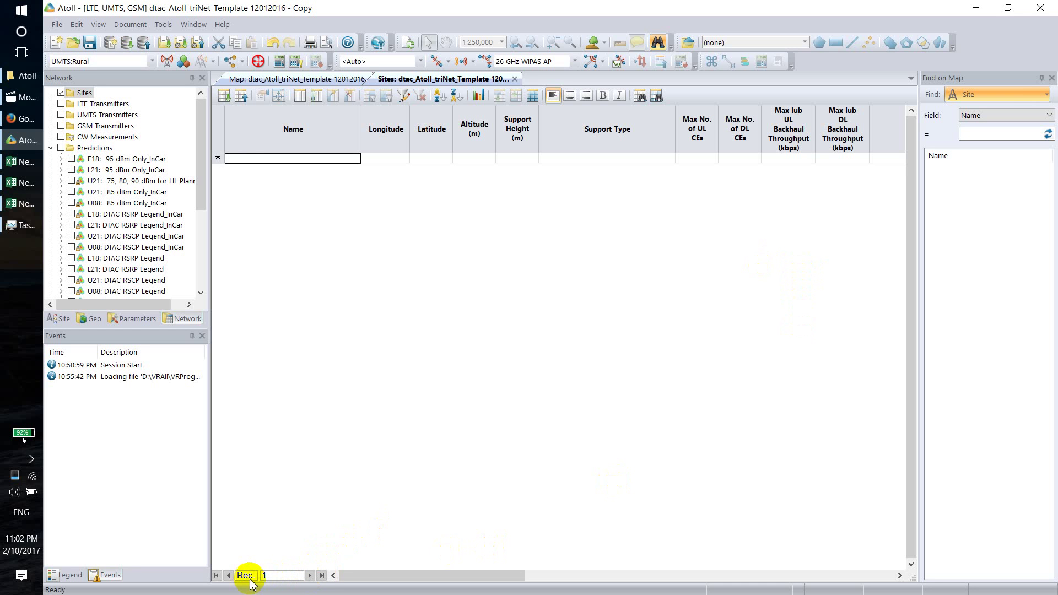
left_click(220, 576)
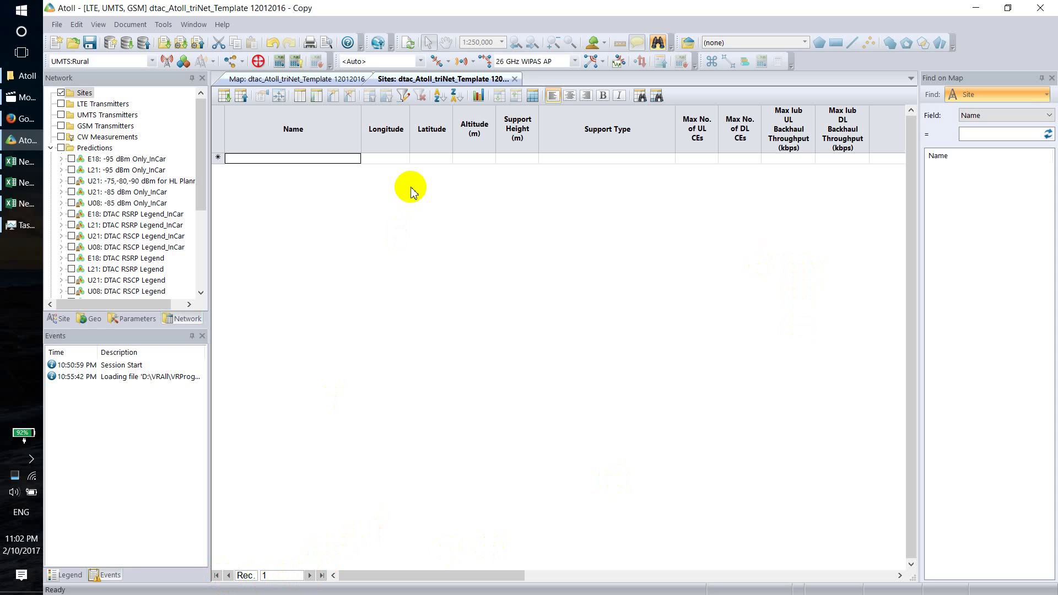
right_click(84, 93)
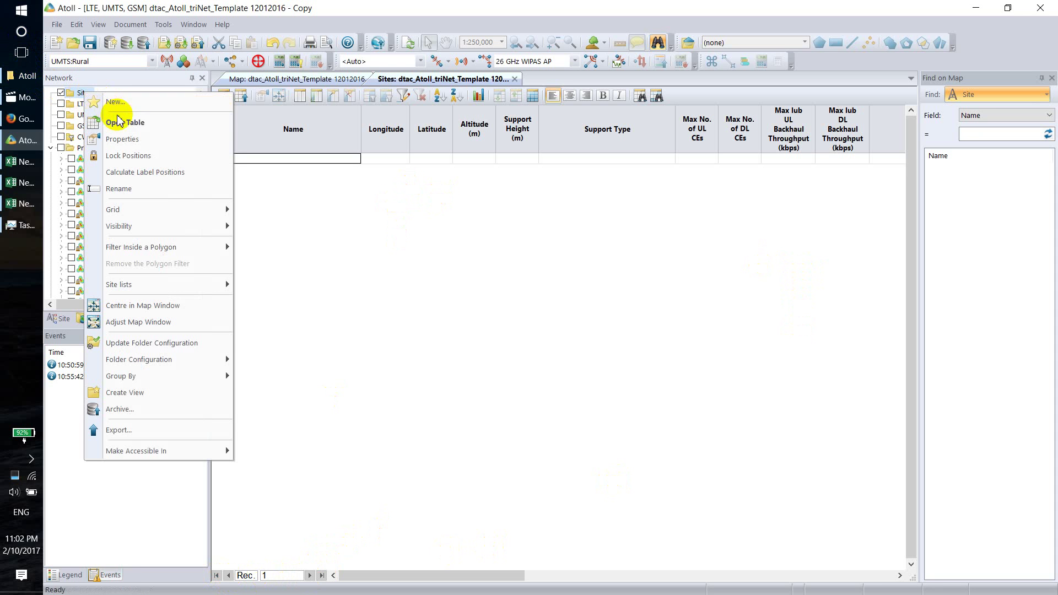
right_click(78, 92)
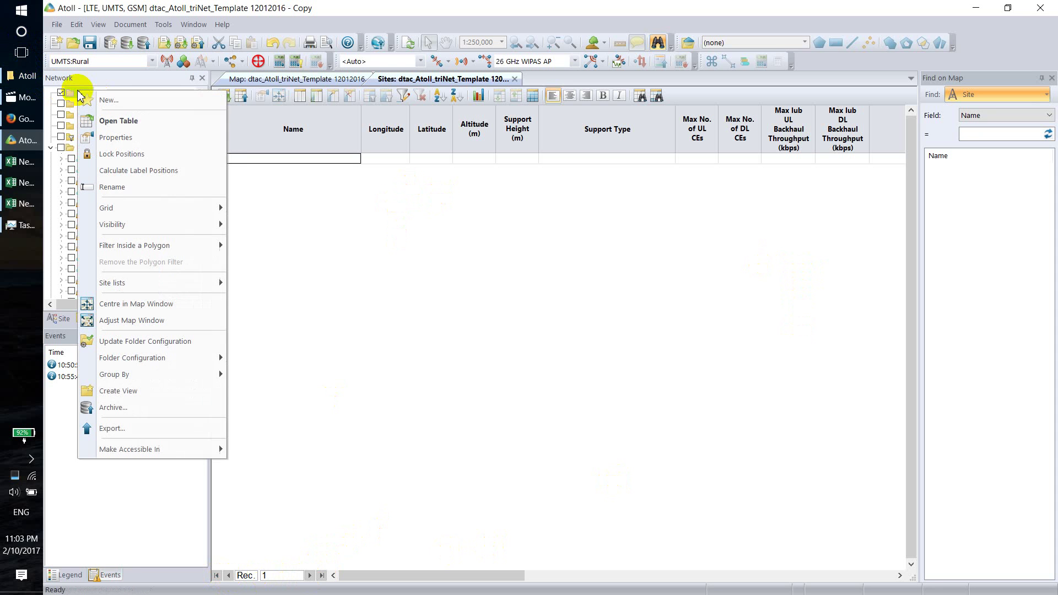
left_click(108, 126)
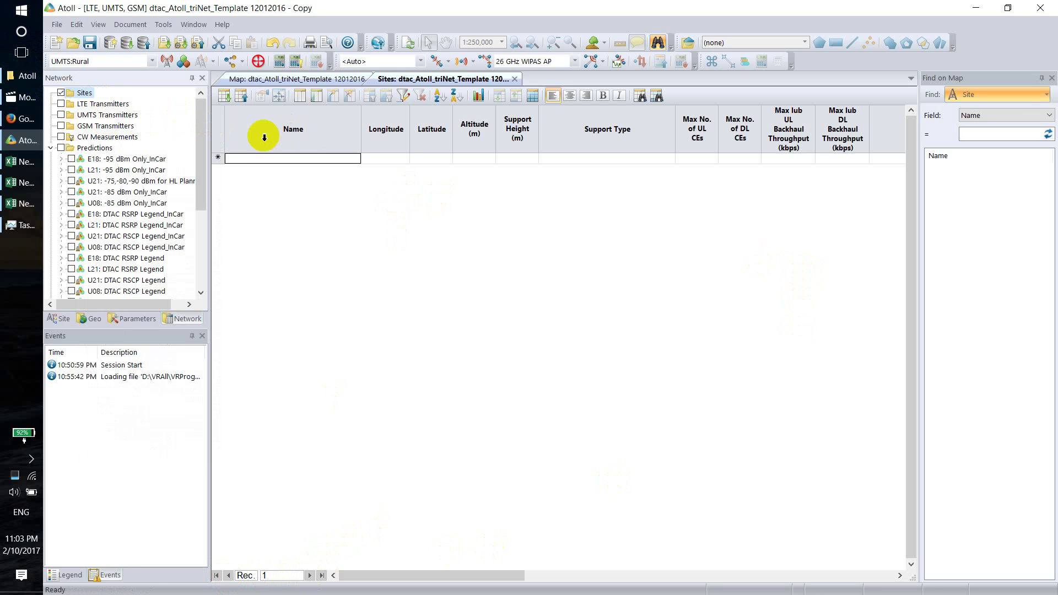
Step: Start an import into the Sites table from the CSV file New Site U21_SITE_EP_160420 in the Desktop's Atoll folder
right_click(279, 126)
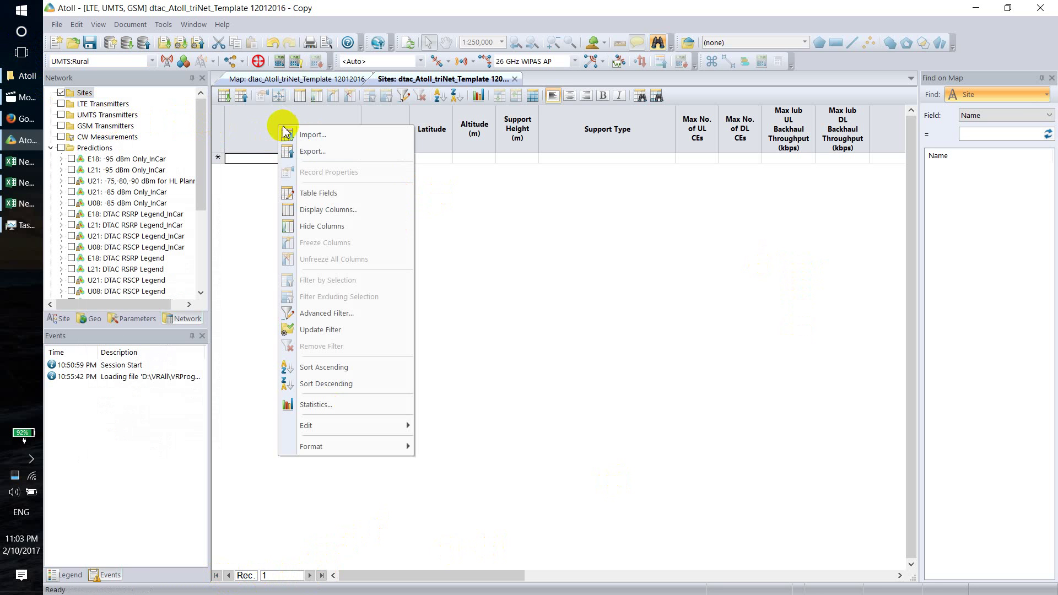
left_click(302, 137)
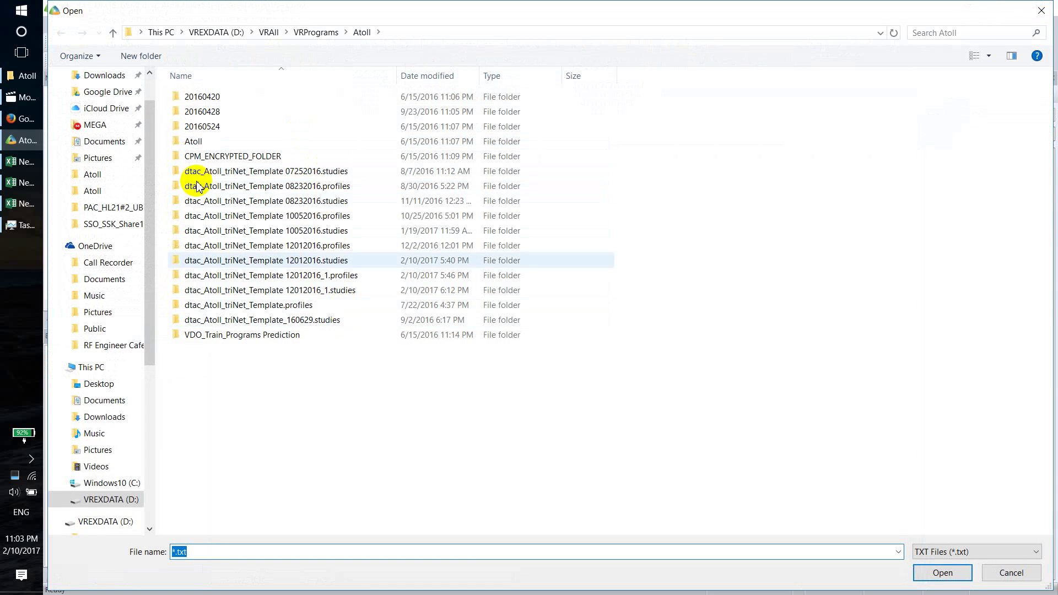
scroll(132, 187, "up", 1)
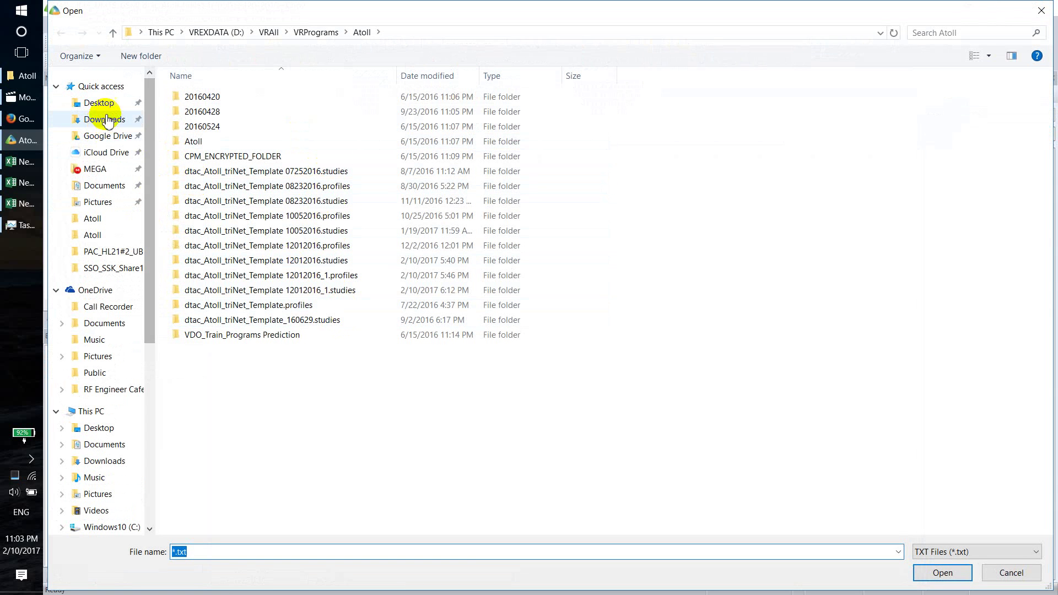
left_click(102, 103)
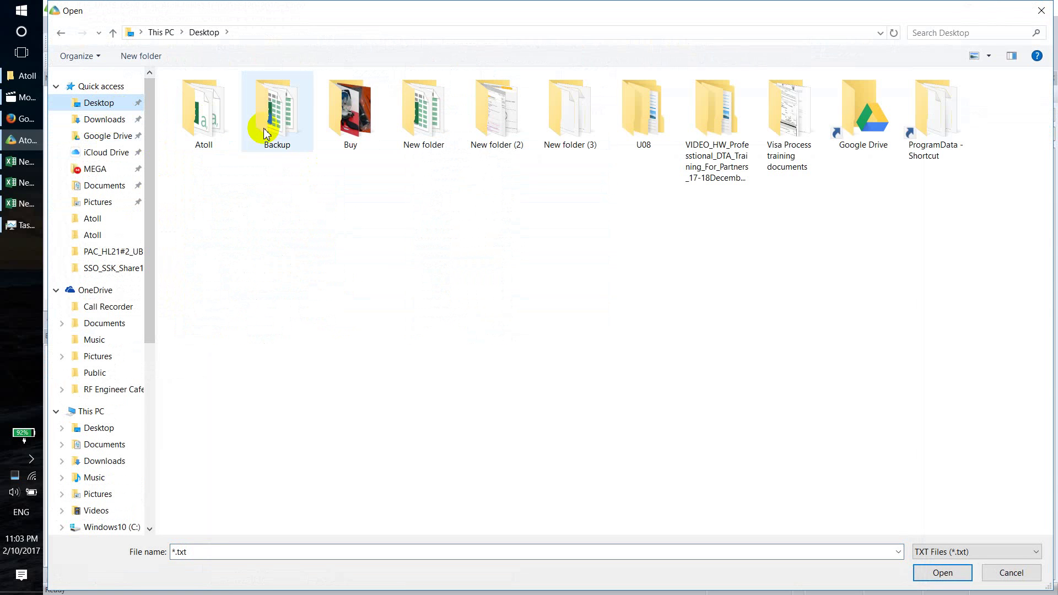
double_click(199, 110)
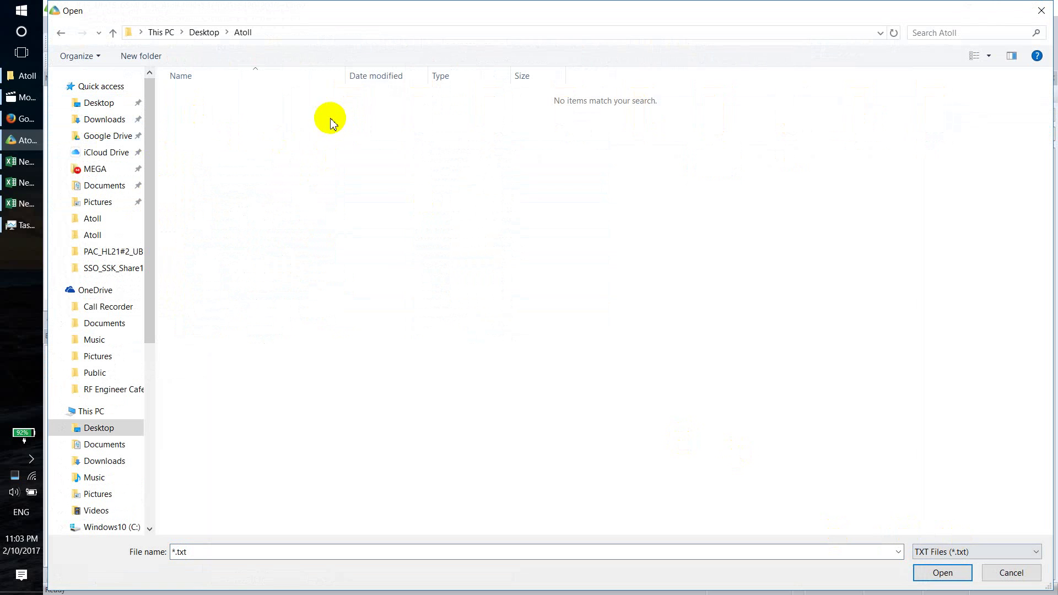
left_click(951, 552)
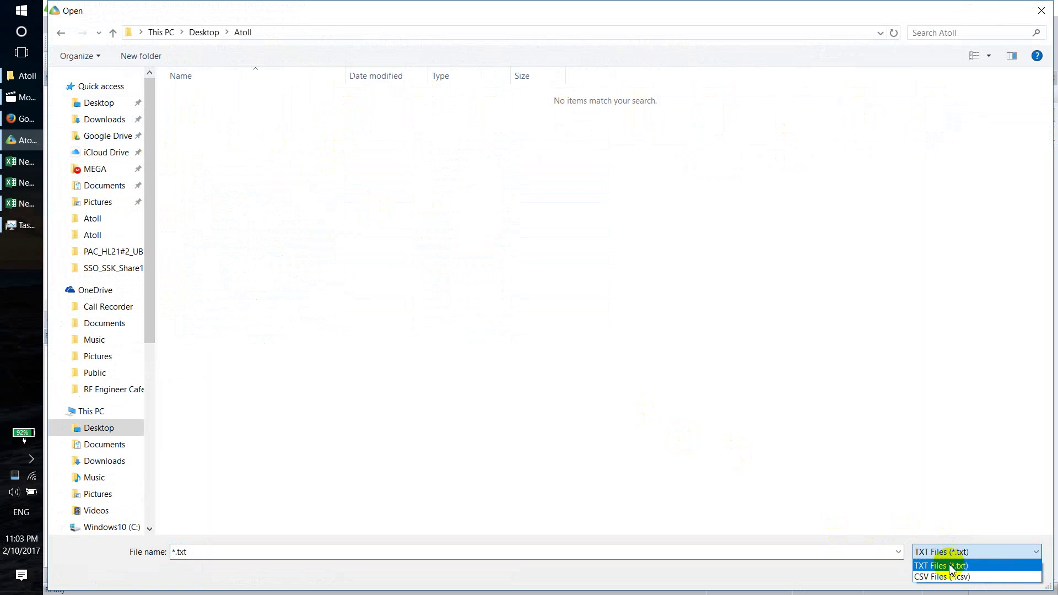
left_click(953, 578)
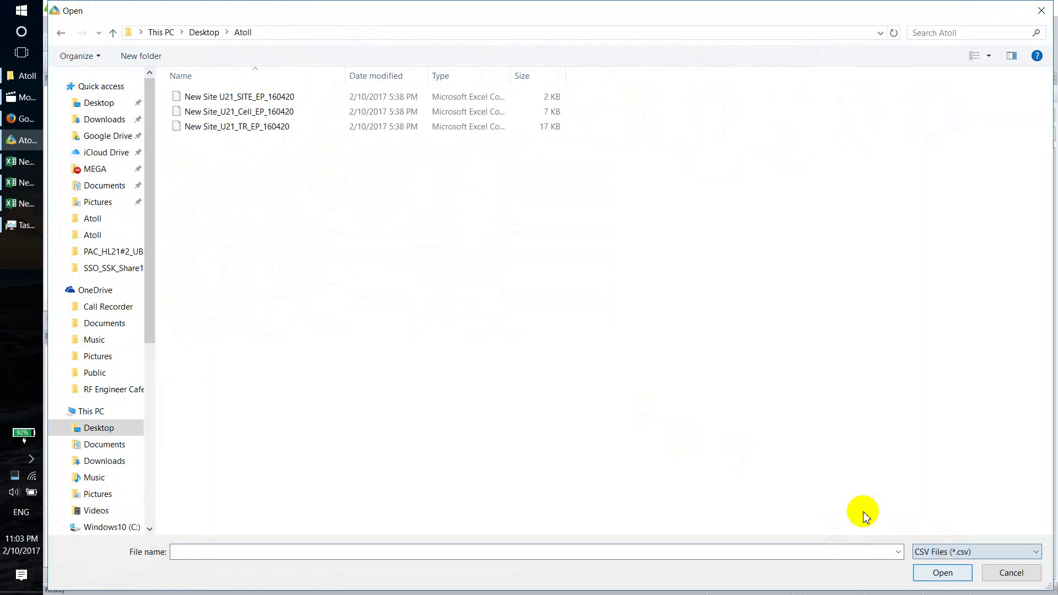
double_click(262, 103)
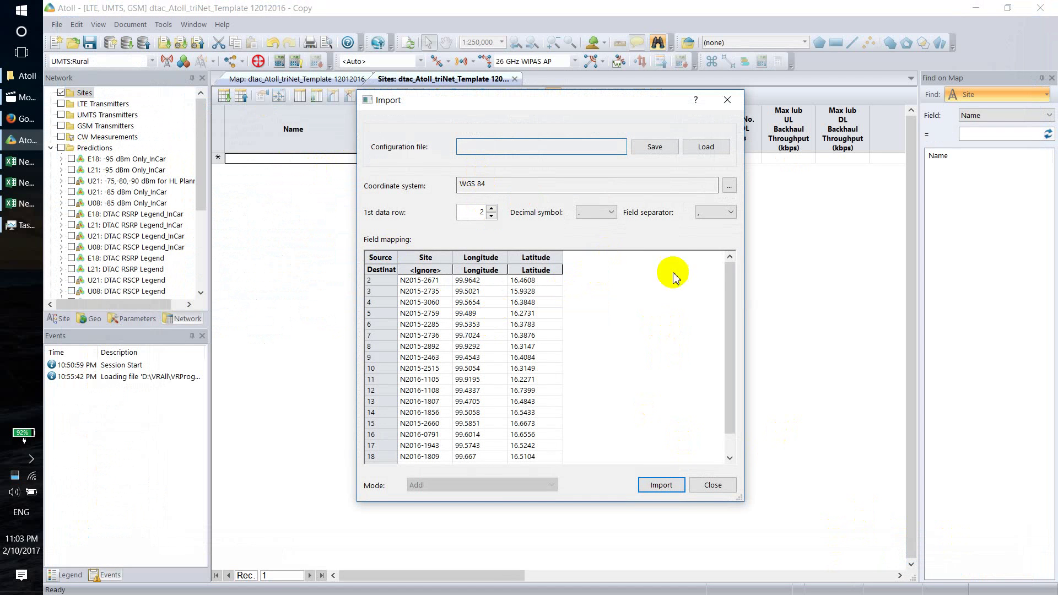
Step: Map the Site source column to the Name field and import the site data into the Sites table
left_click(430, 273)
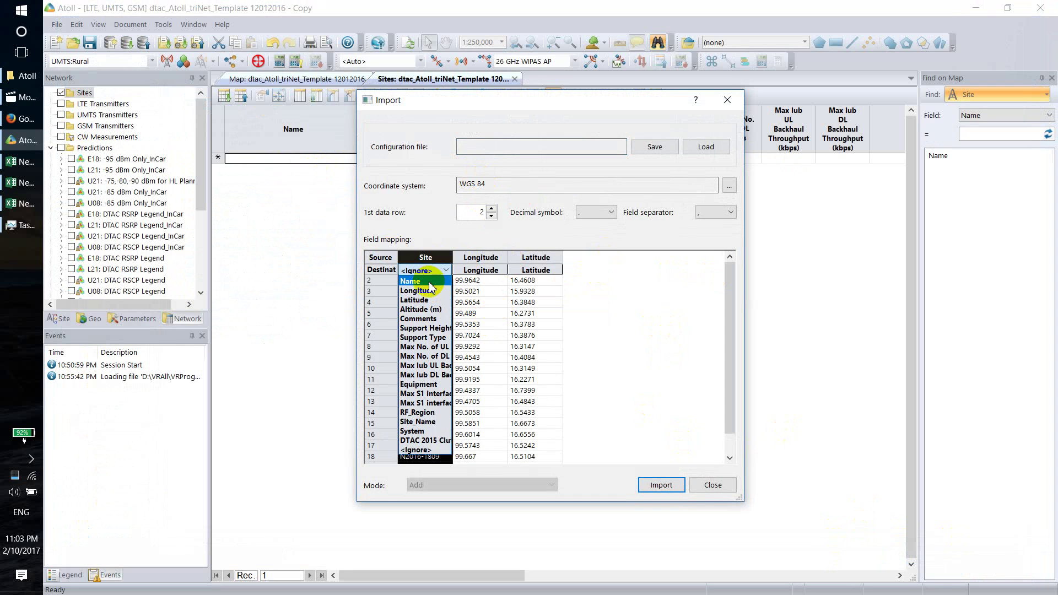
left_click(430, 285)
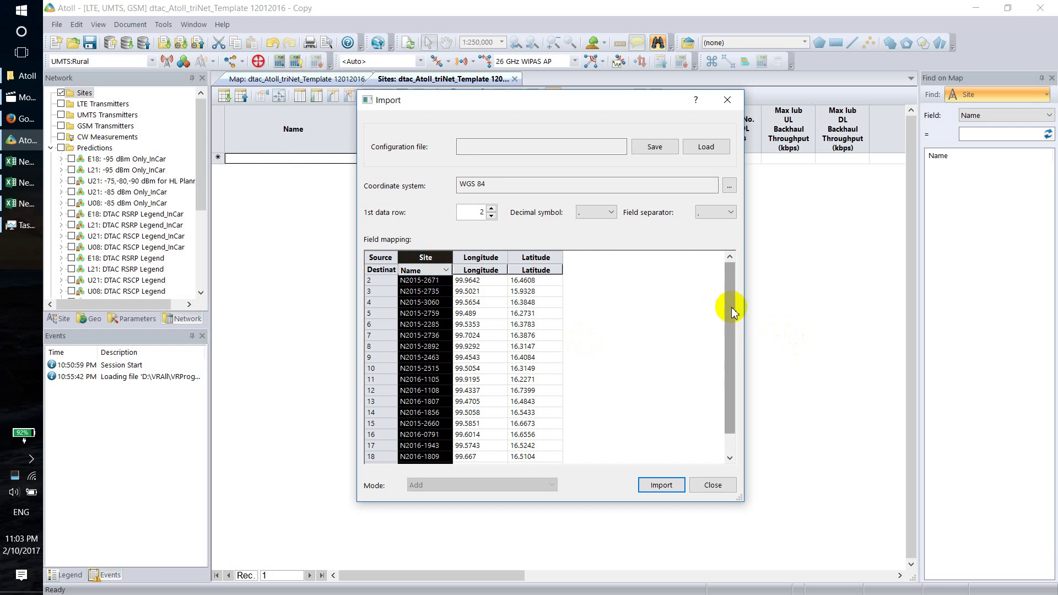
mouse_move(733, 312)
left_mouse_down()
mouse_move(737, 369)
mouse_move(733, 293)
left_mouse_up()
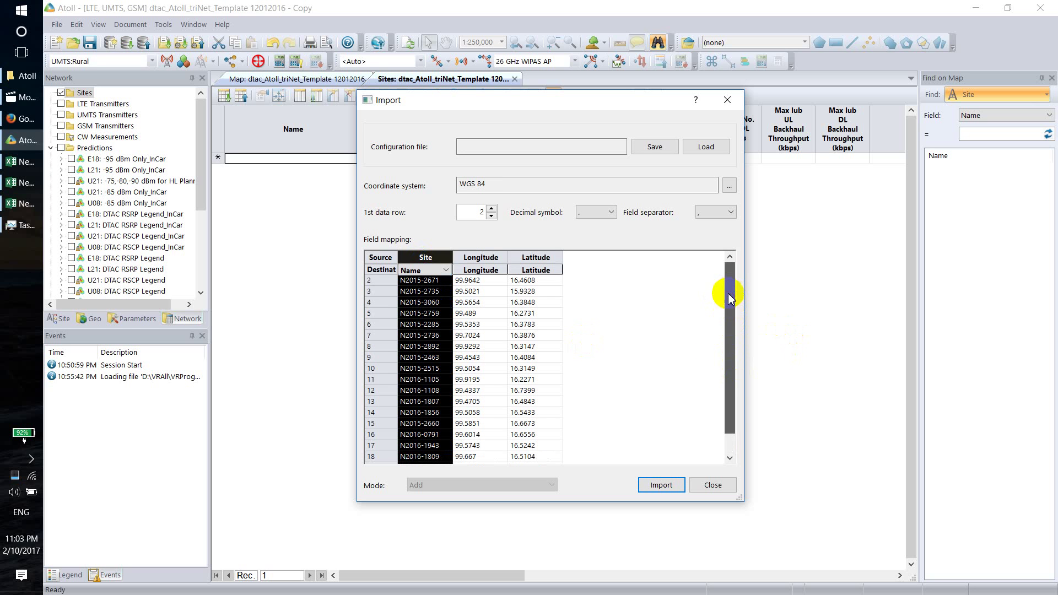
left_click(676, 486)
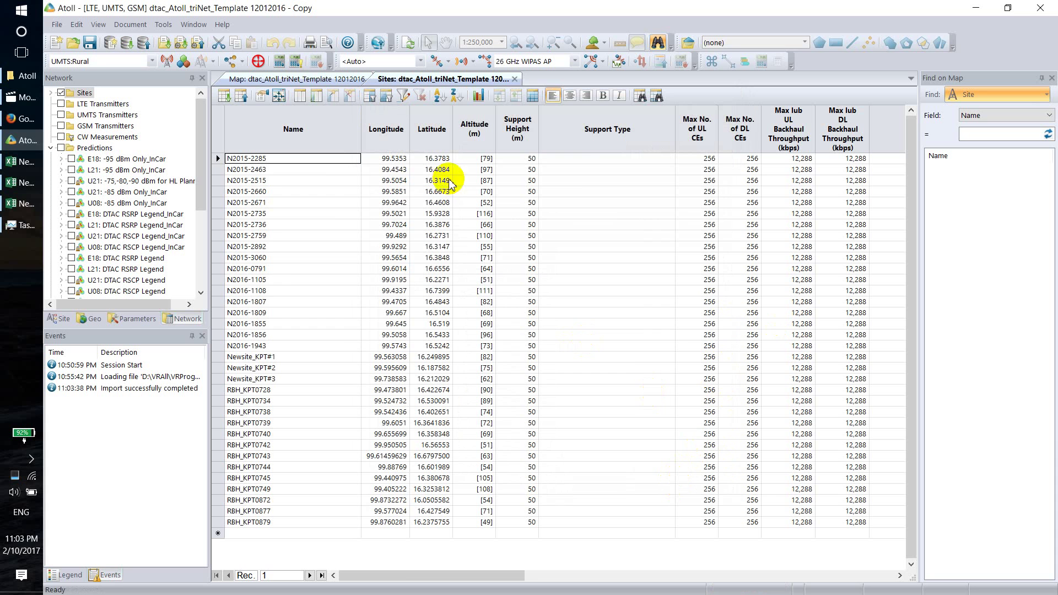
Step: Check the map view, return to the Sites table and open the UMTS Transmitters table
left_click(312, 81)
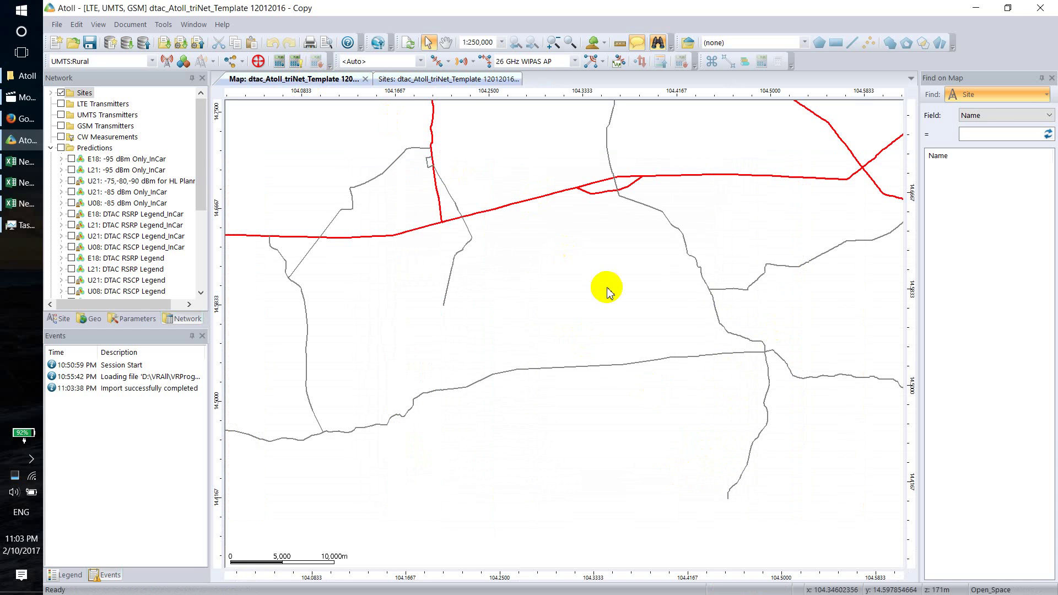
left_click(447, 78)
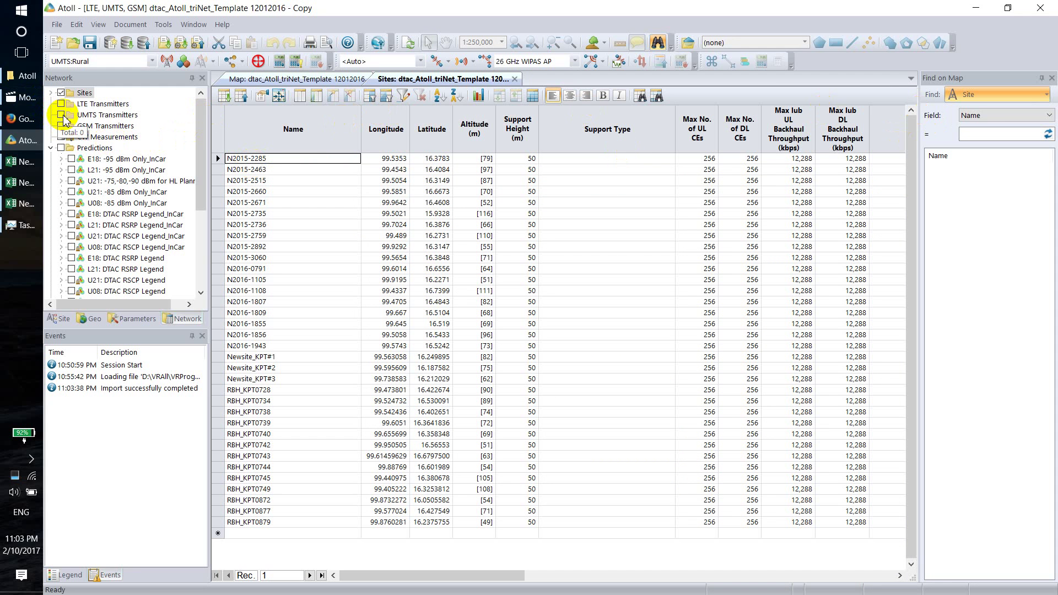
right_click(84, 117)
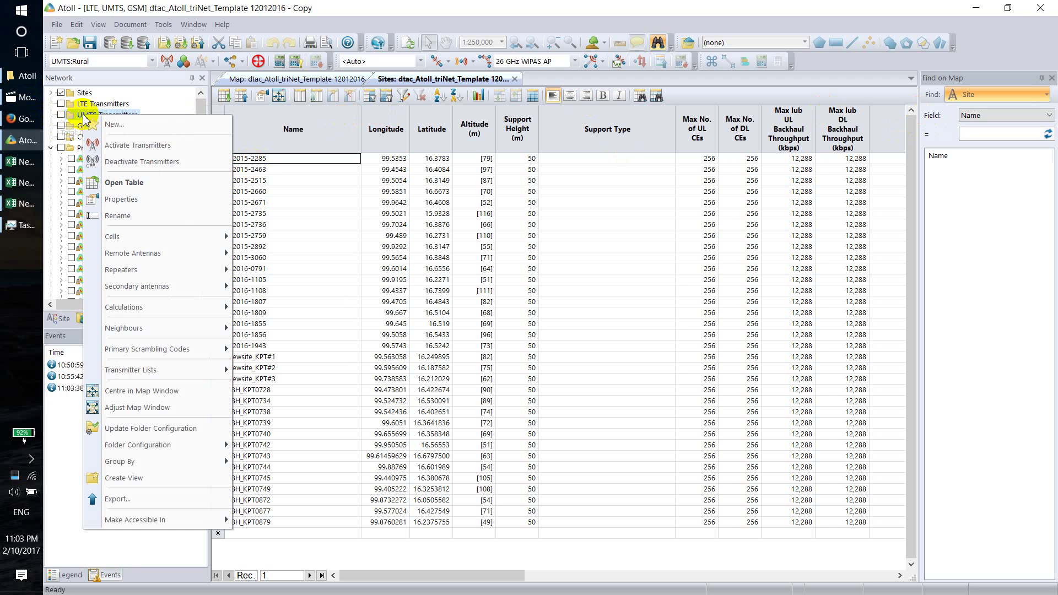
left_click(132, 184)
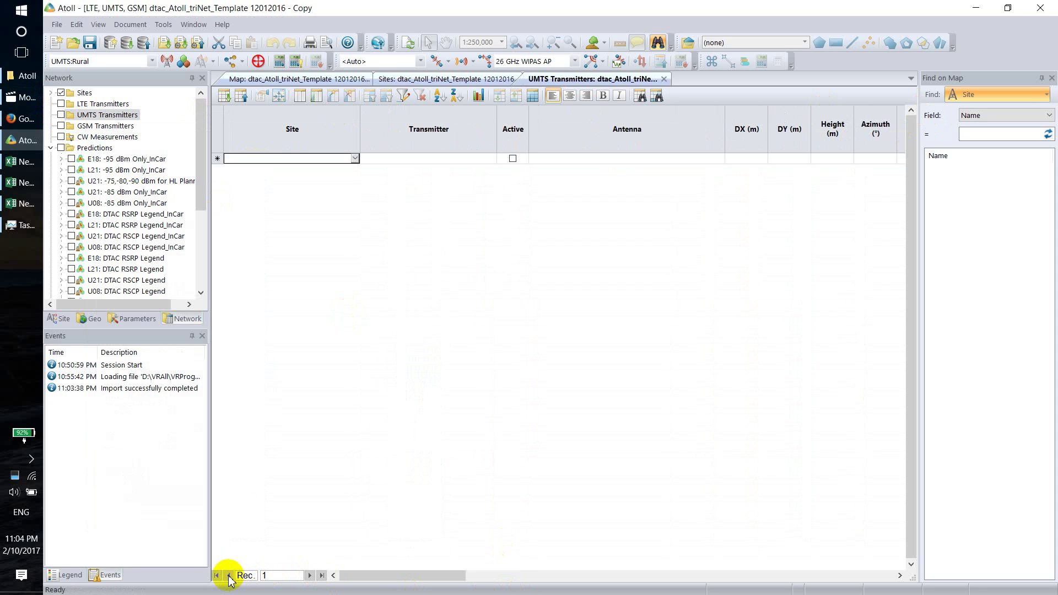
Step: Start an import into the UMTS Transmitters table and set the file type to CSV Files (*.csv)
right_click(328, 127)
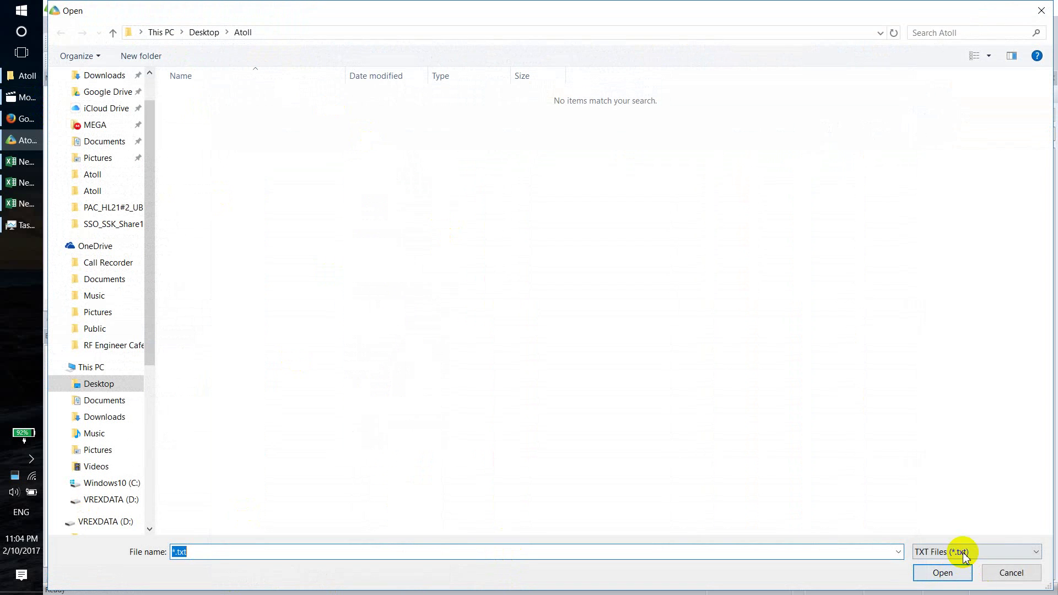
left_click(956, 552)
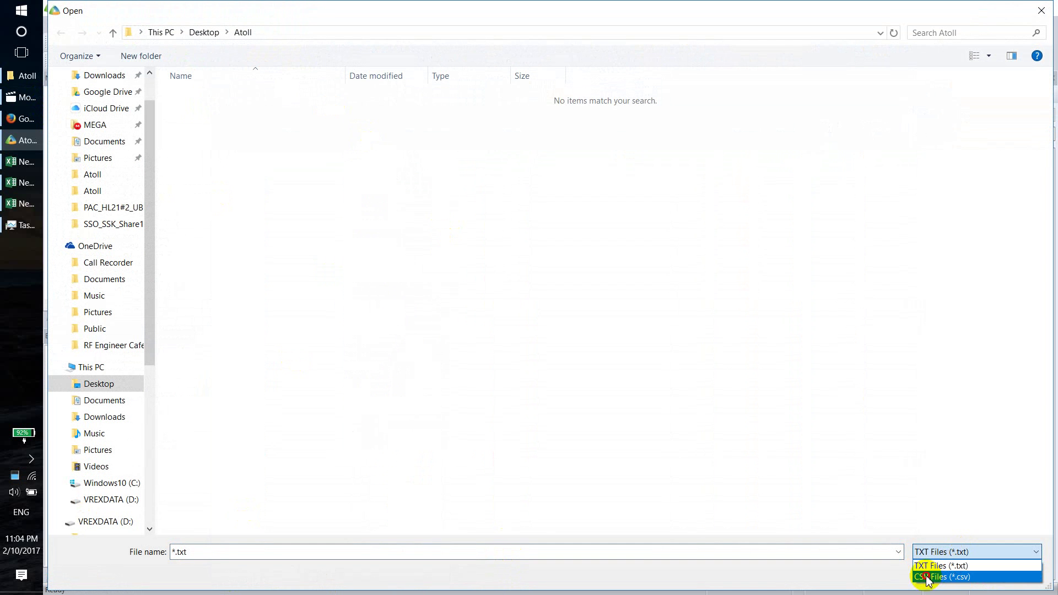
left_click(943, 576)
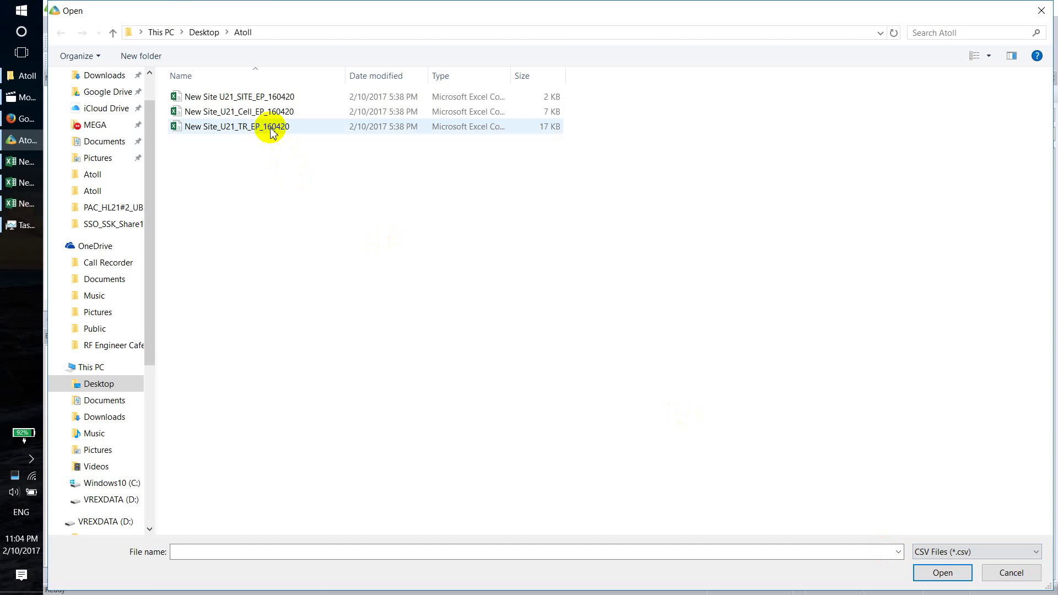